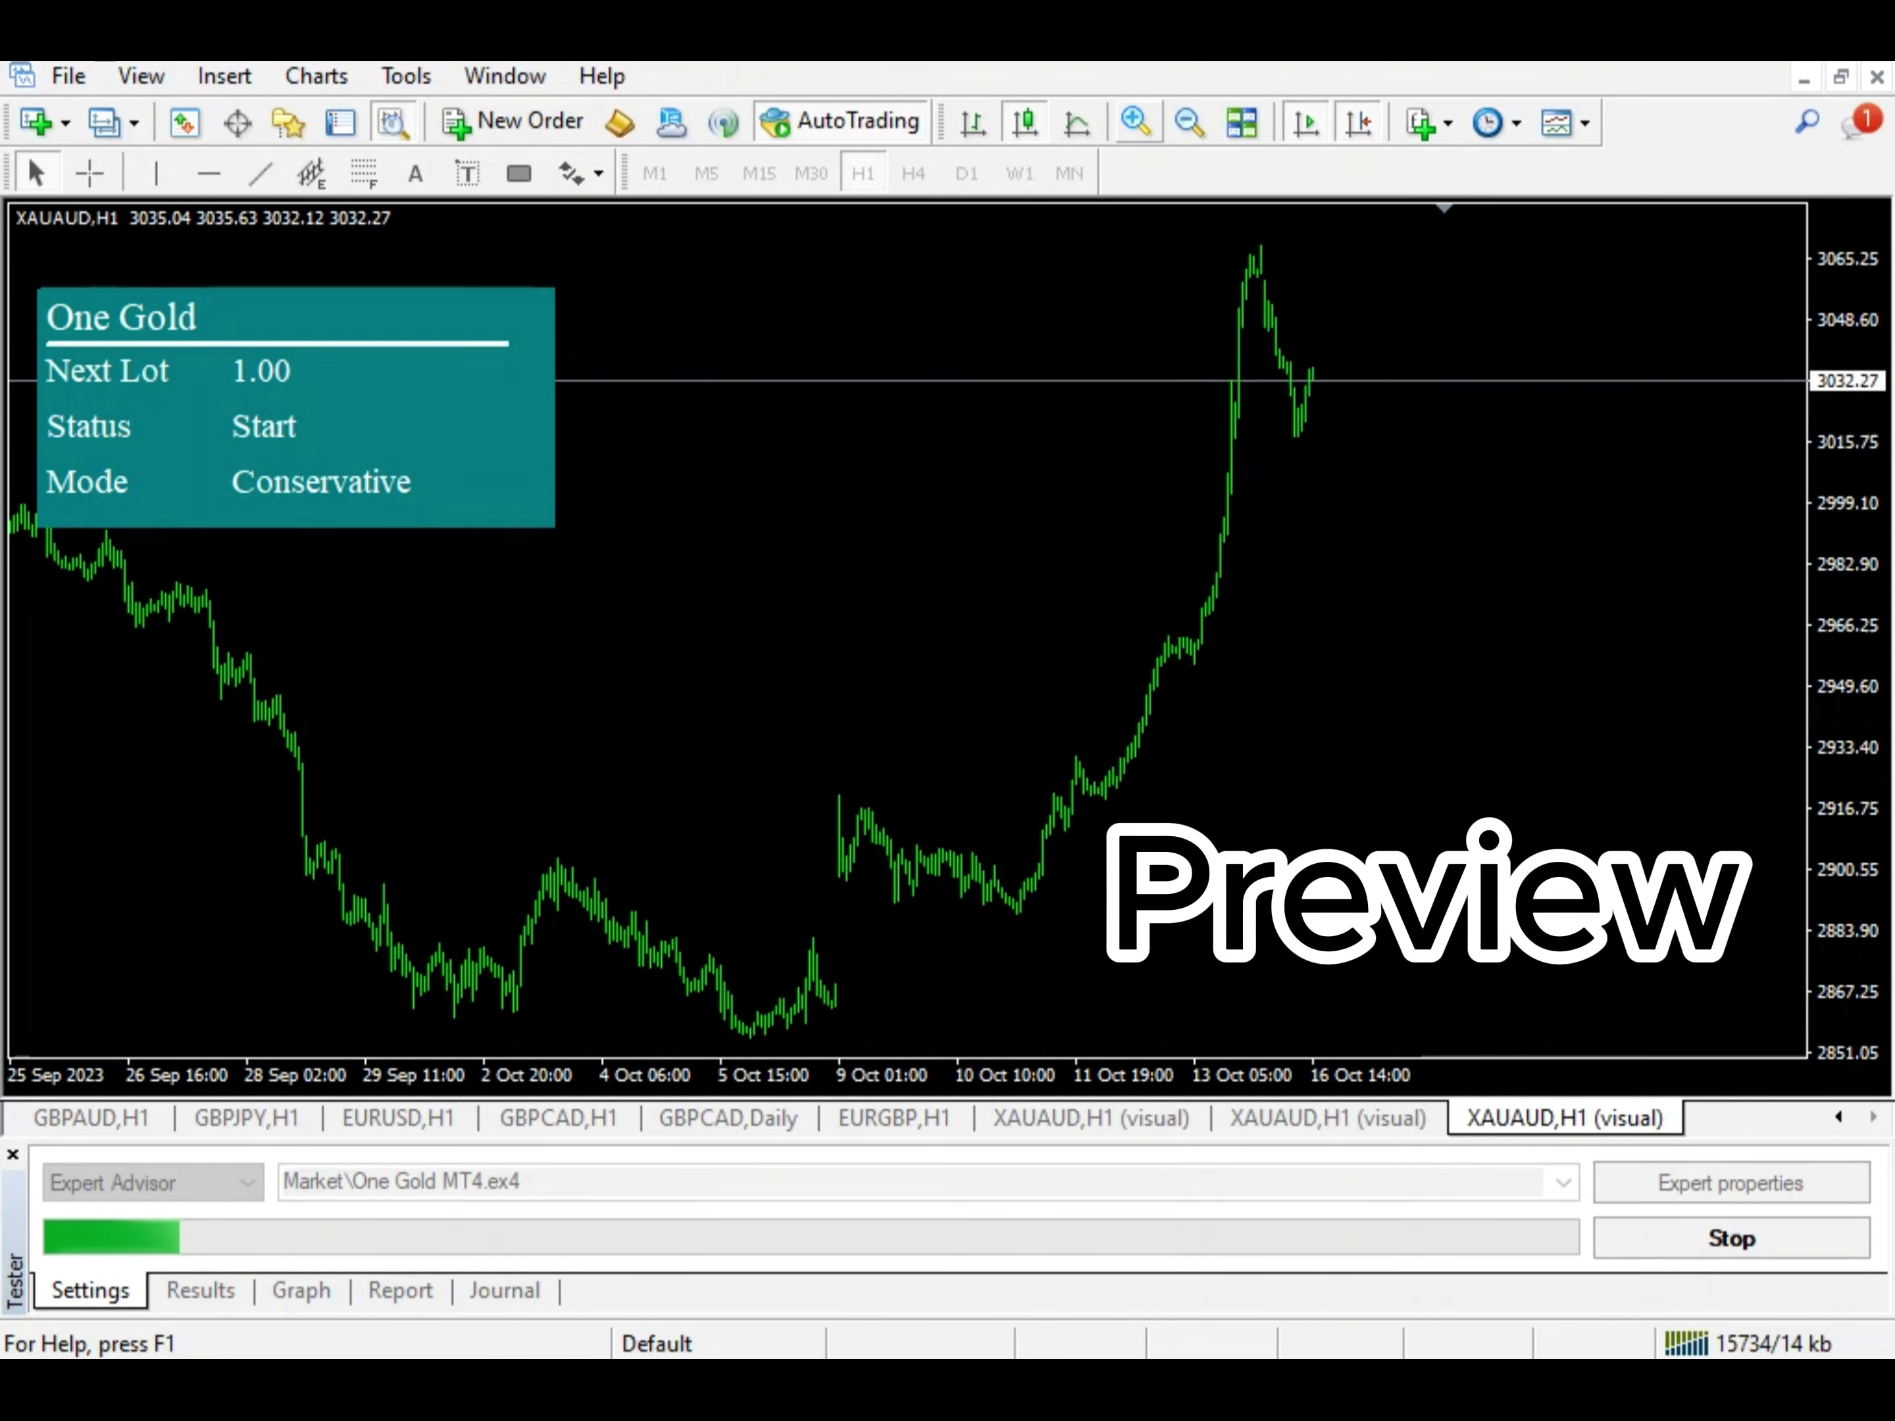
Zoom into the XAUAUD H1 visual test chart's candles, then zoom back out to a wider range.
key(plus)
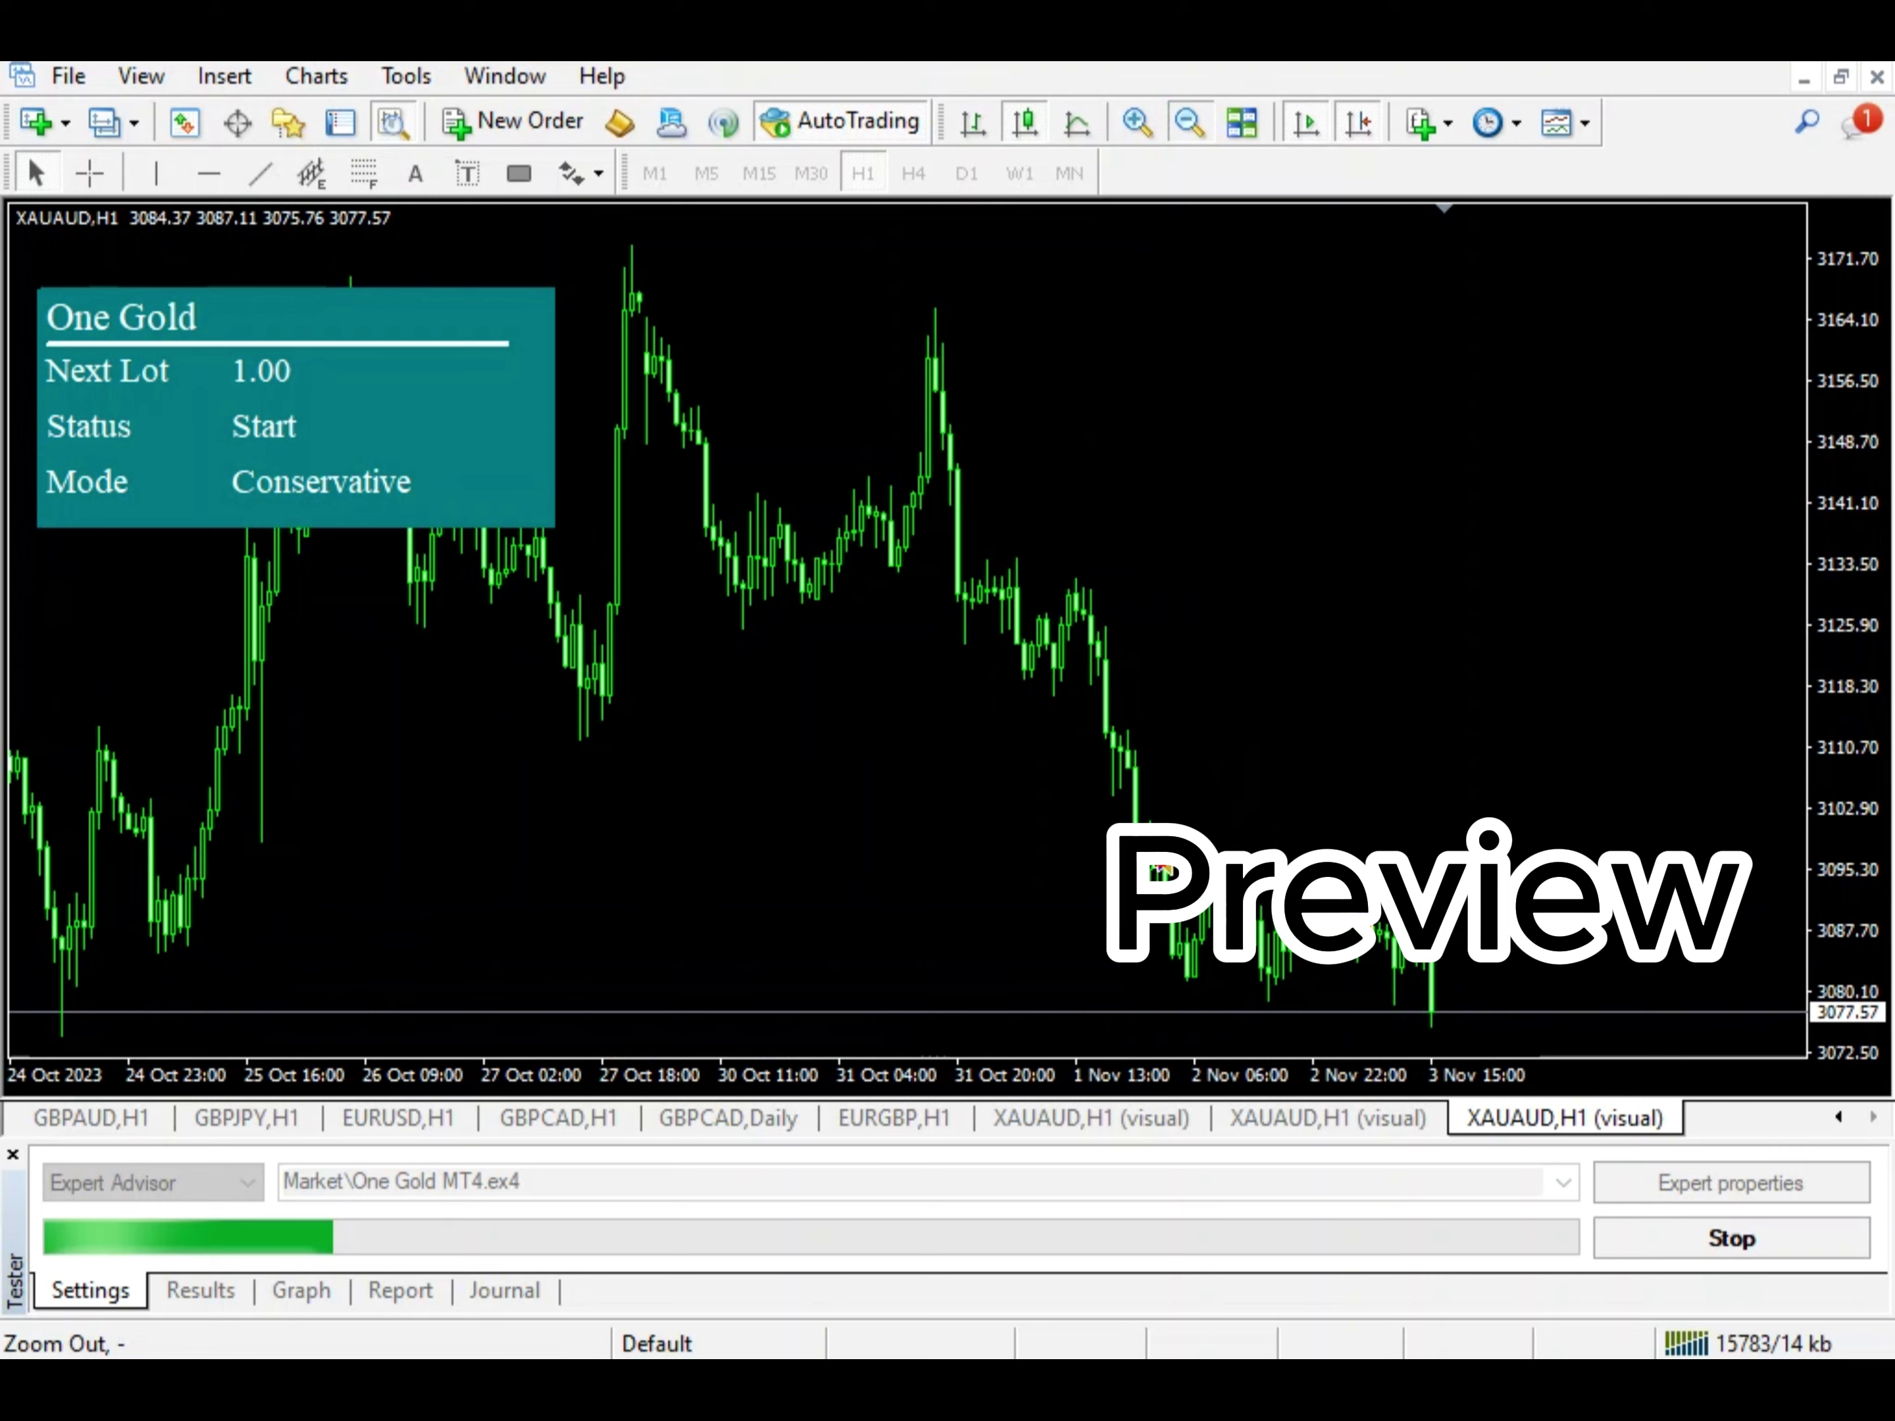
click(1189, 123)
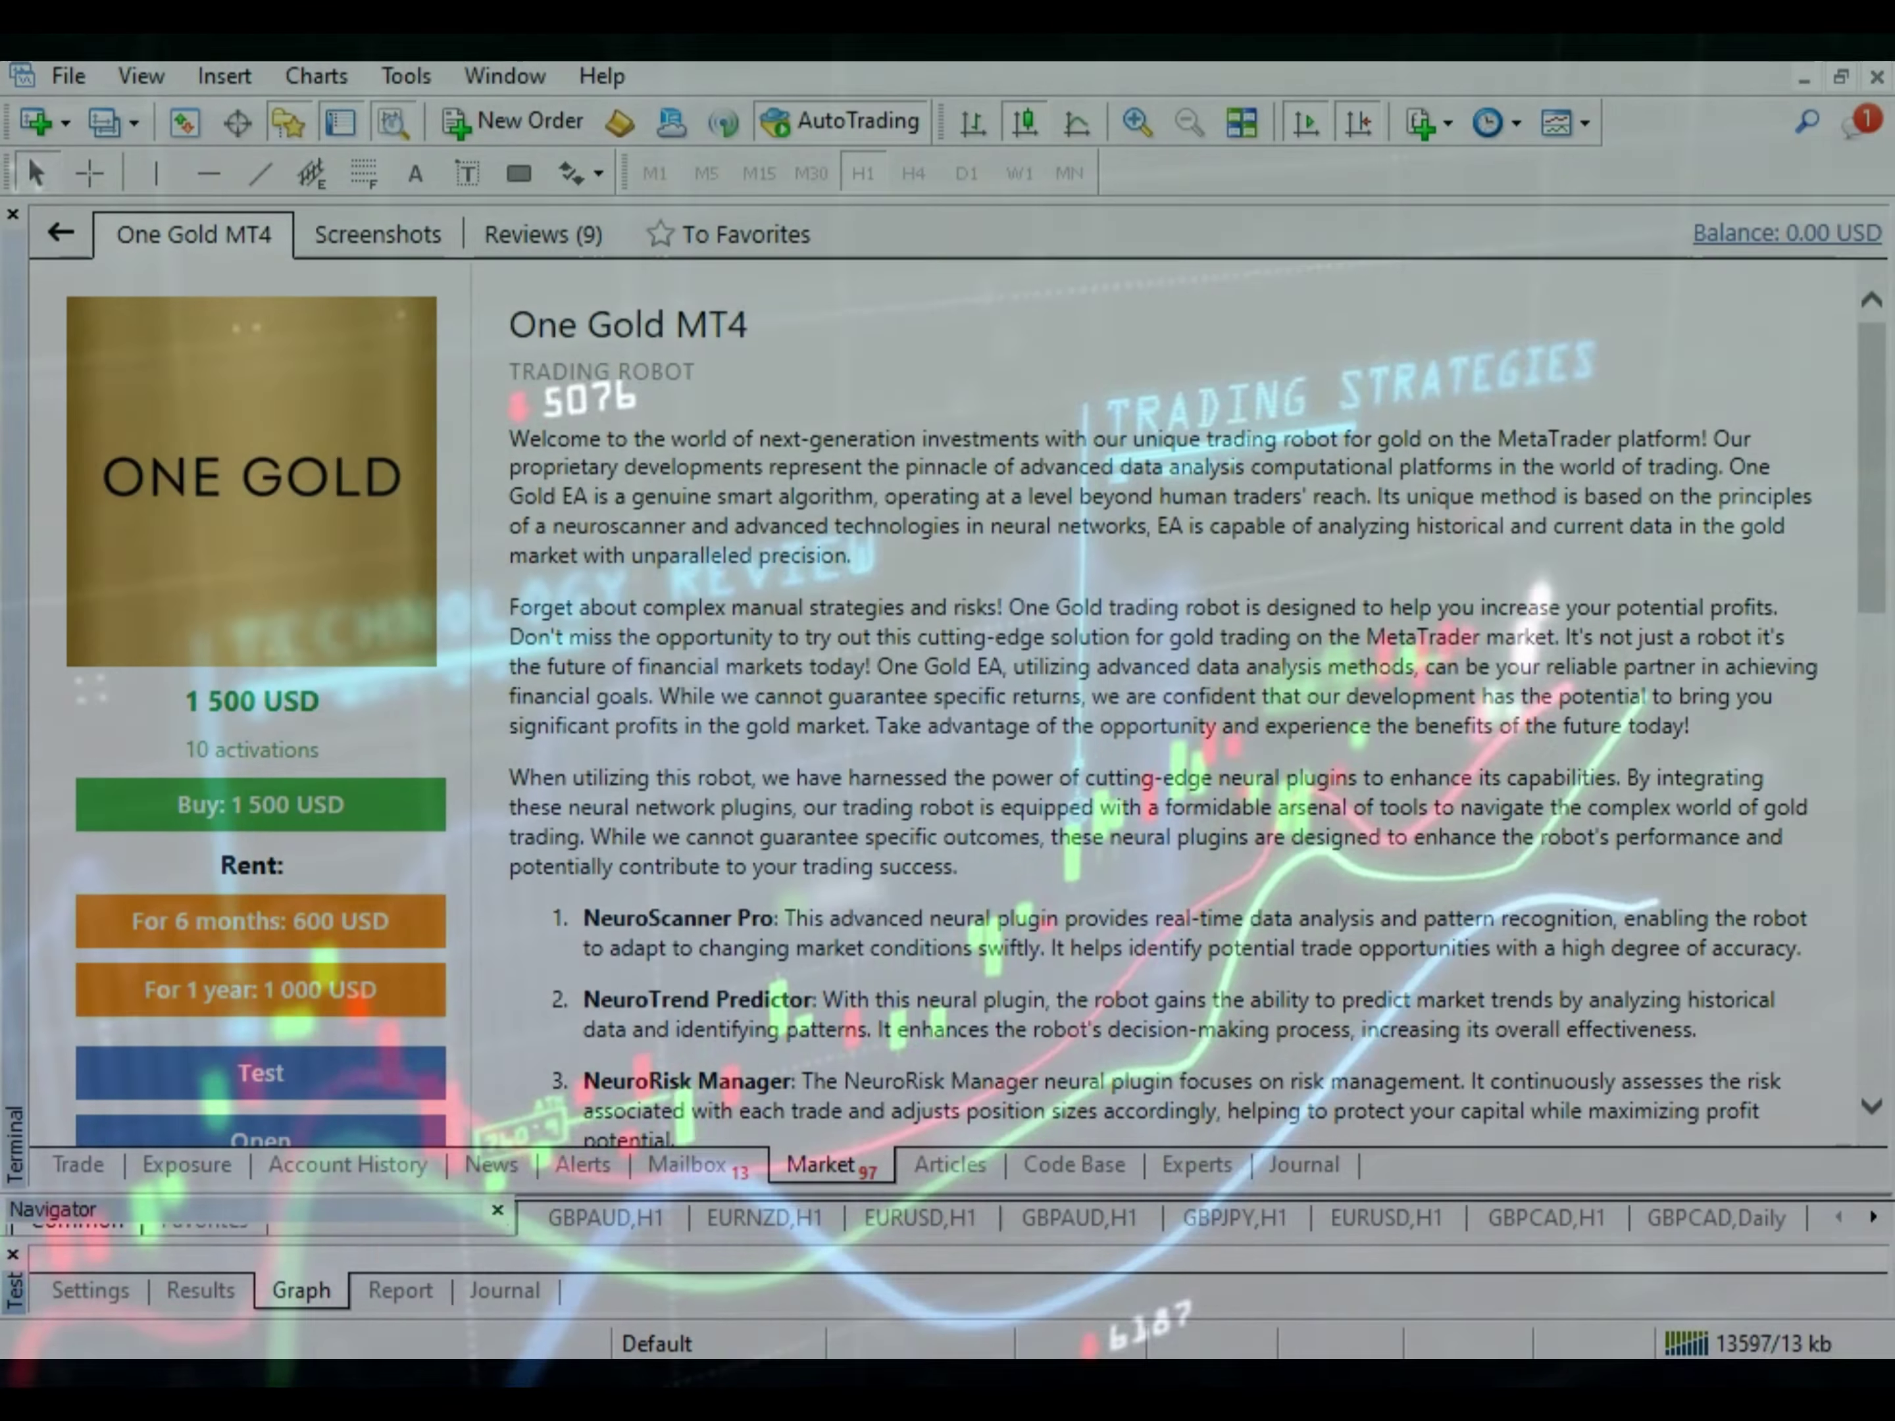
Scroll the One Gold MT4 Market listing down and back up to read it.
scroll(1161, 688, down, 15)
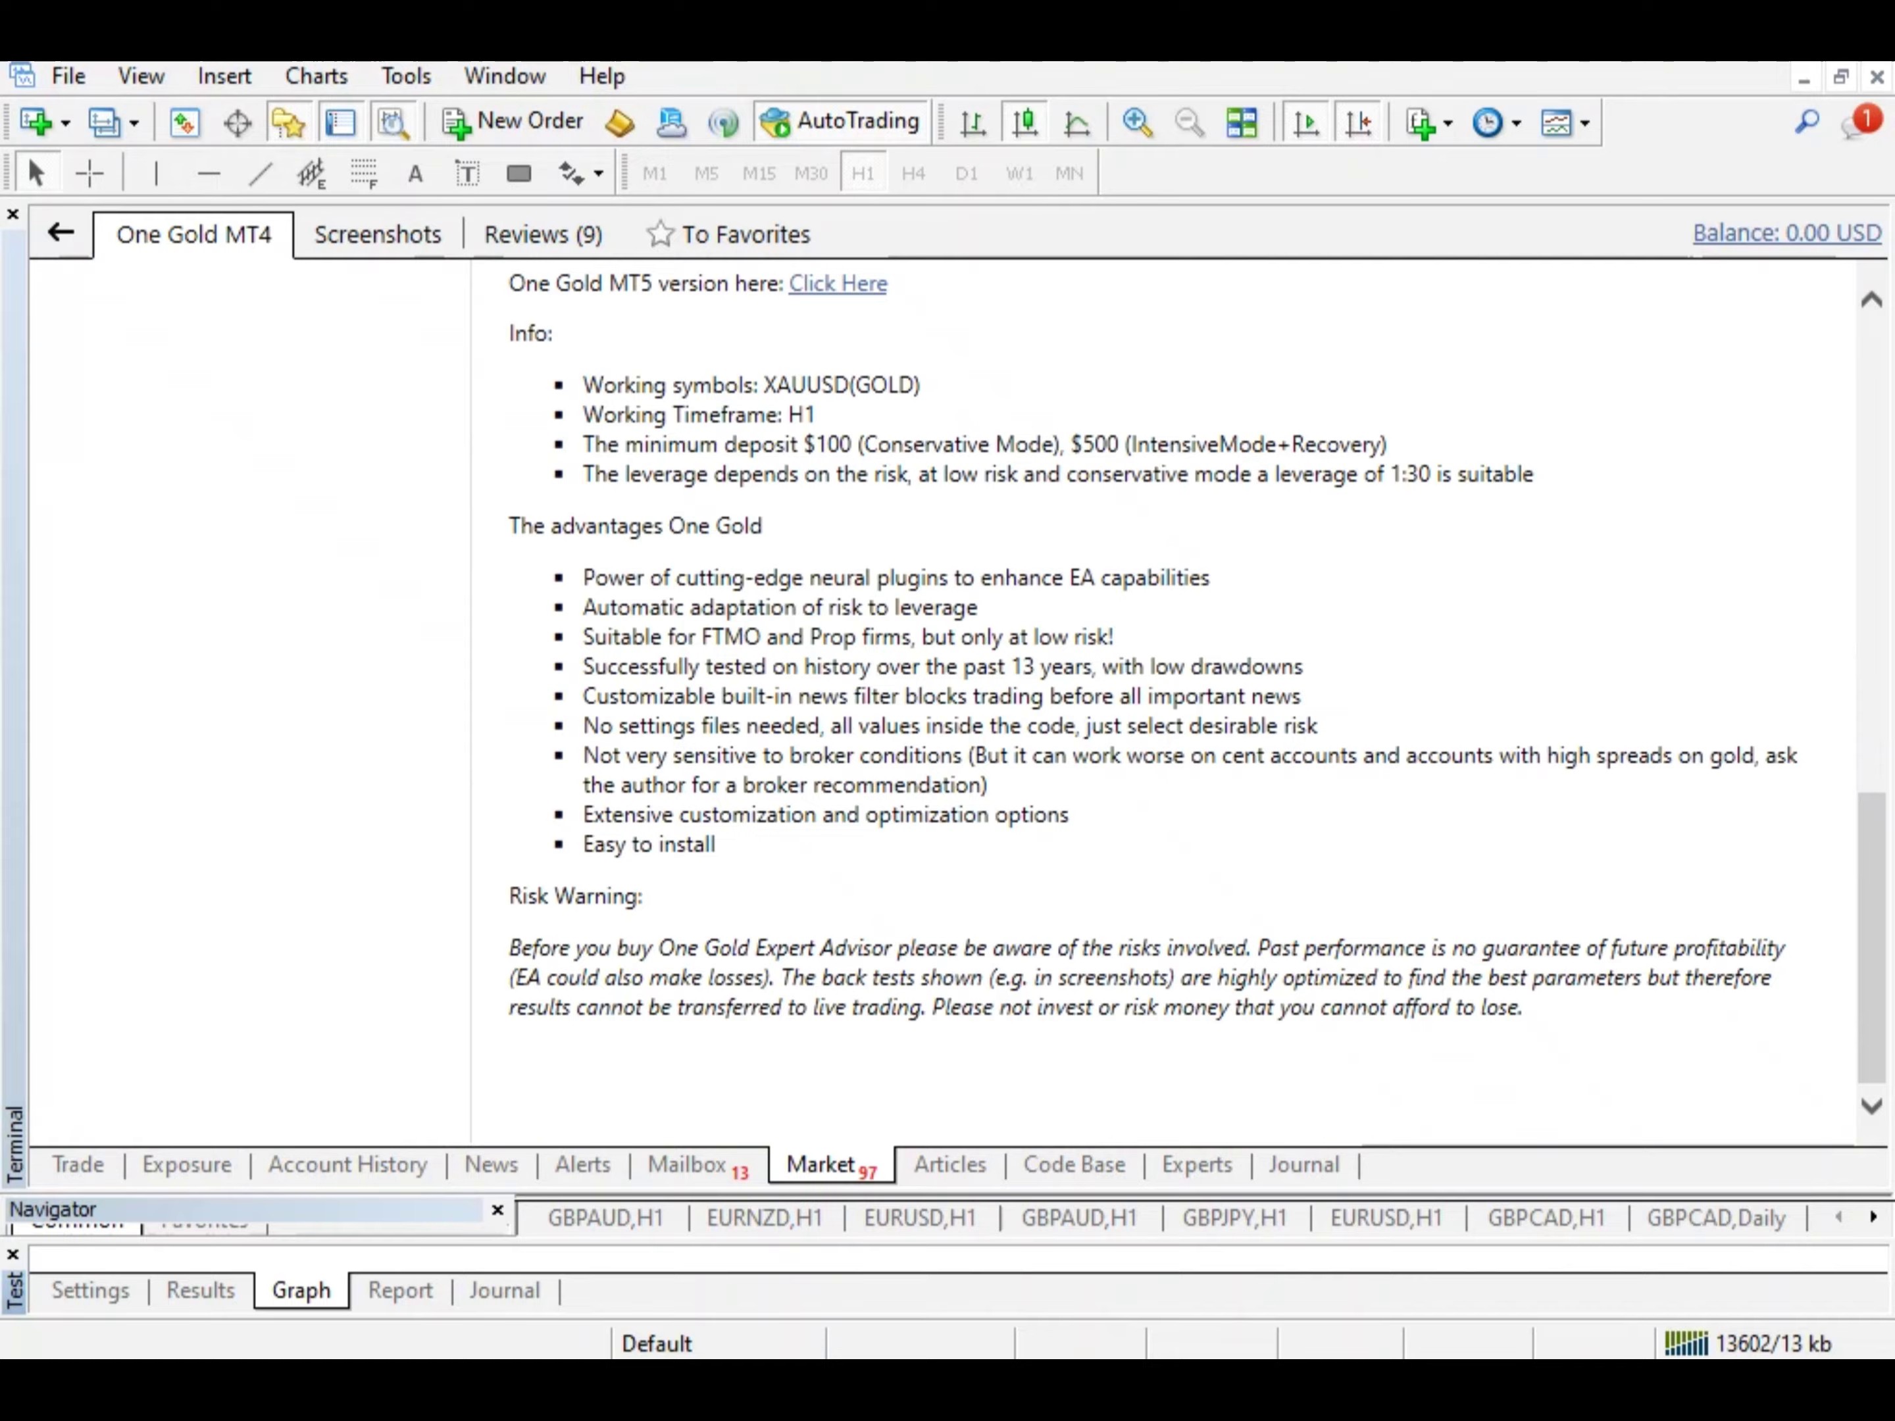
scroll(1160, 688, up, 15)
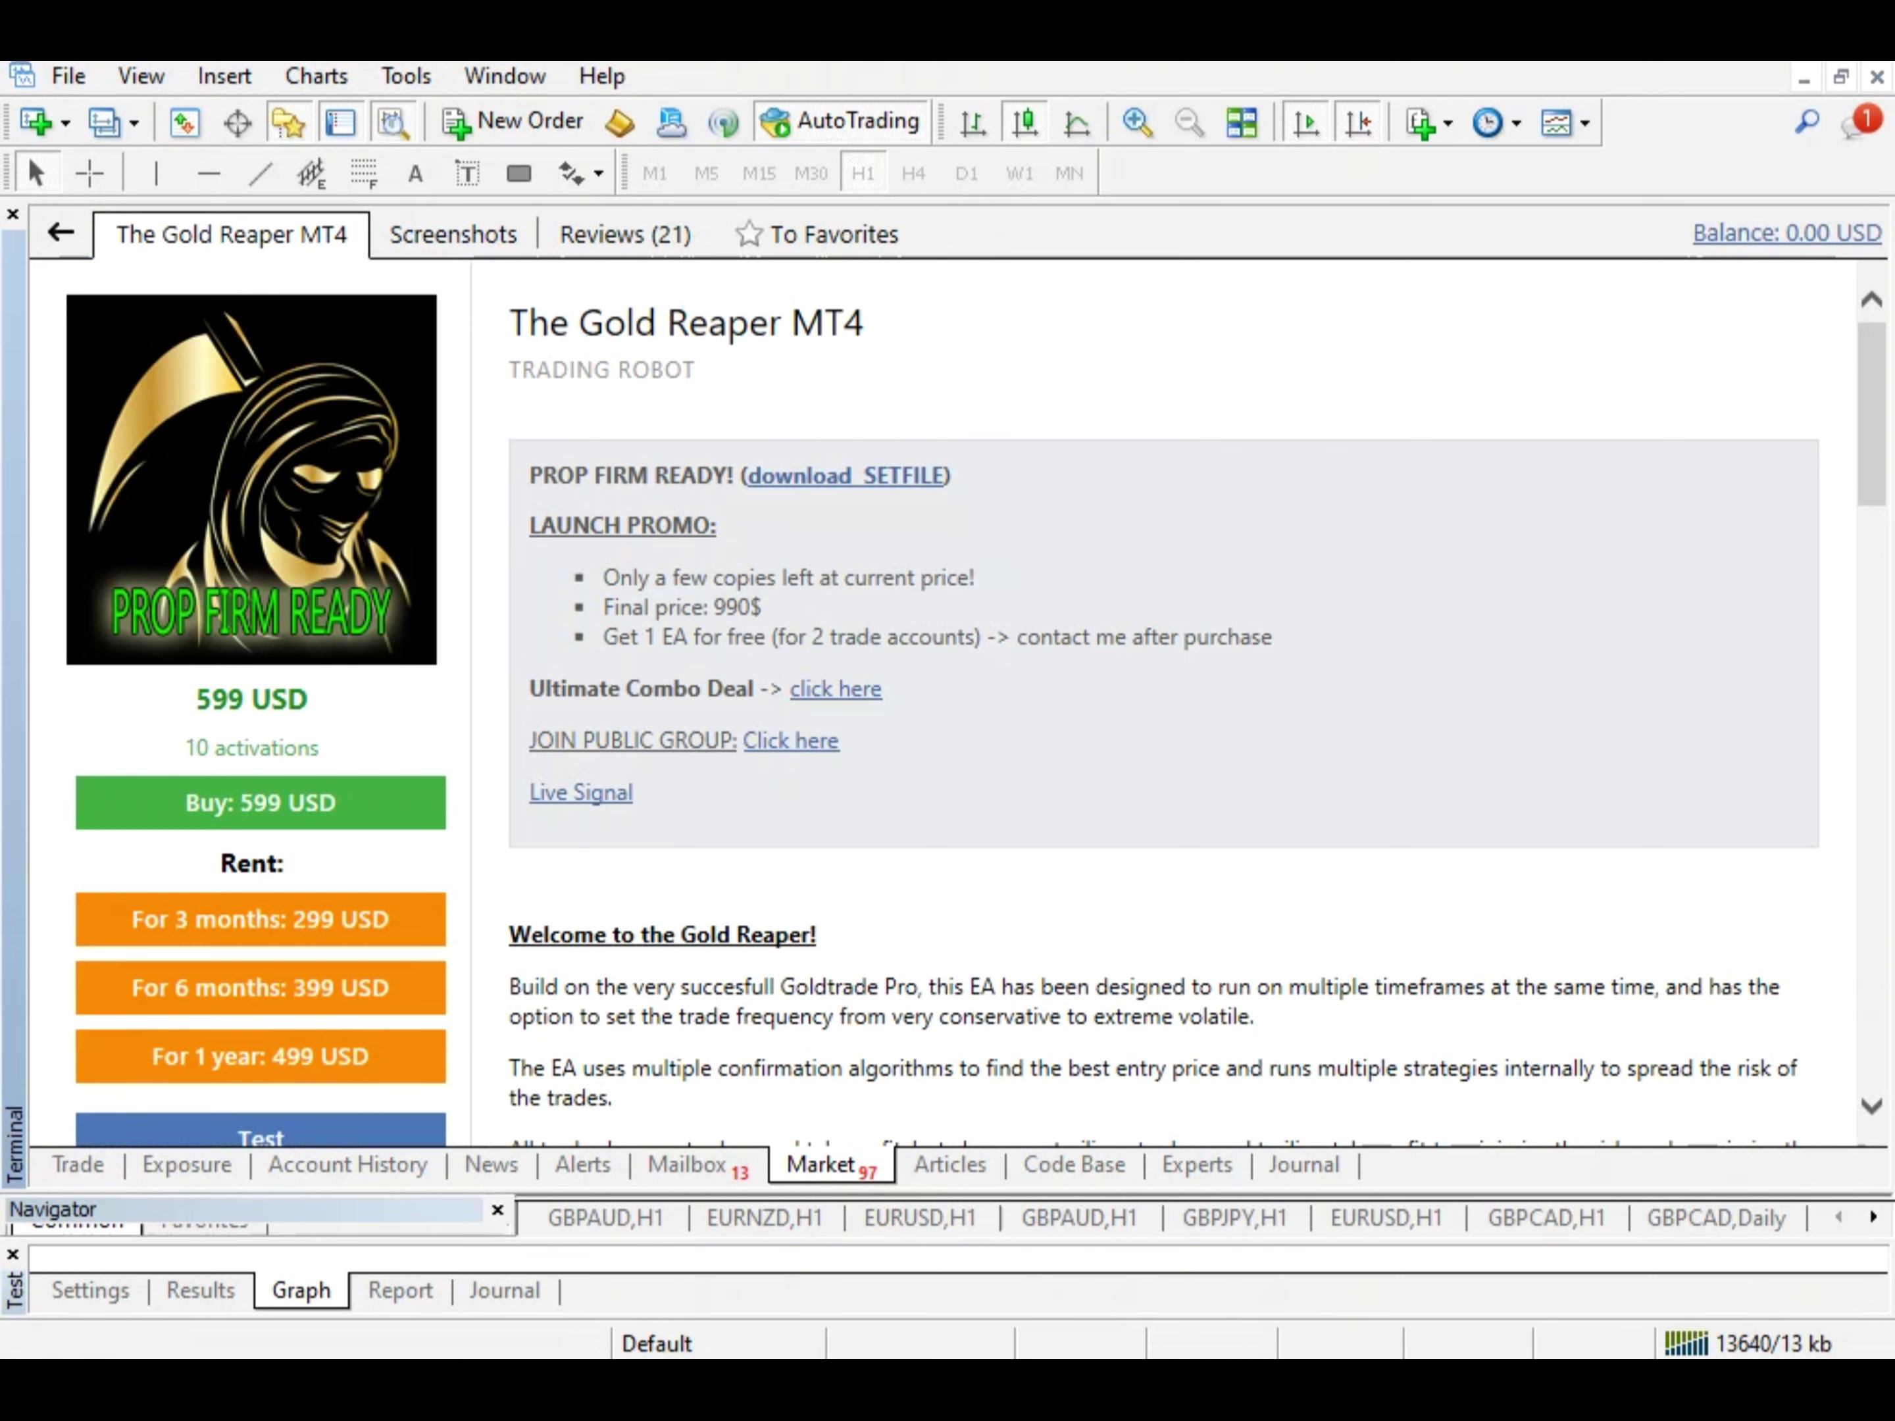
Scroll through The Gold Reaper MT4 description down and back up.
scroll(946, 705, down, 20)
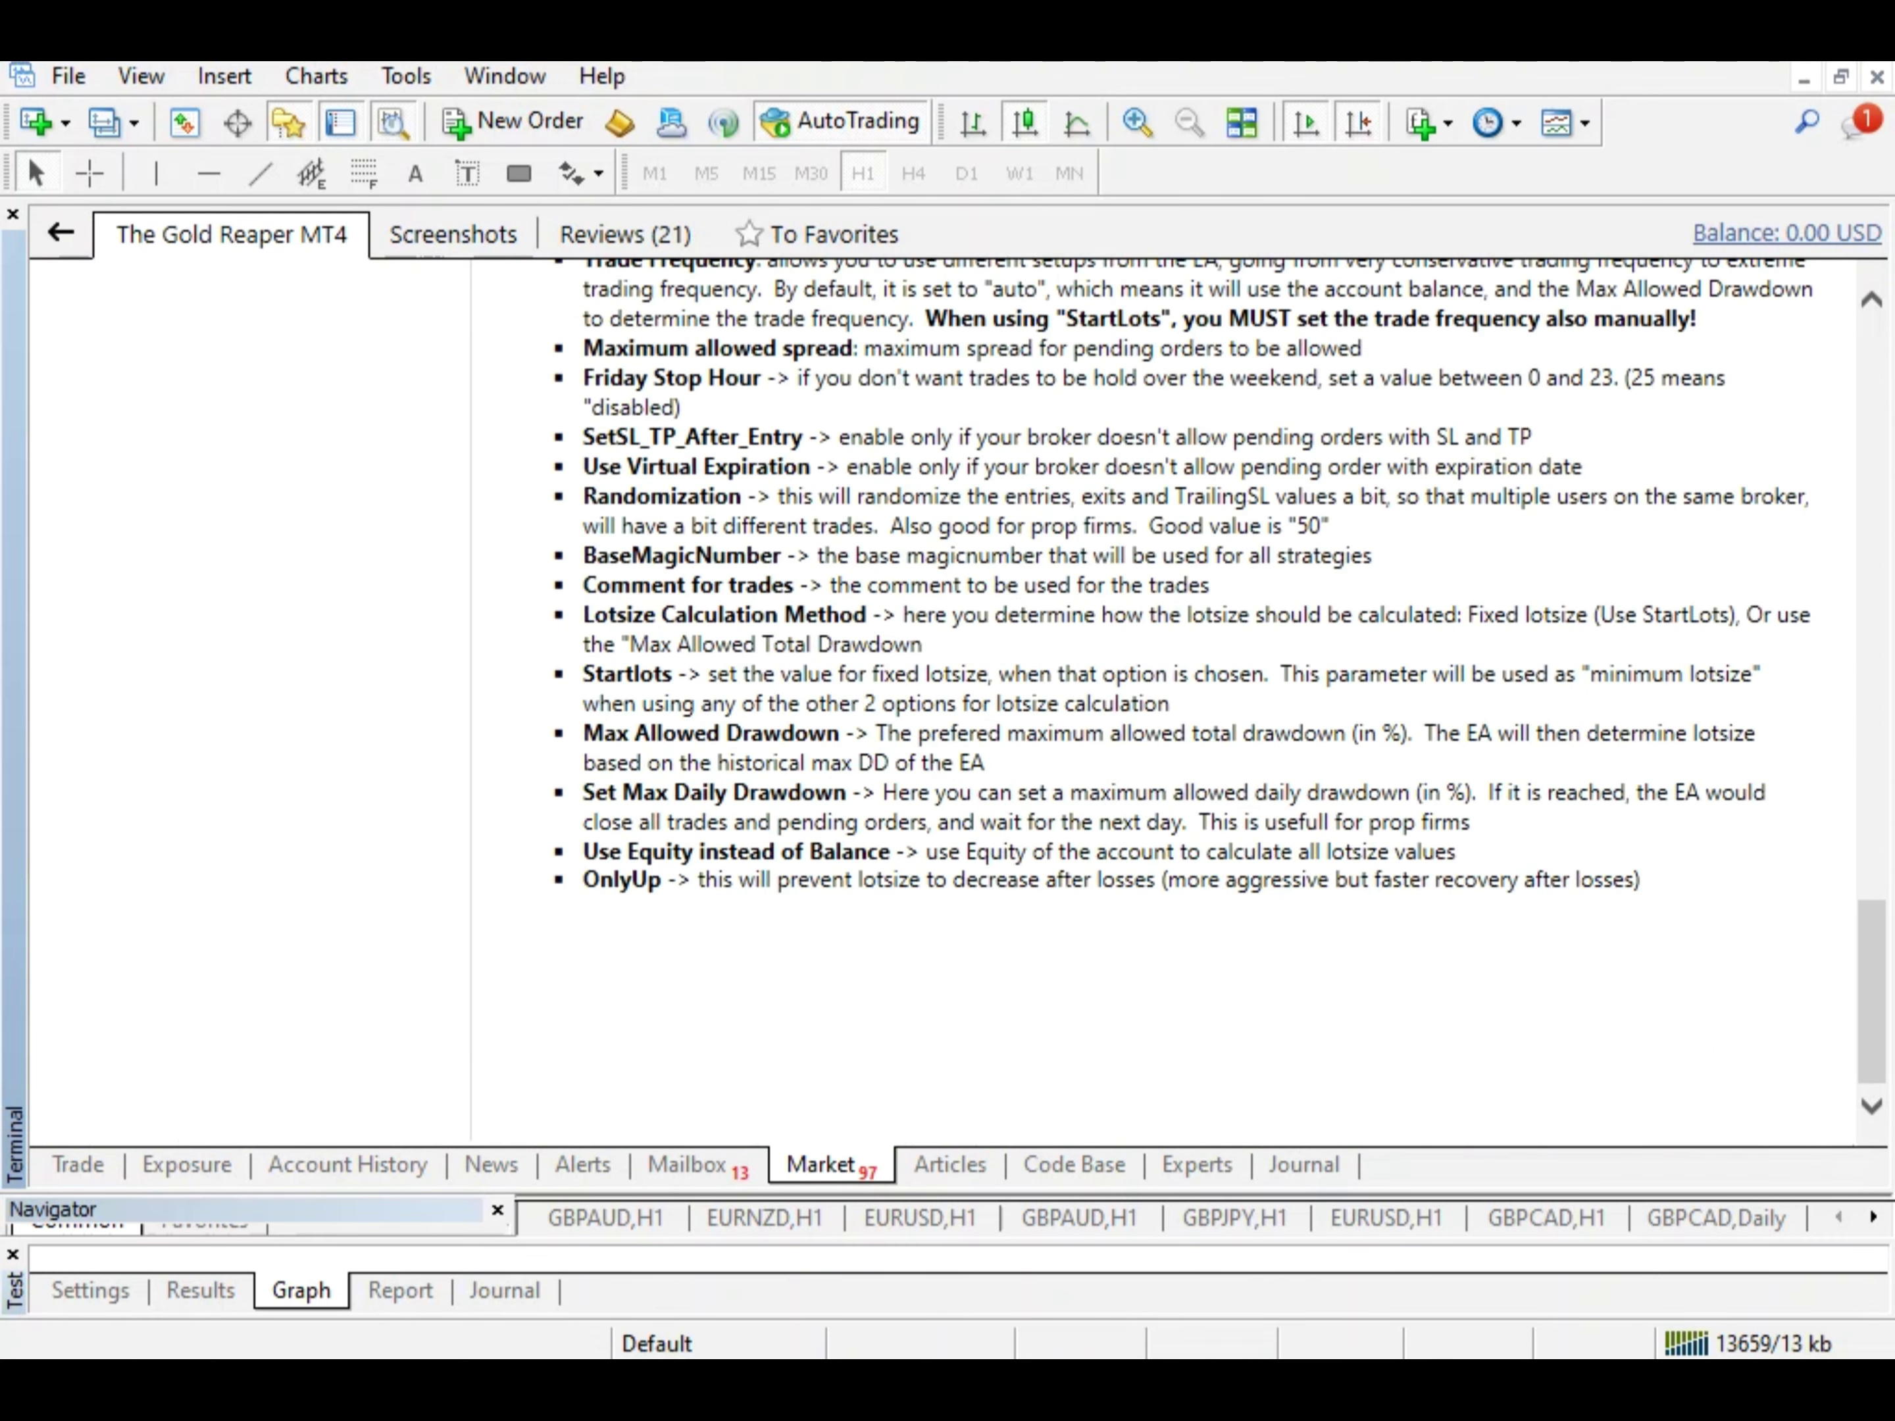
scroll(946, 705, up, 20)
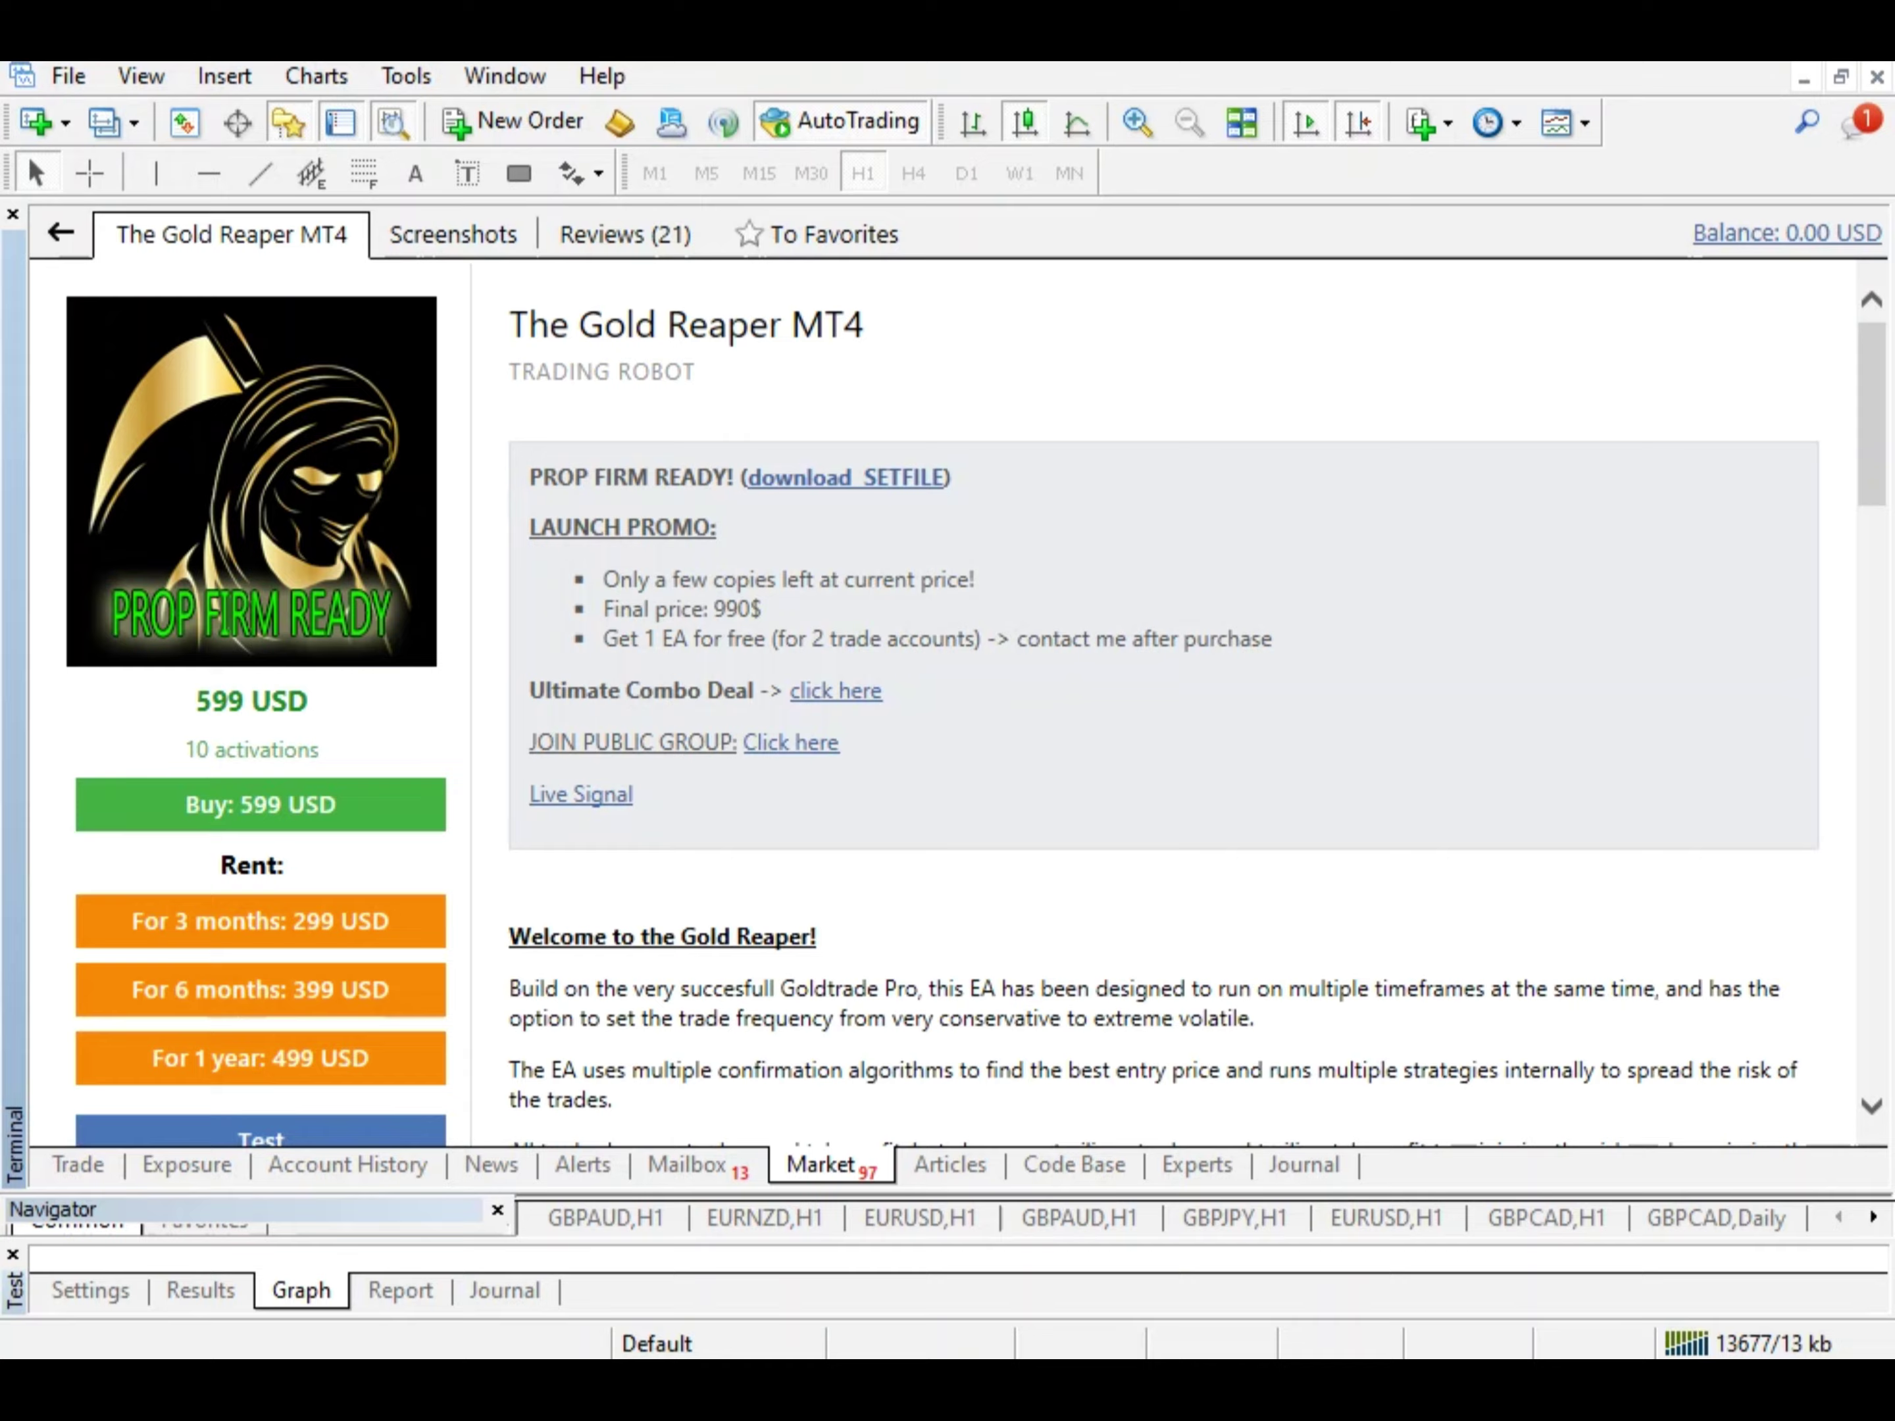
scroll(945, 705, down, 20)
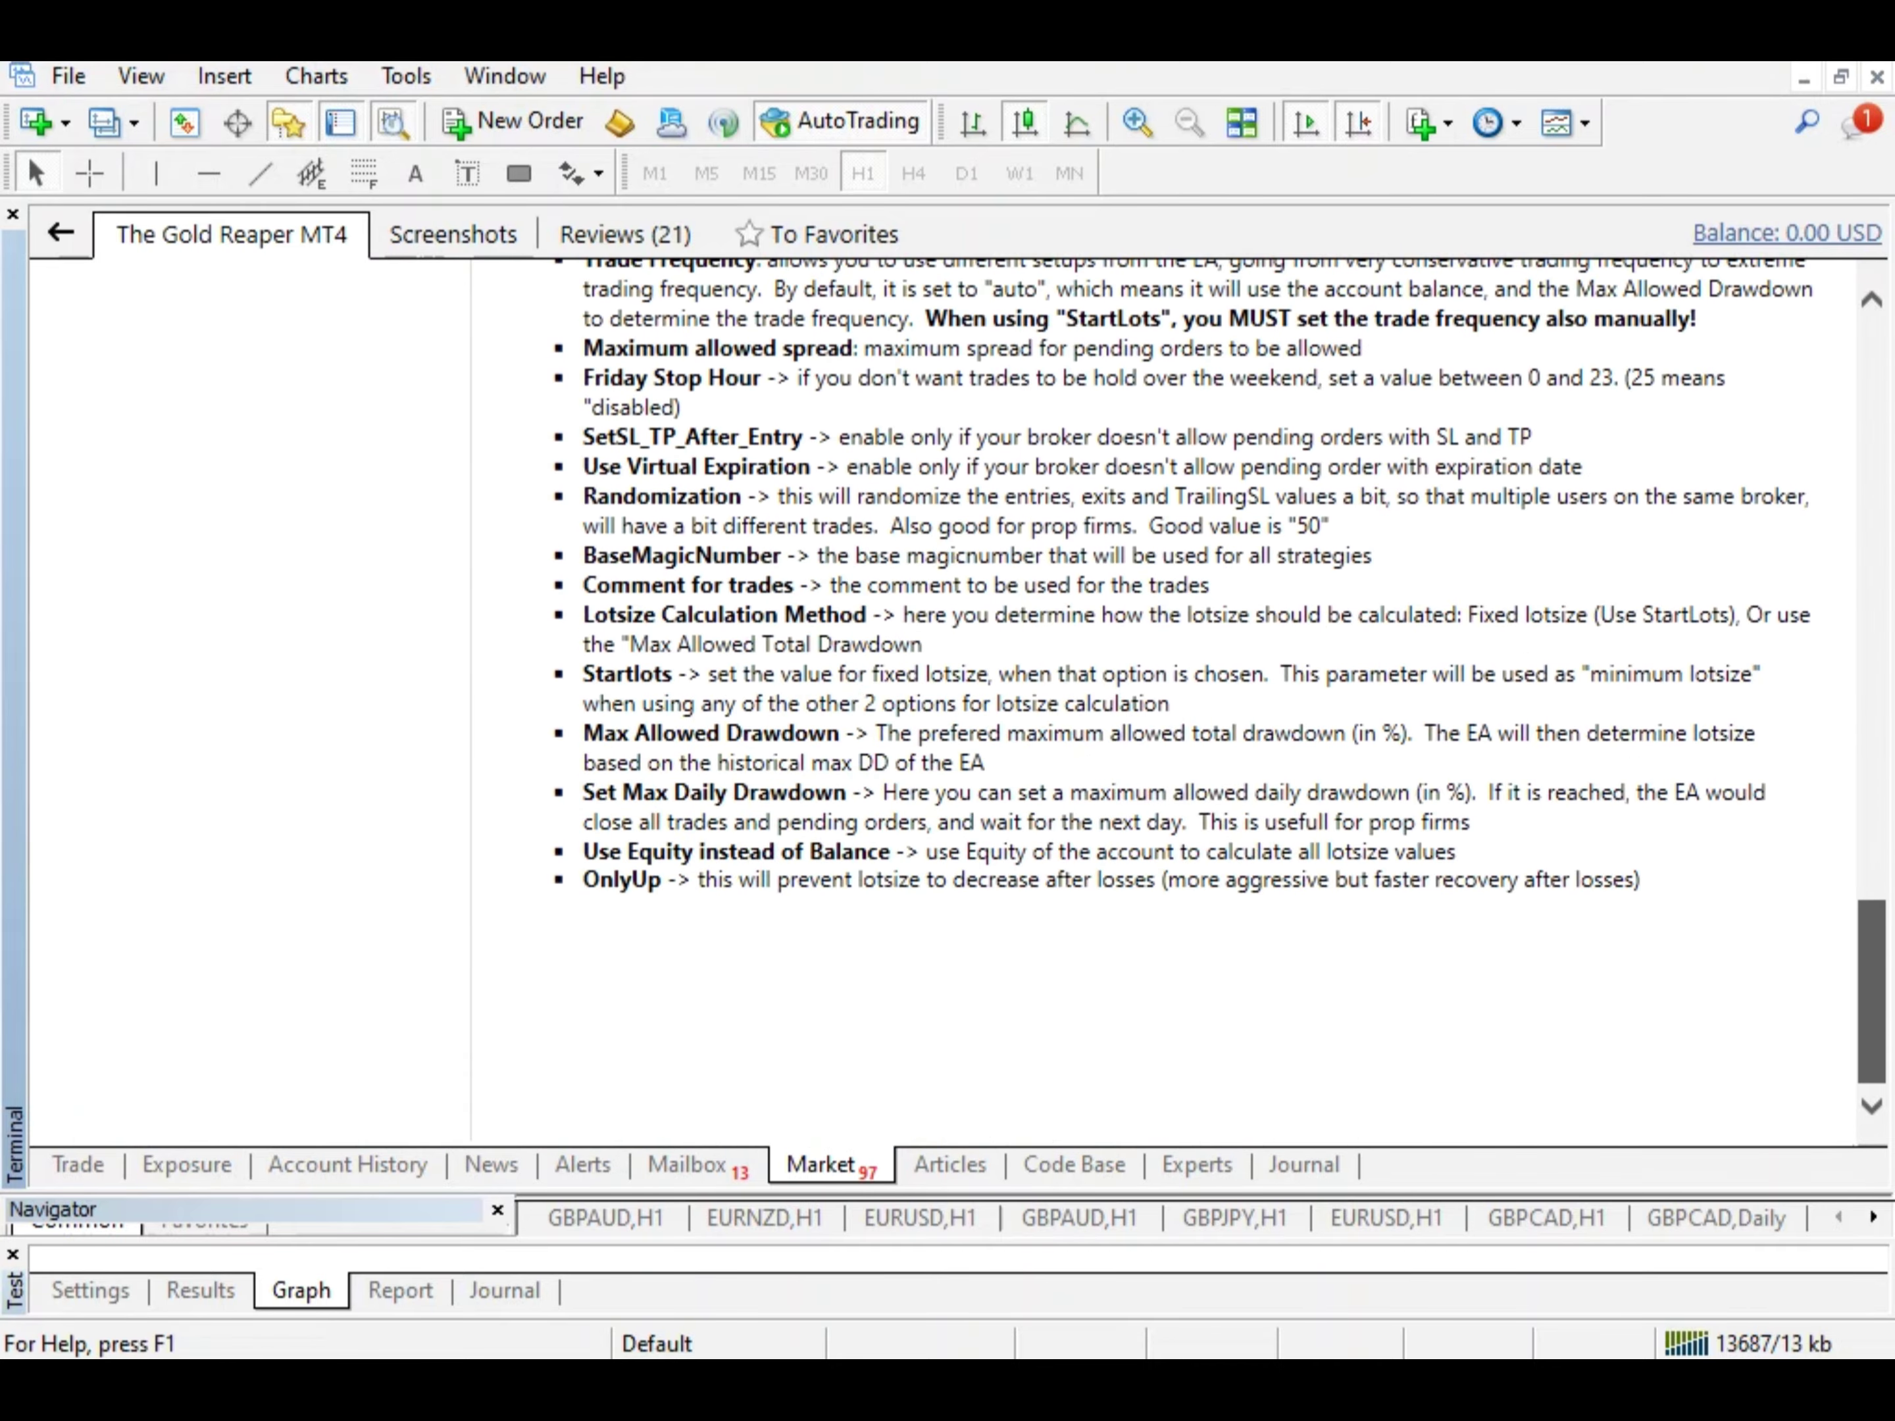
scroll(946, 706, up, 20)
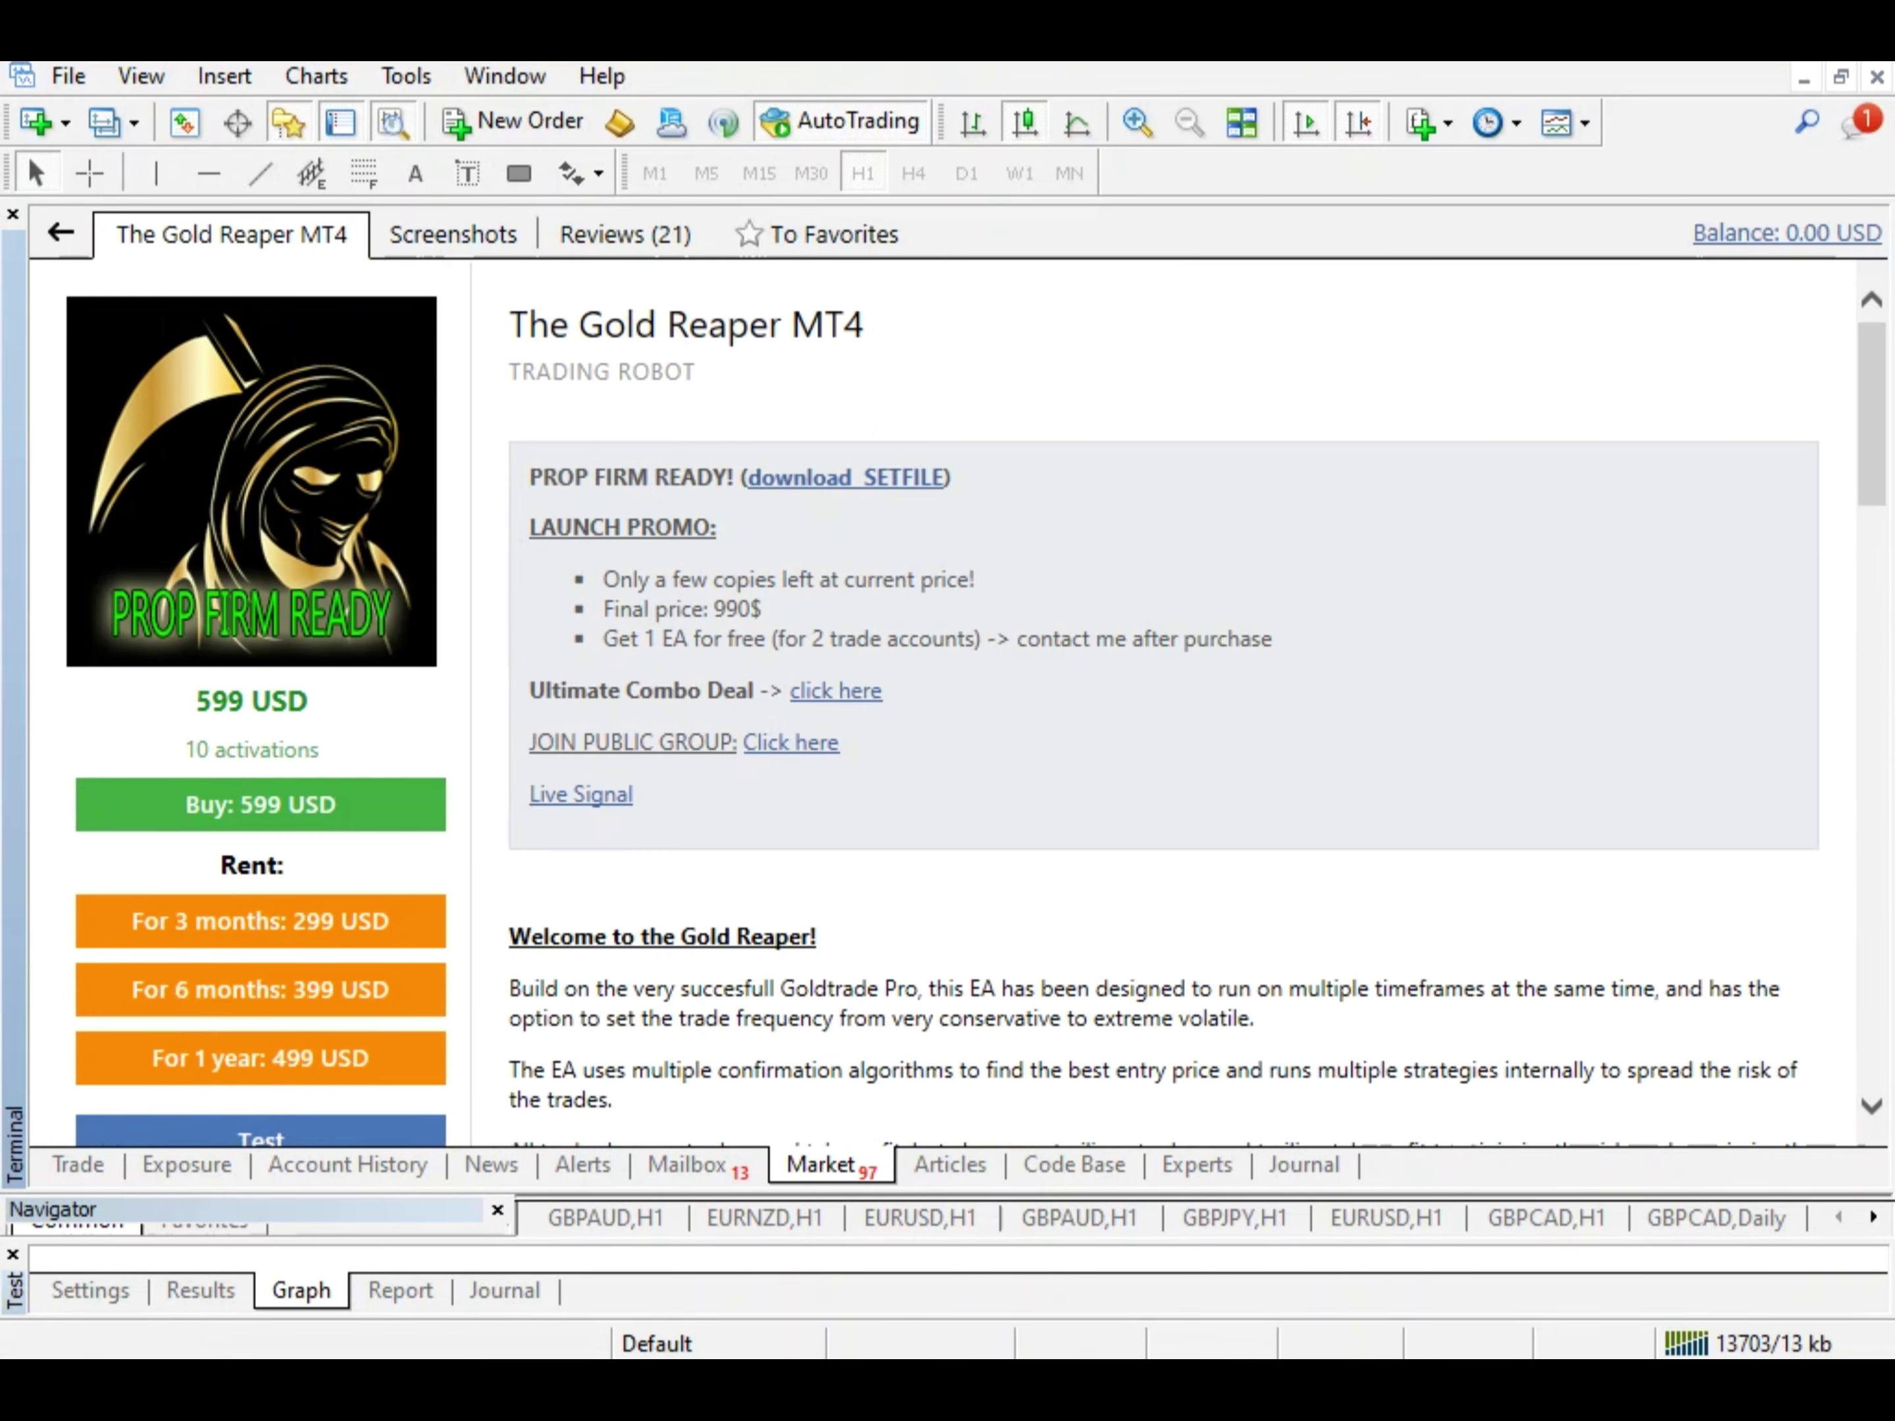
Browse The Gold Reaper MT4 backtest screenshots on its Screenshots tab.
click(453, 234)
scroll(945, 705, down, 15)
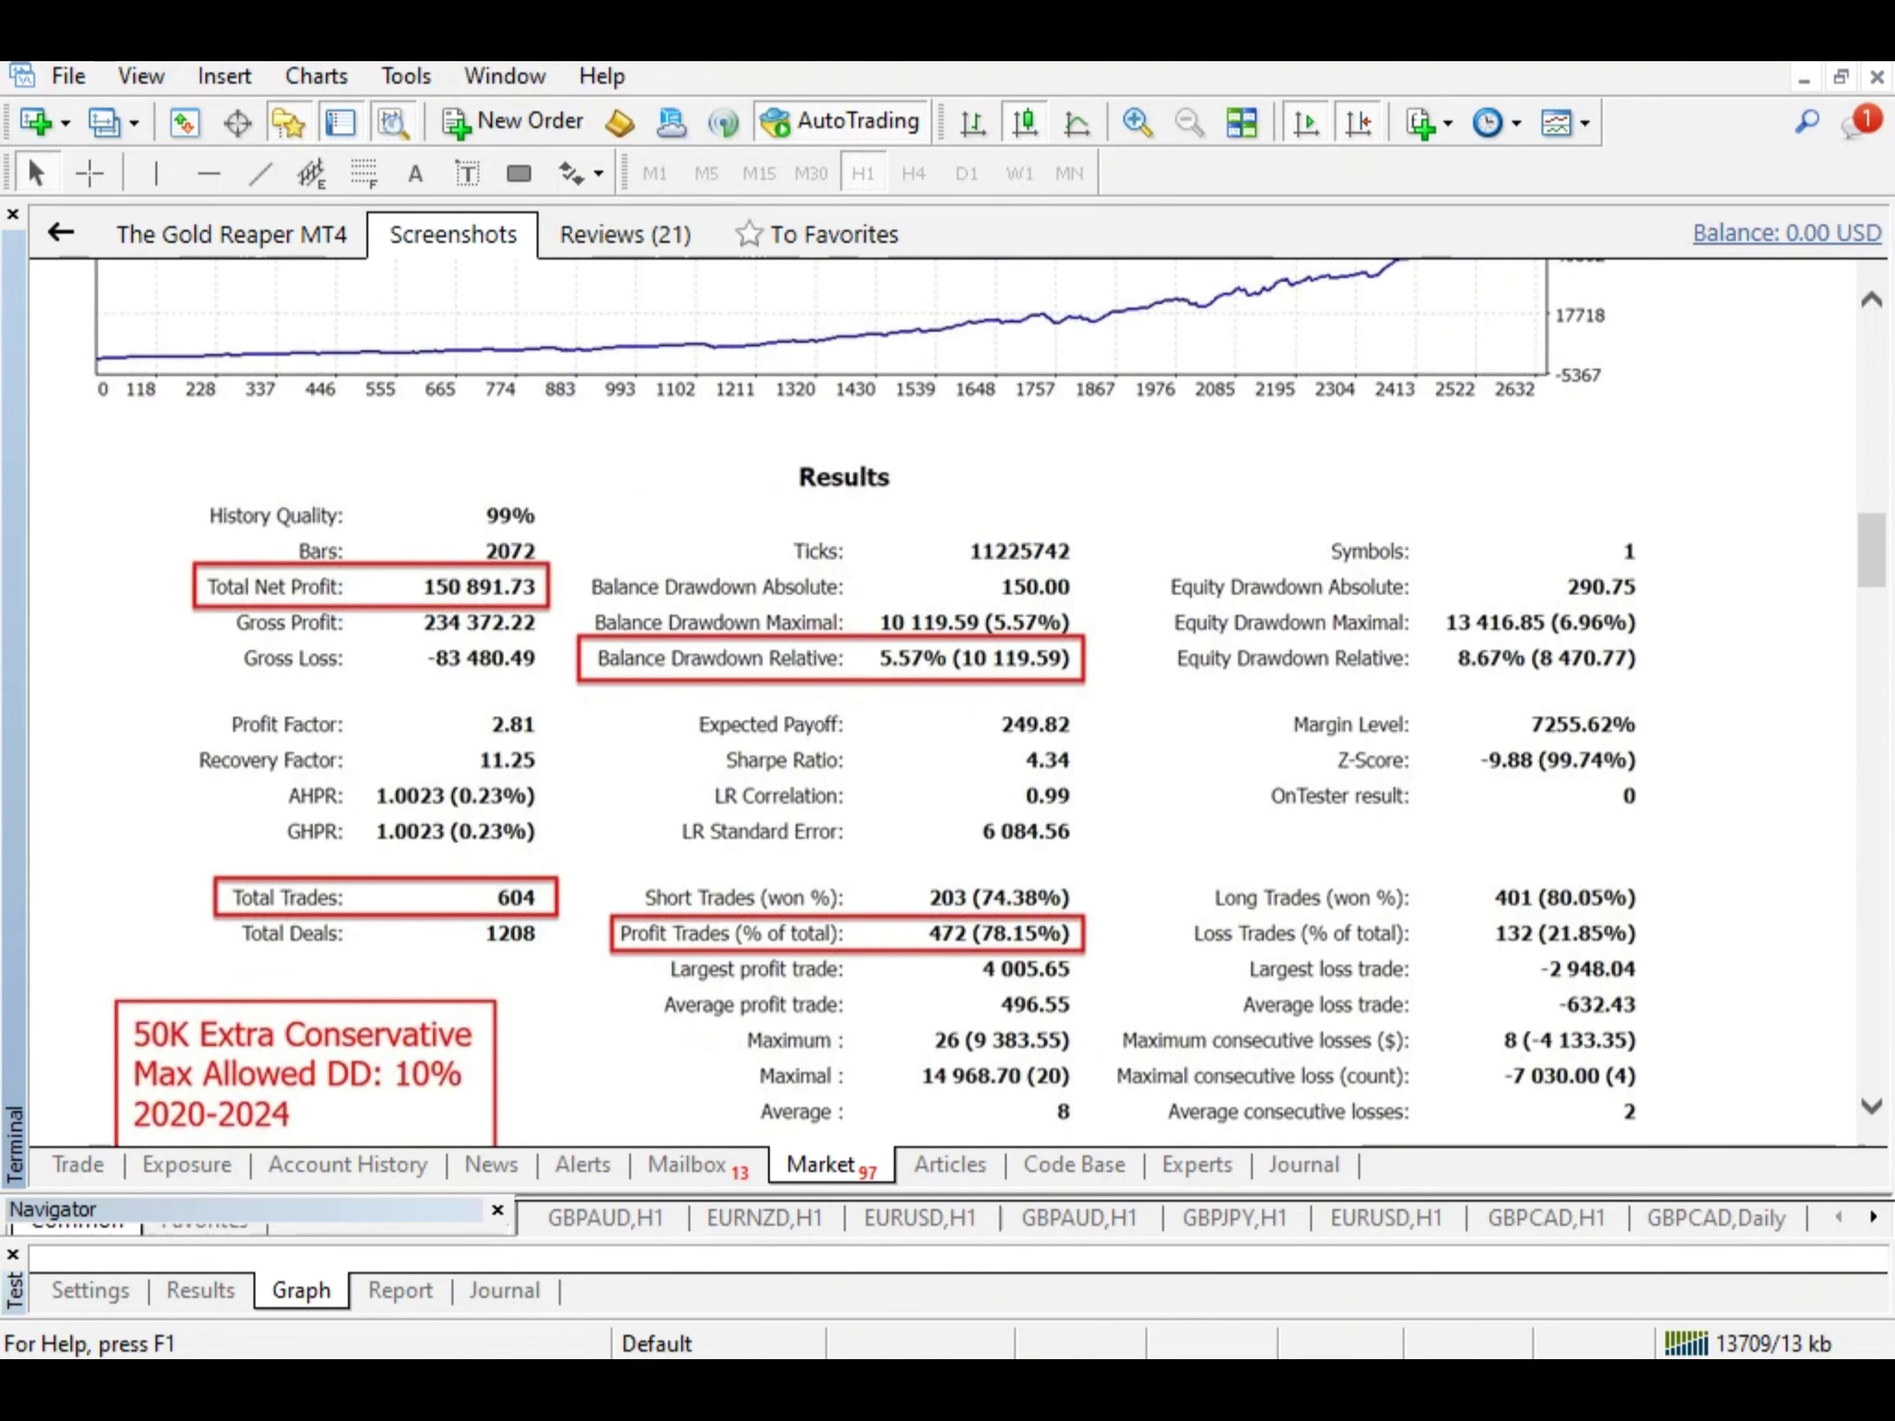
scroll(945, 705, down, 20)
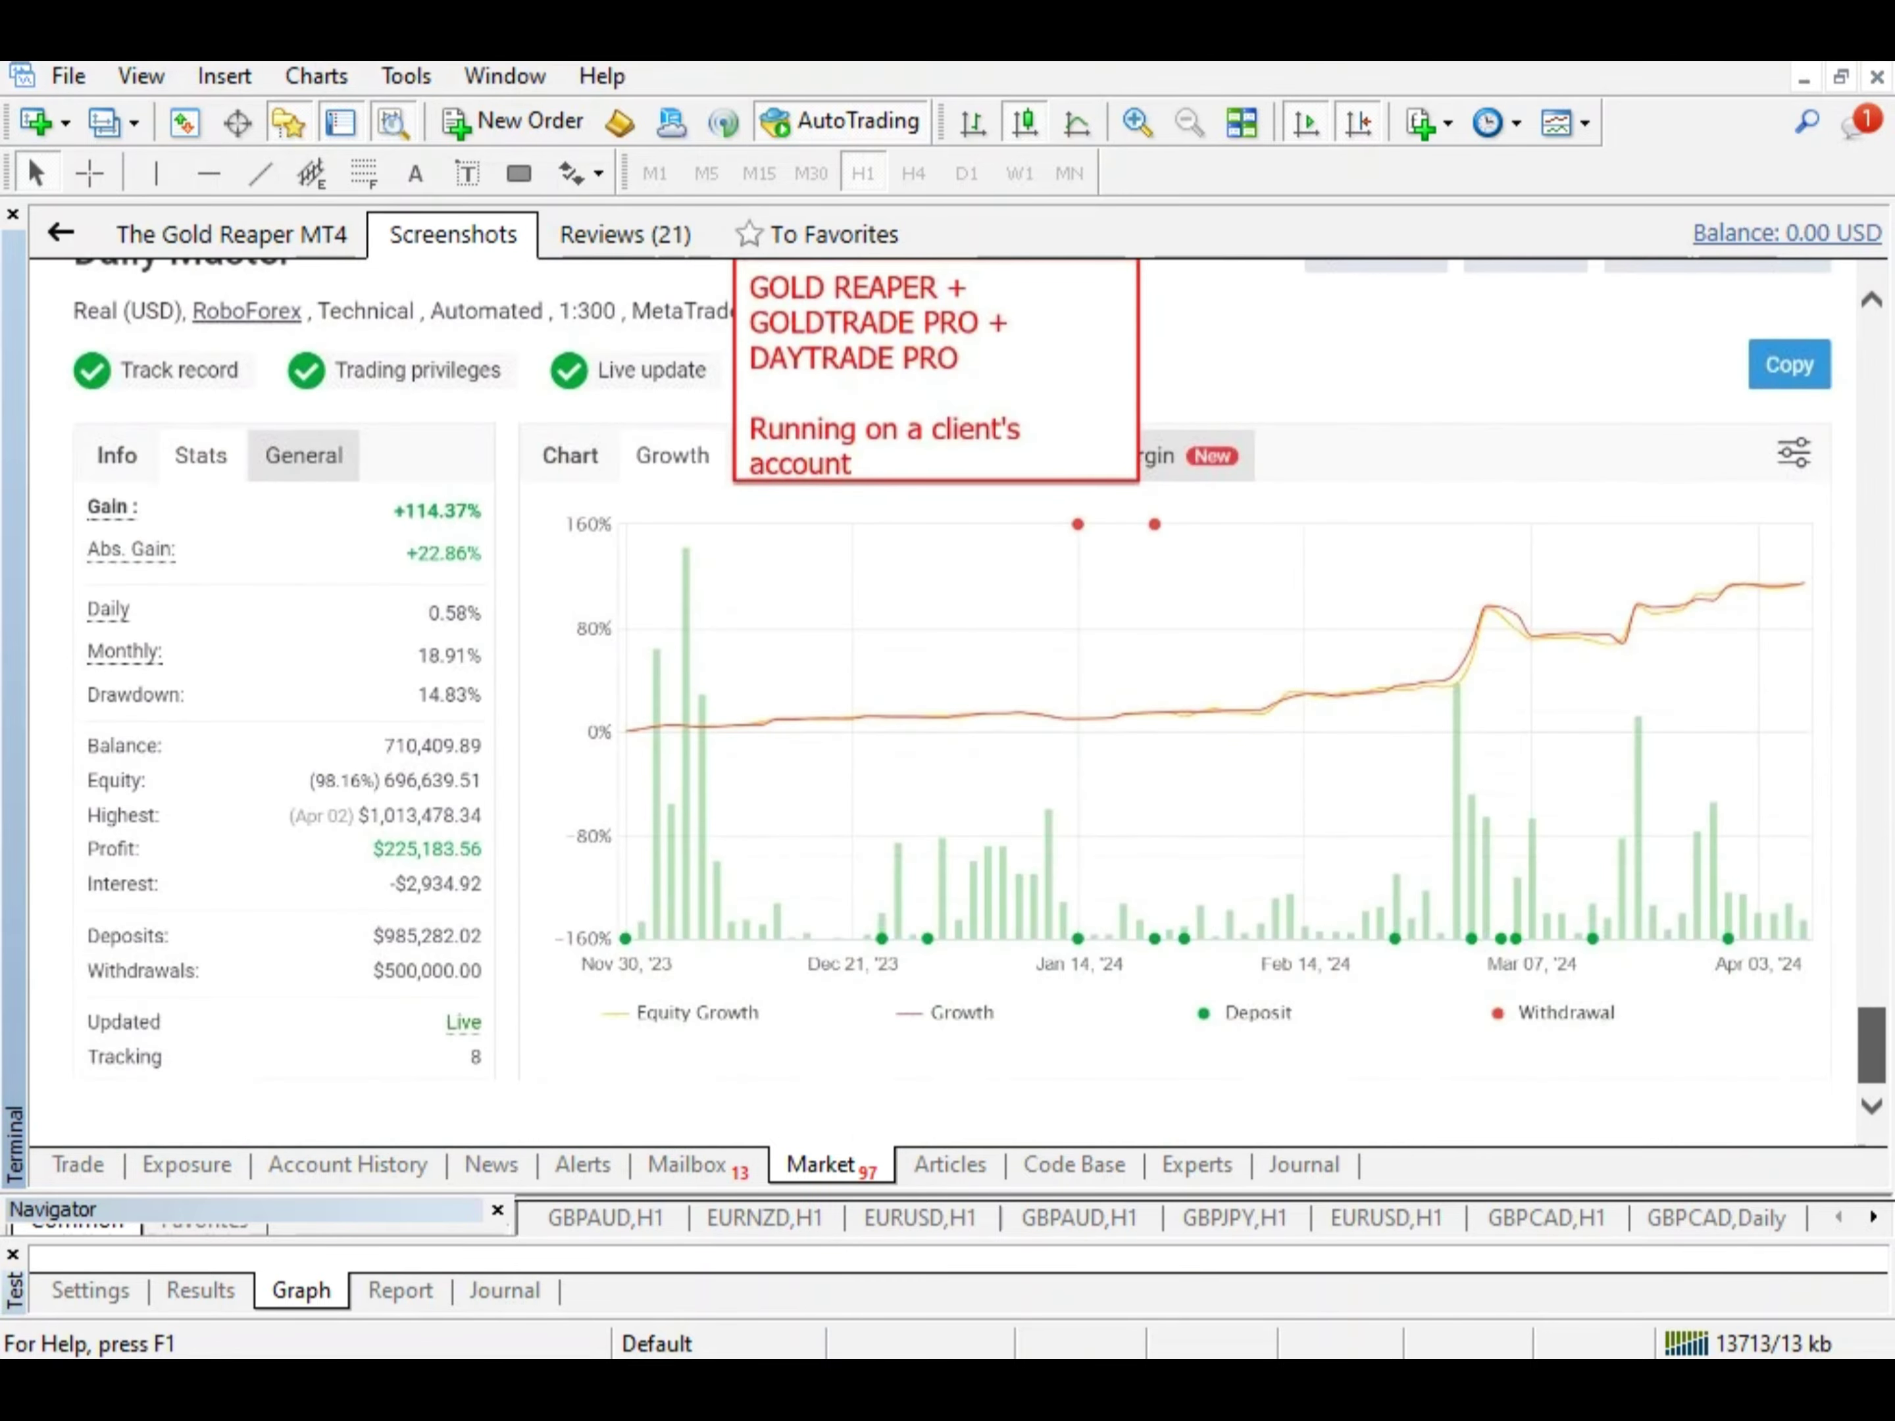
scroll(945, 705, up, 20)
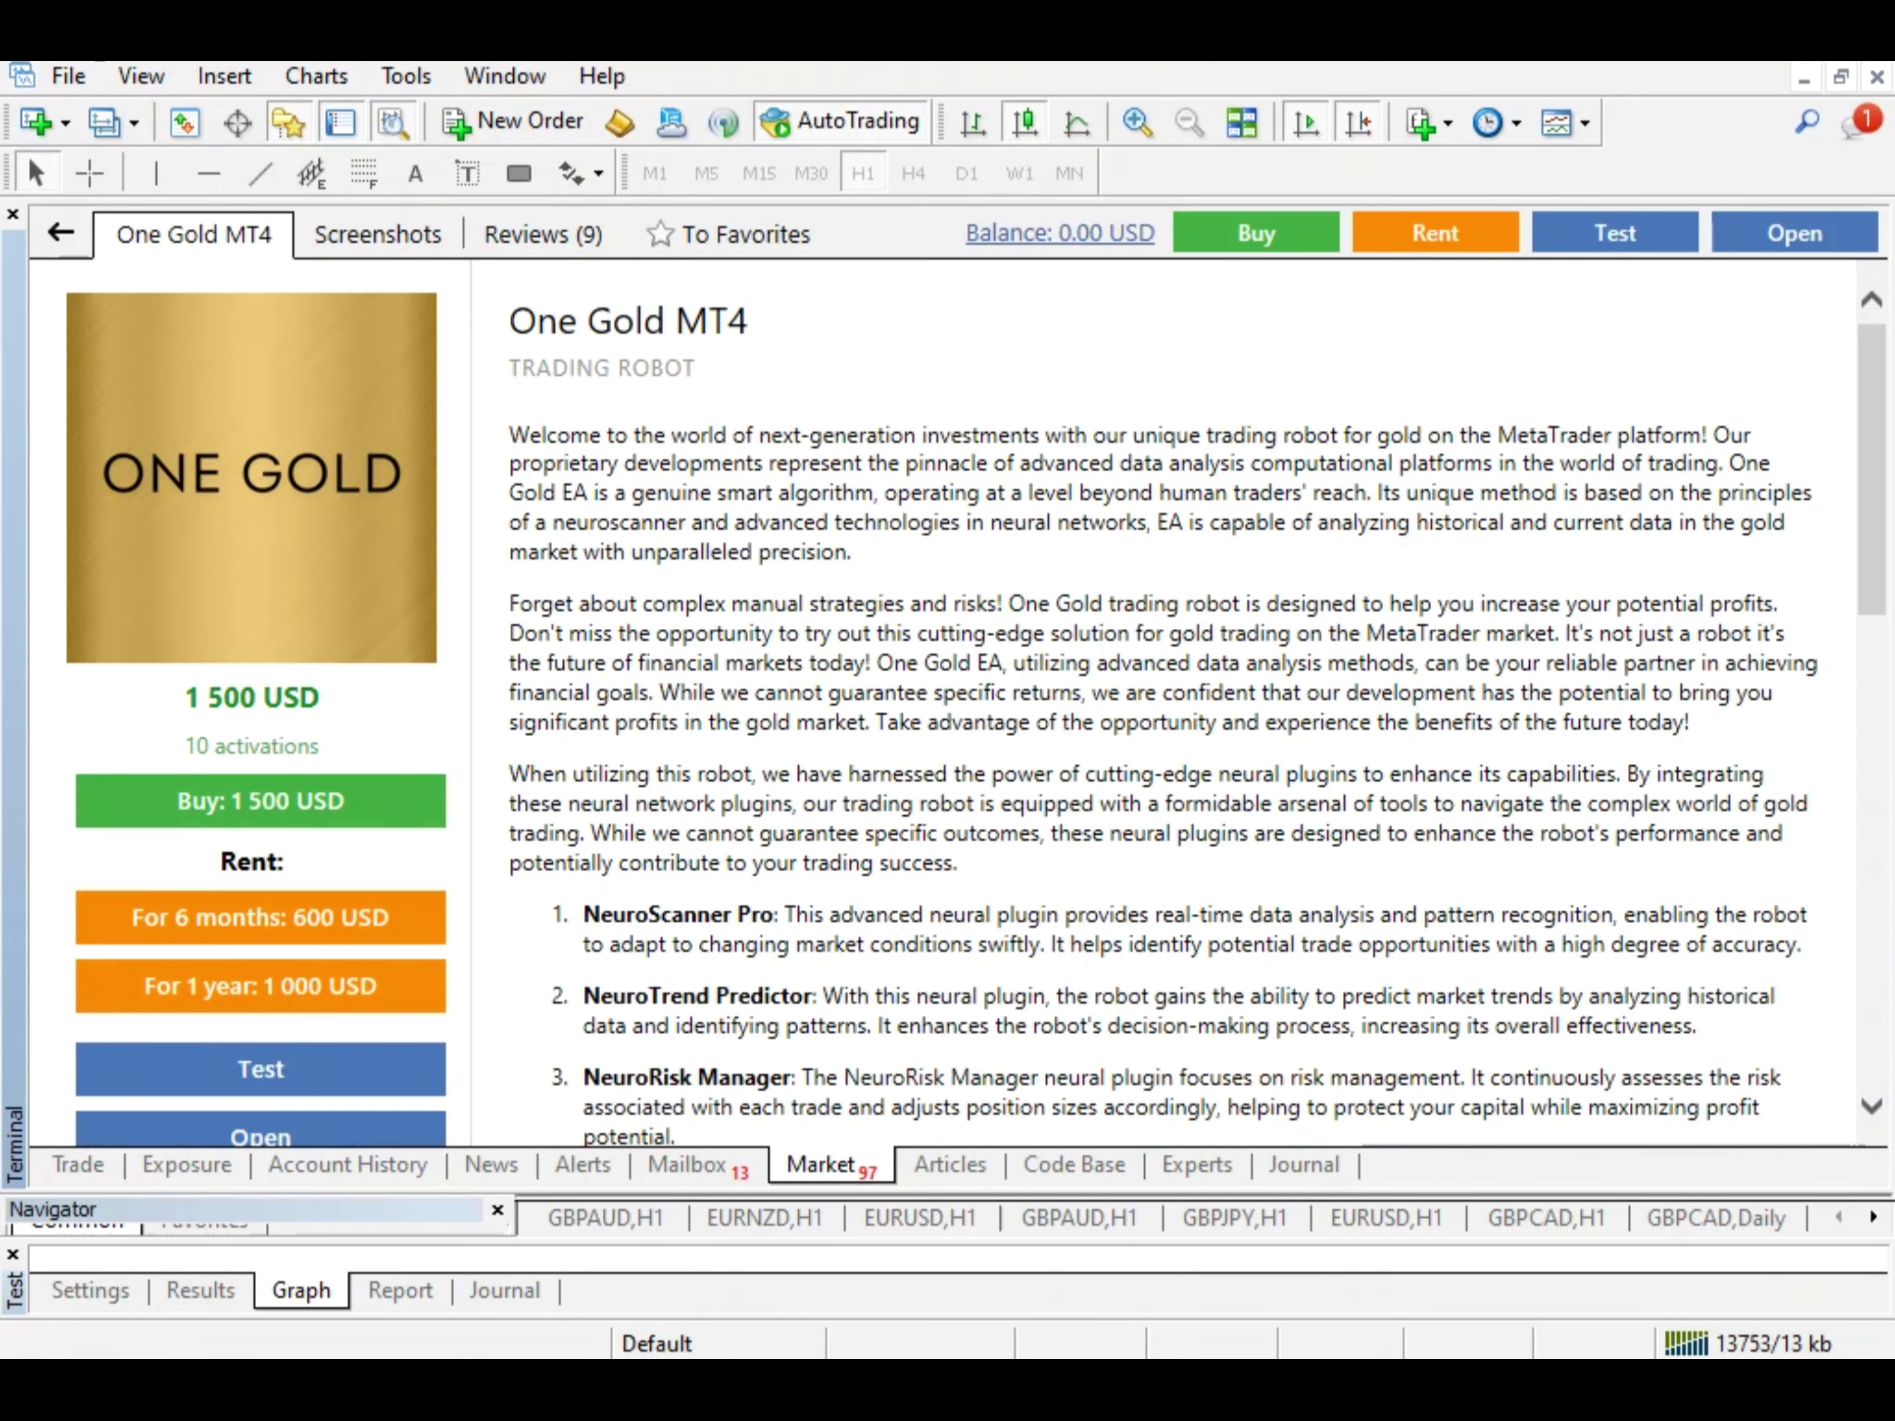
Scroll the One Gold MT4 description down and back to the top.
scroll(1161, 688, down, 15)
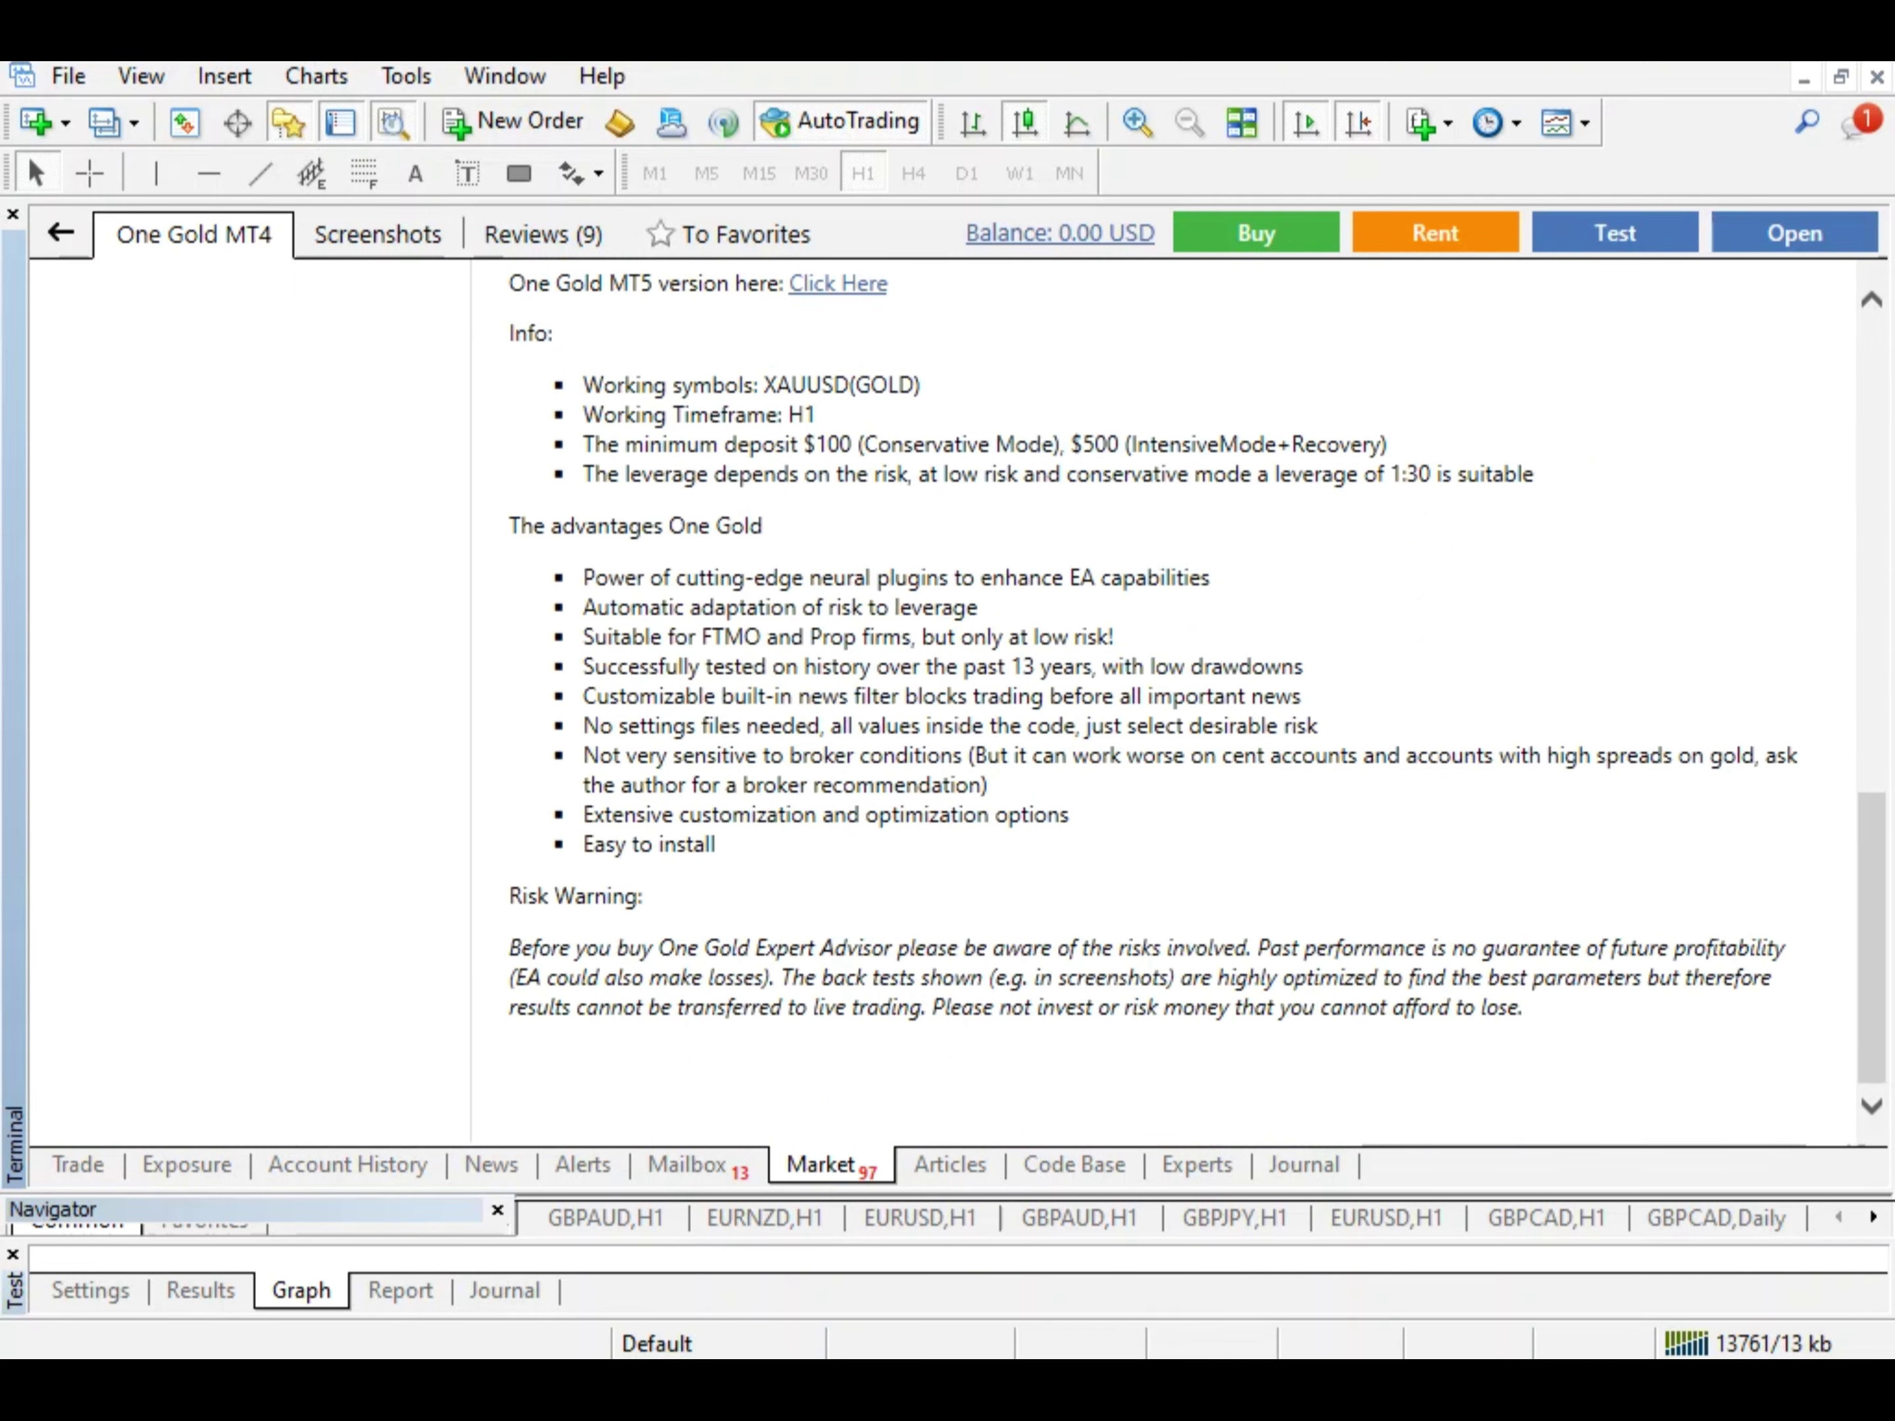
scroll(1161, 688, up, 15)
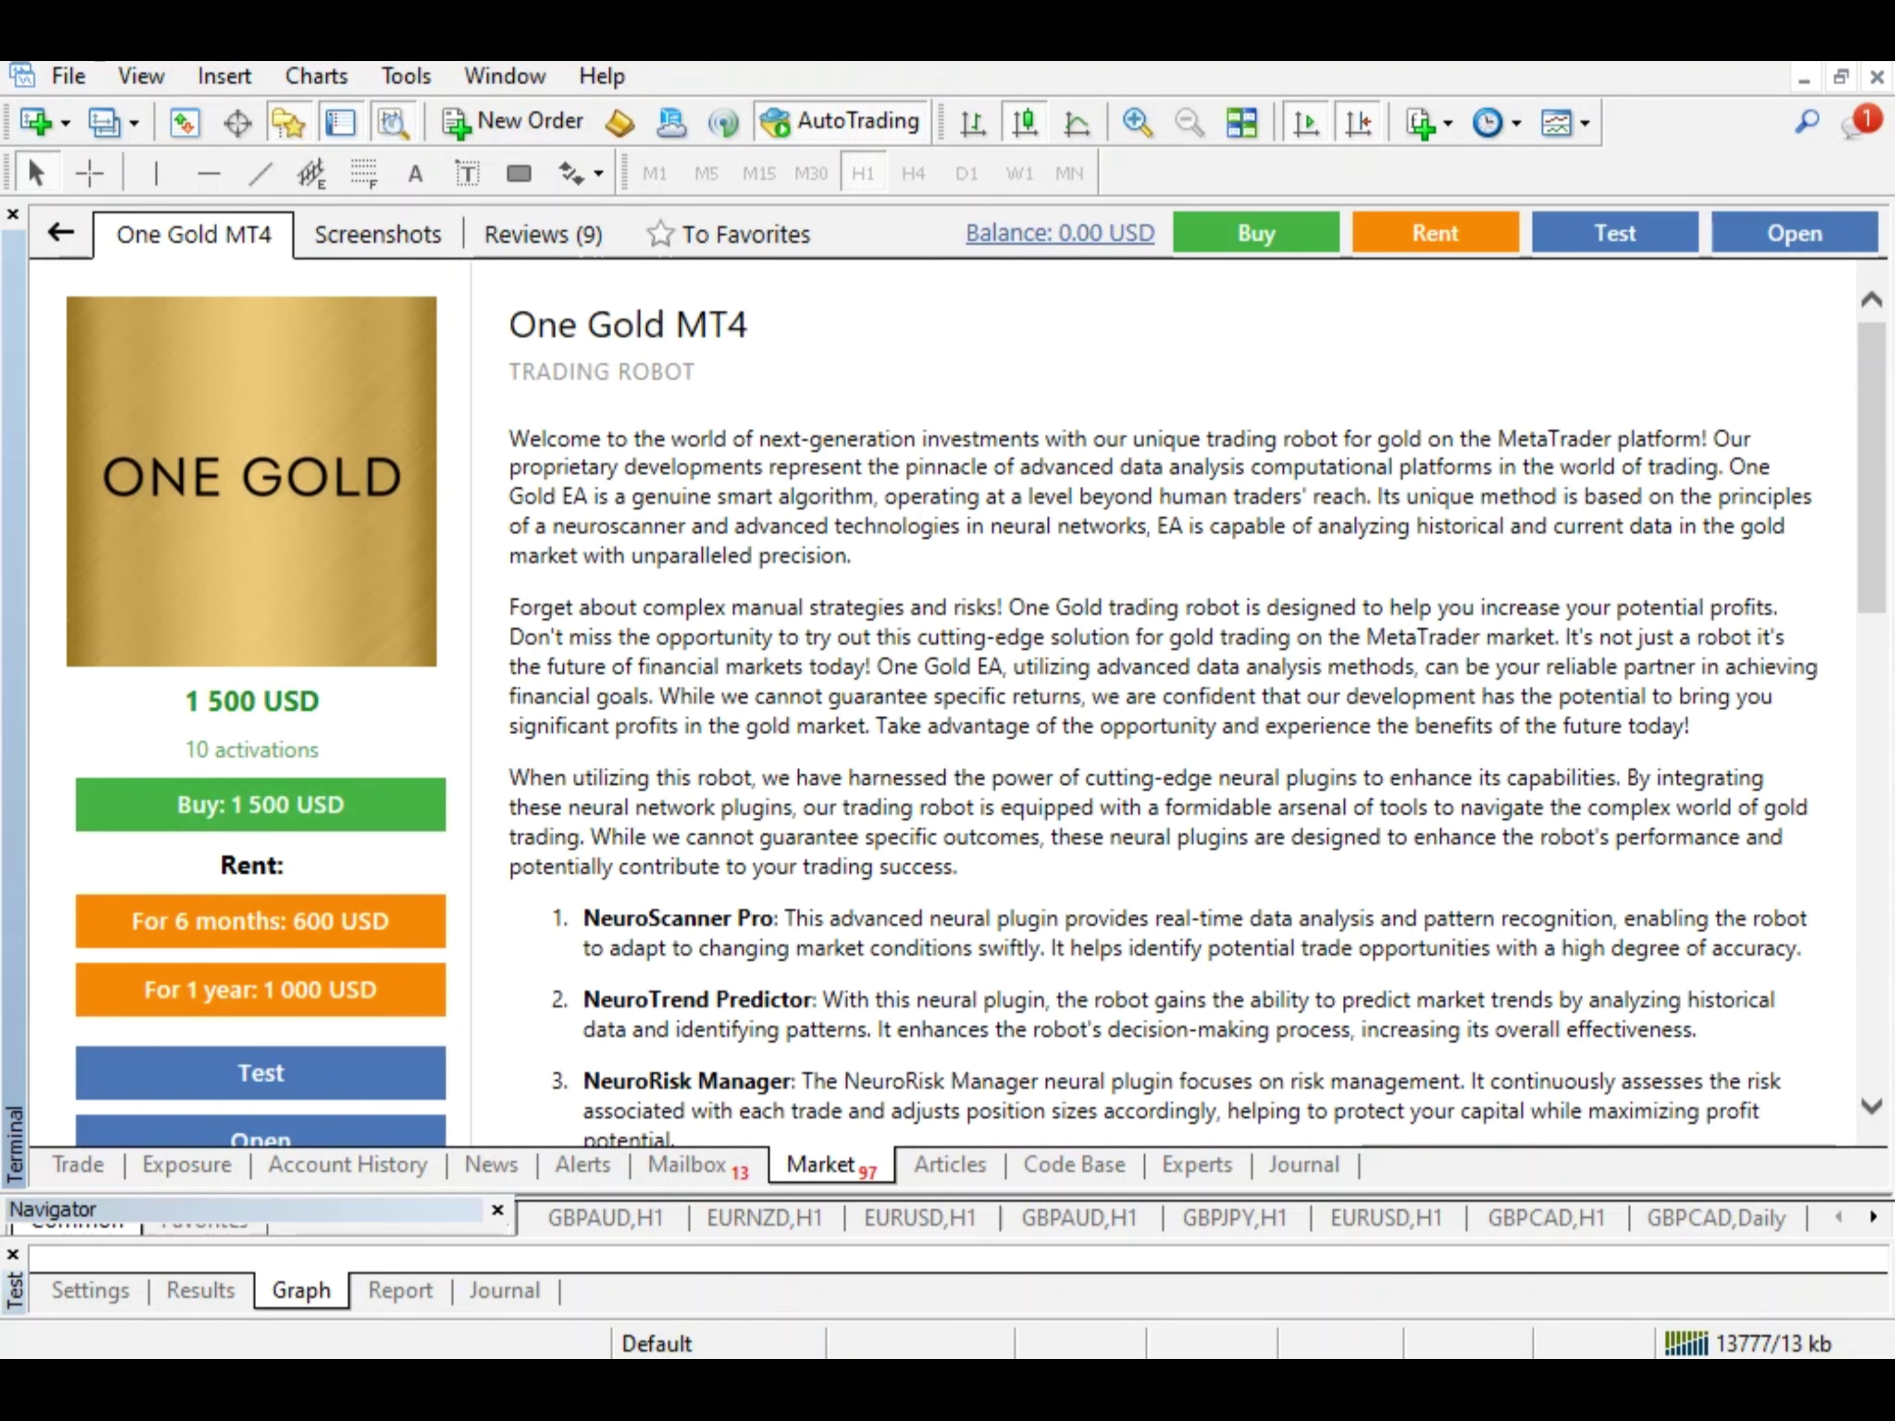
Open the One Gold MT4 screenshot gallery and browse the backtest report images.
click(378, 234)
scroll(945, 688, down, 10)
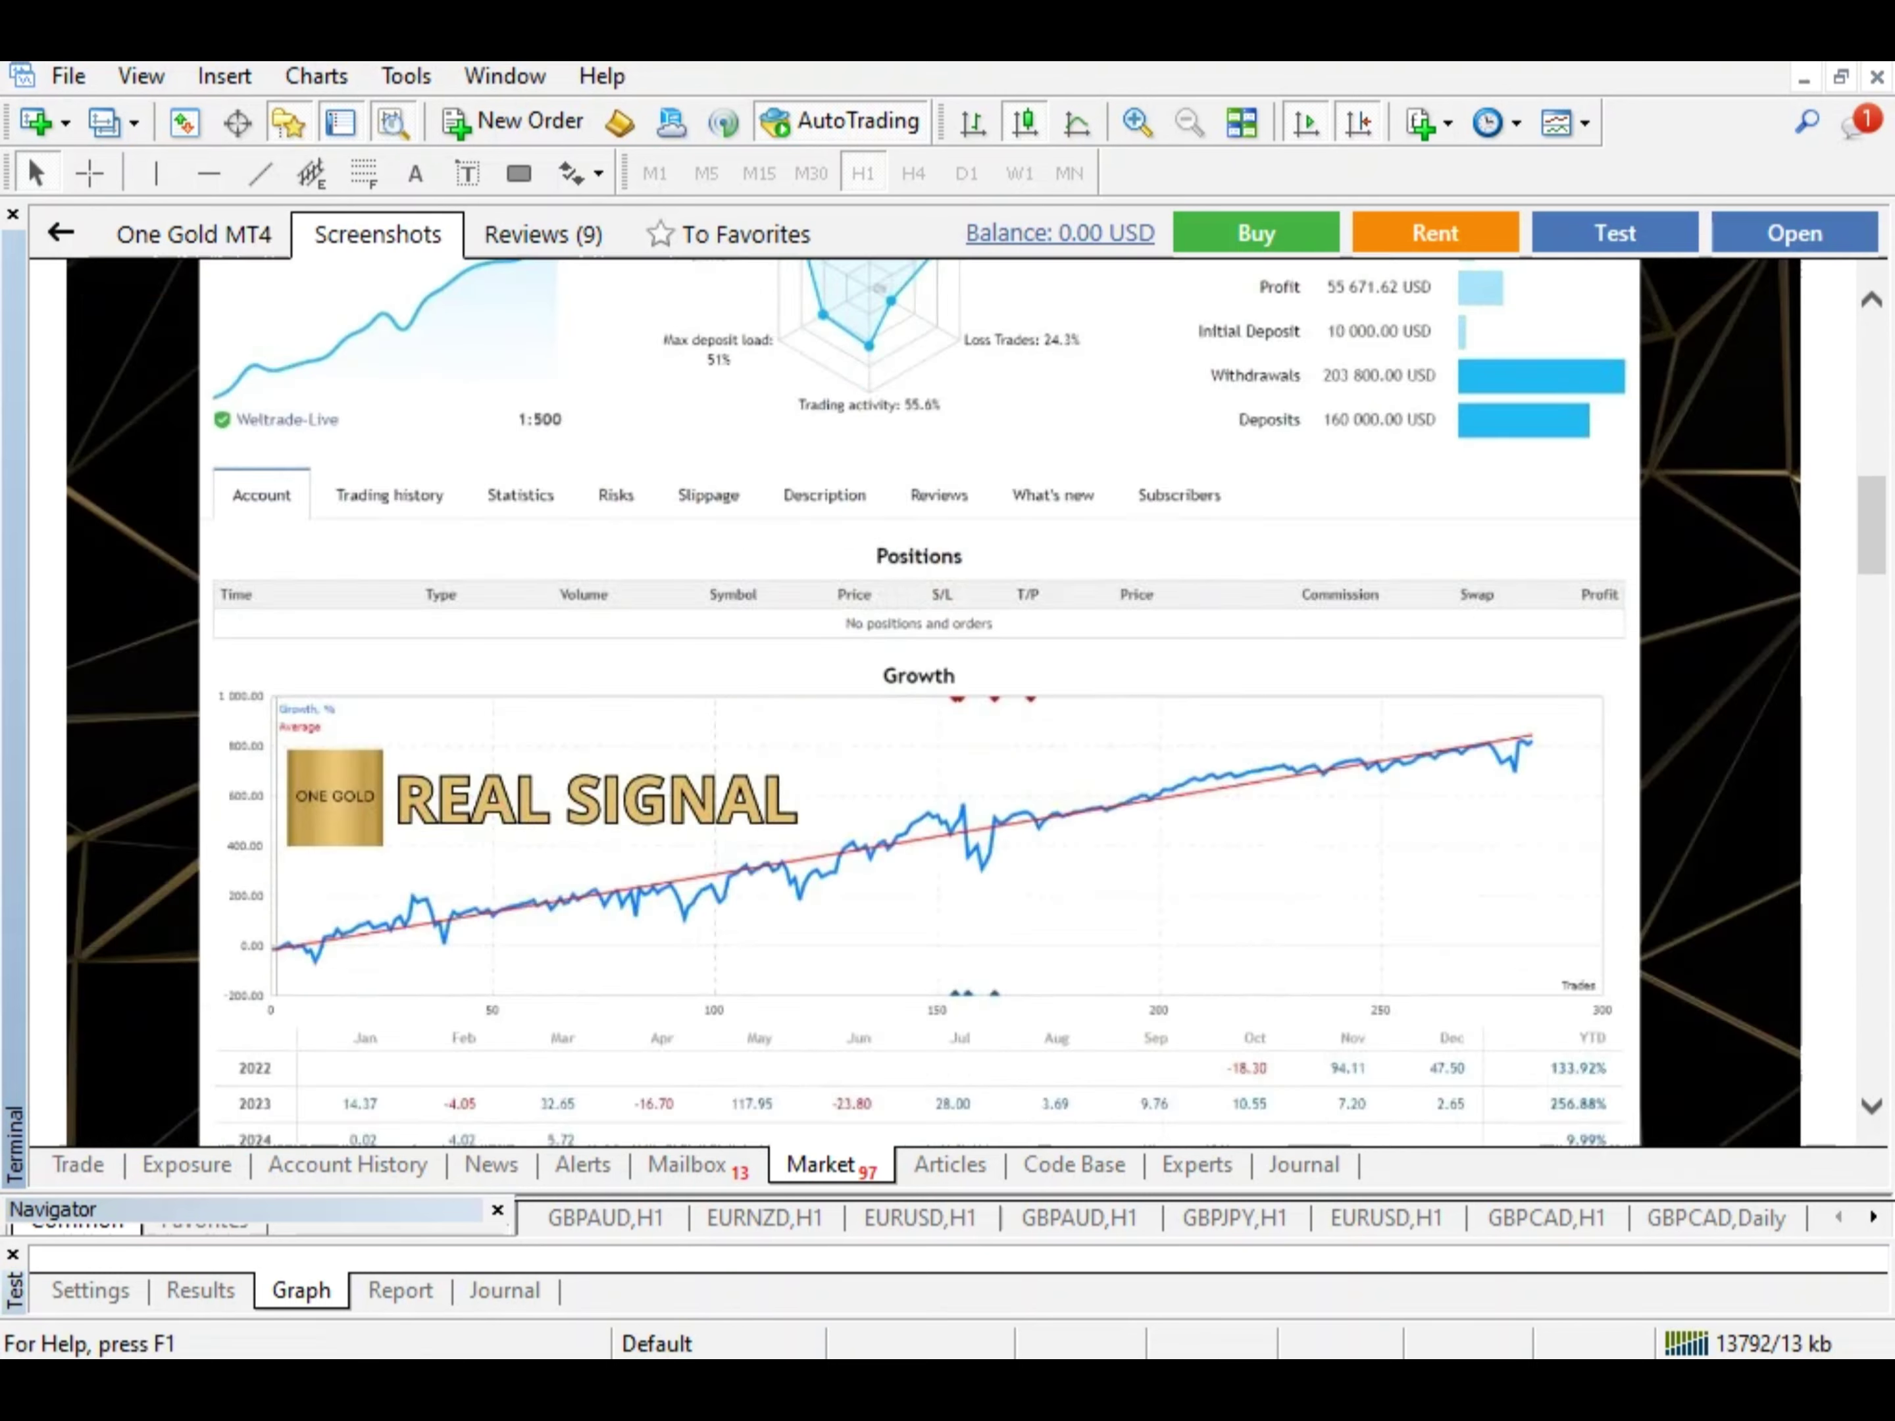
scroll(945, 688, down, 10)
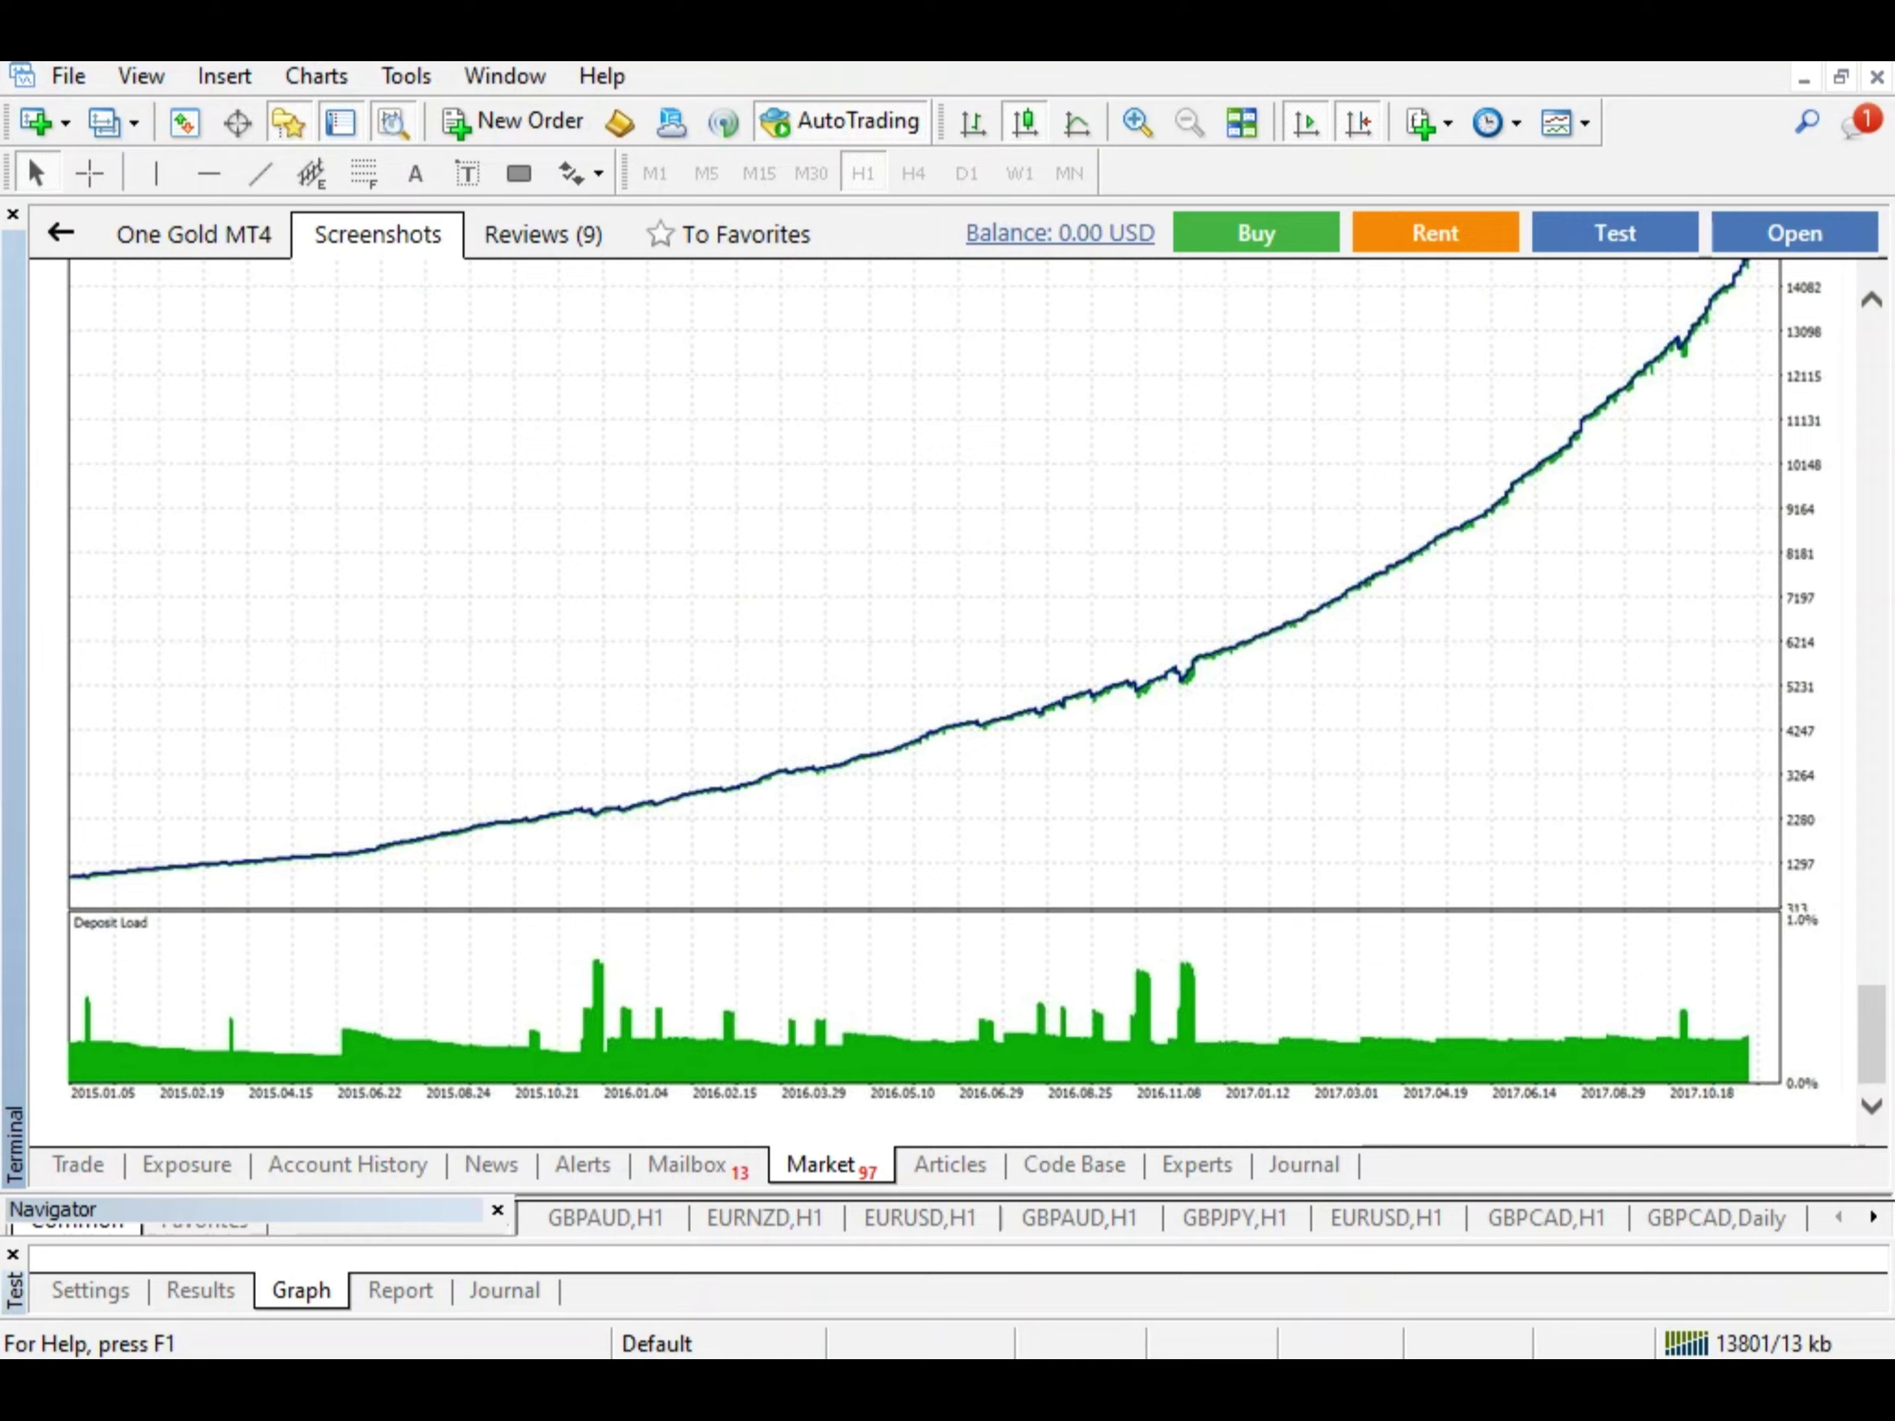
scroll(945, 688, up, 10)
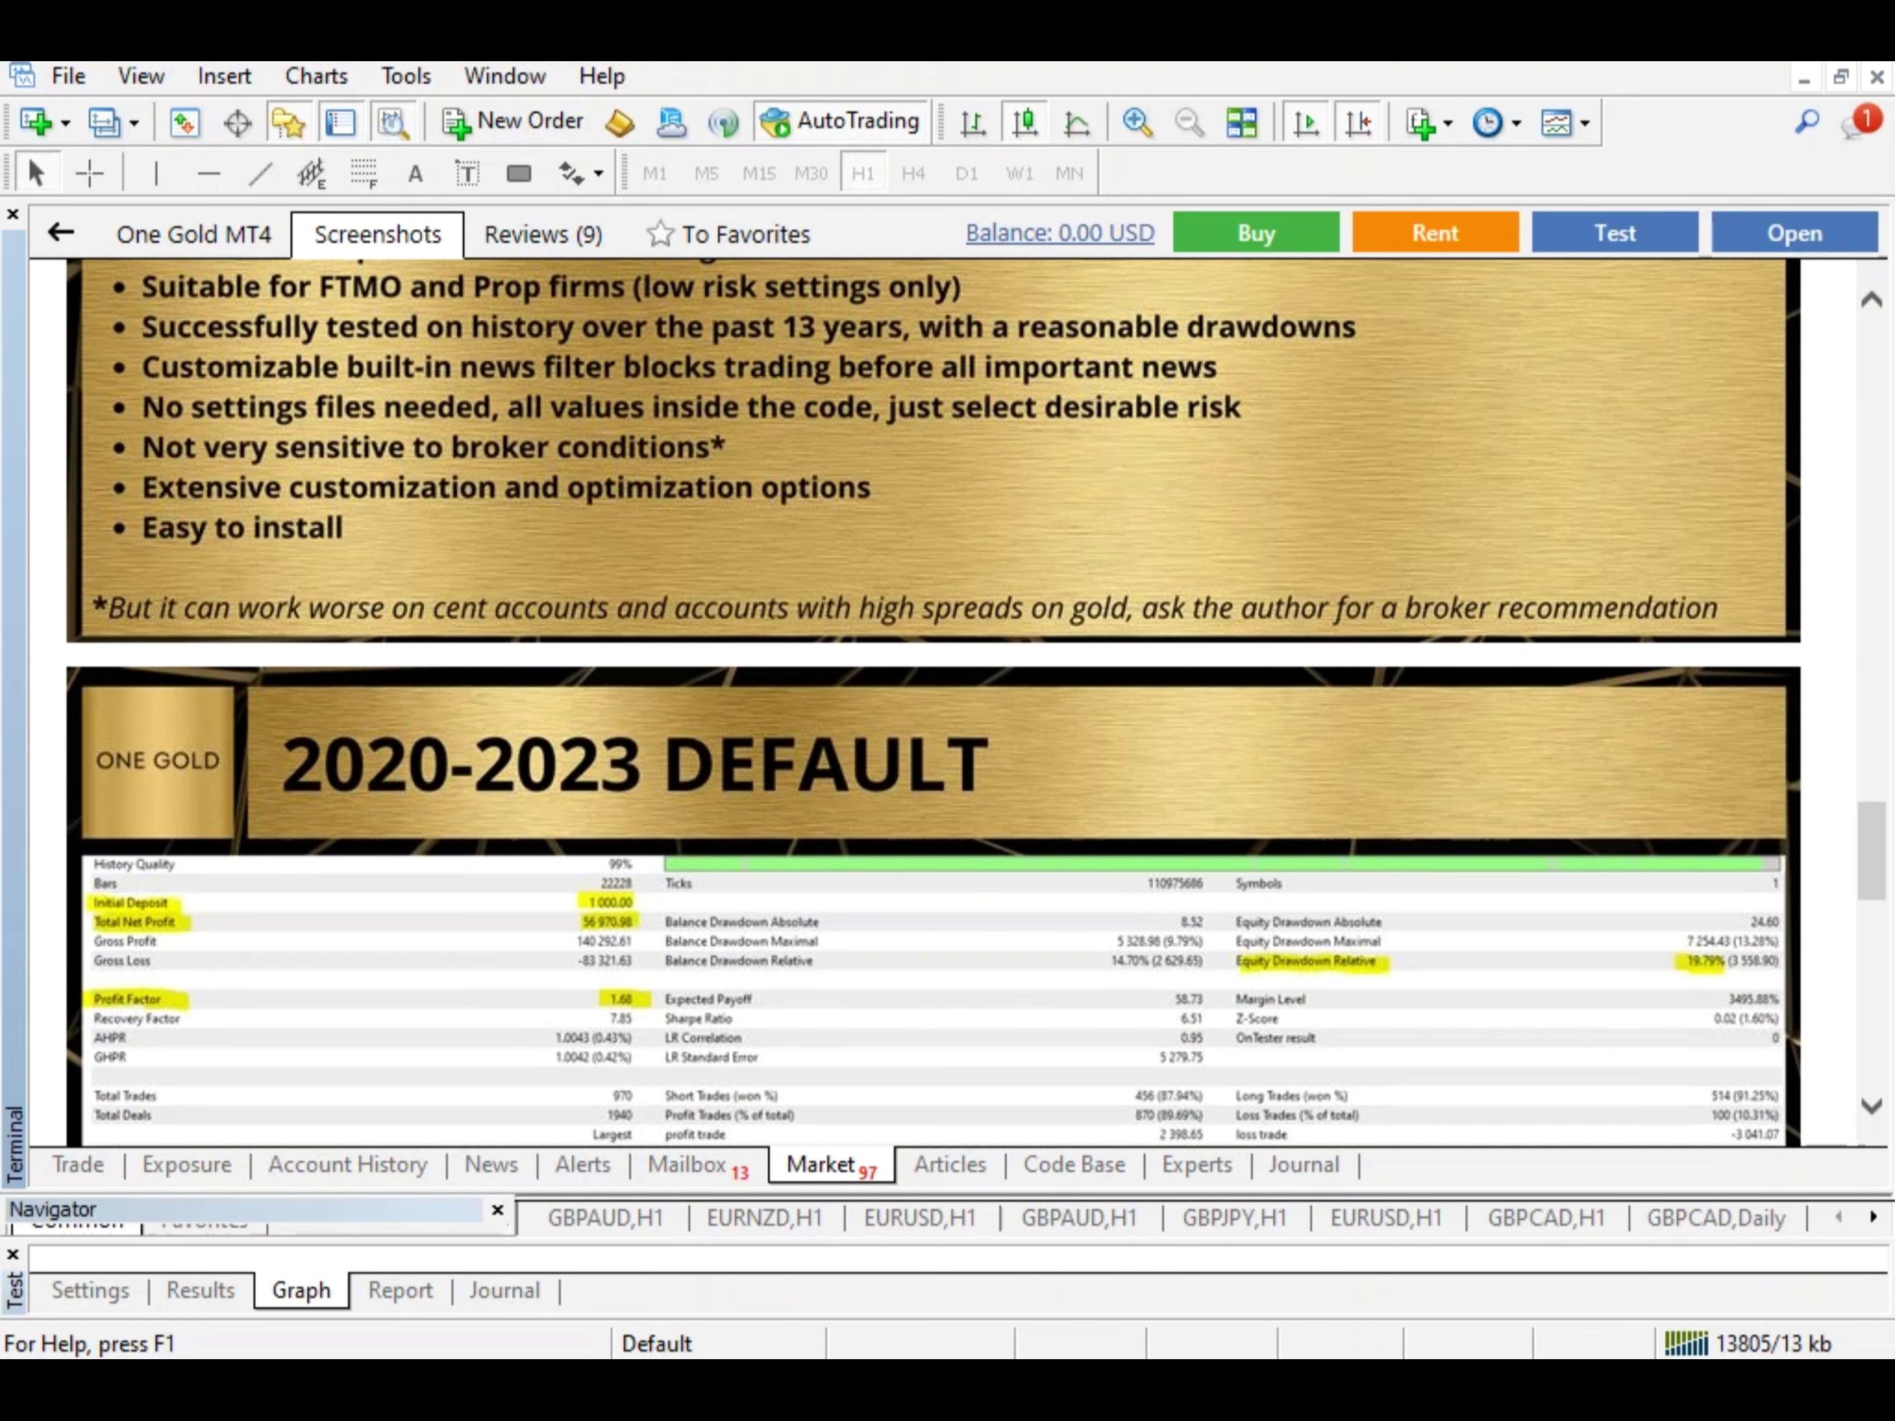
scroll(945, 689, down, 10)
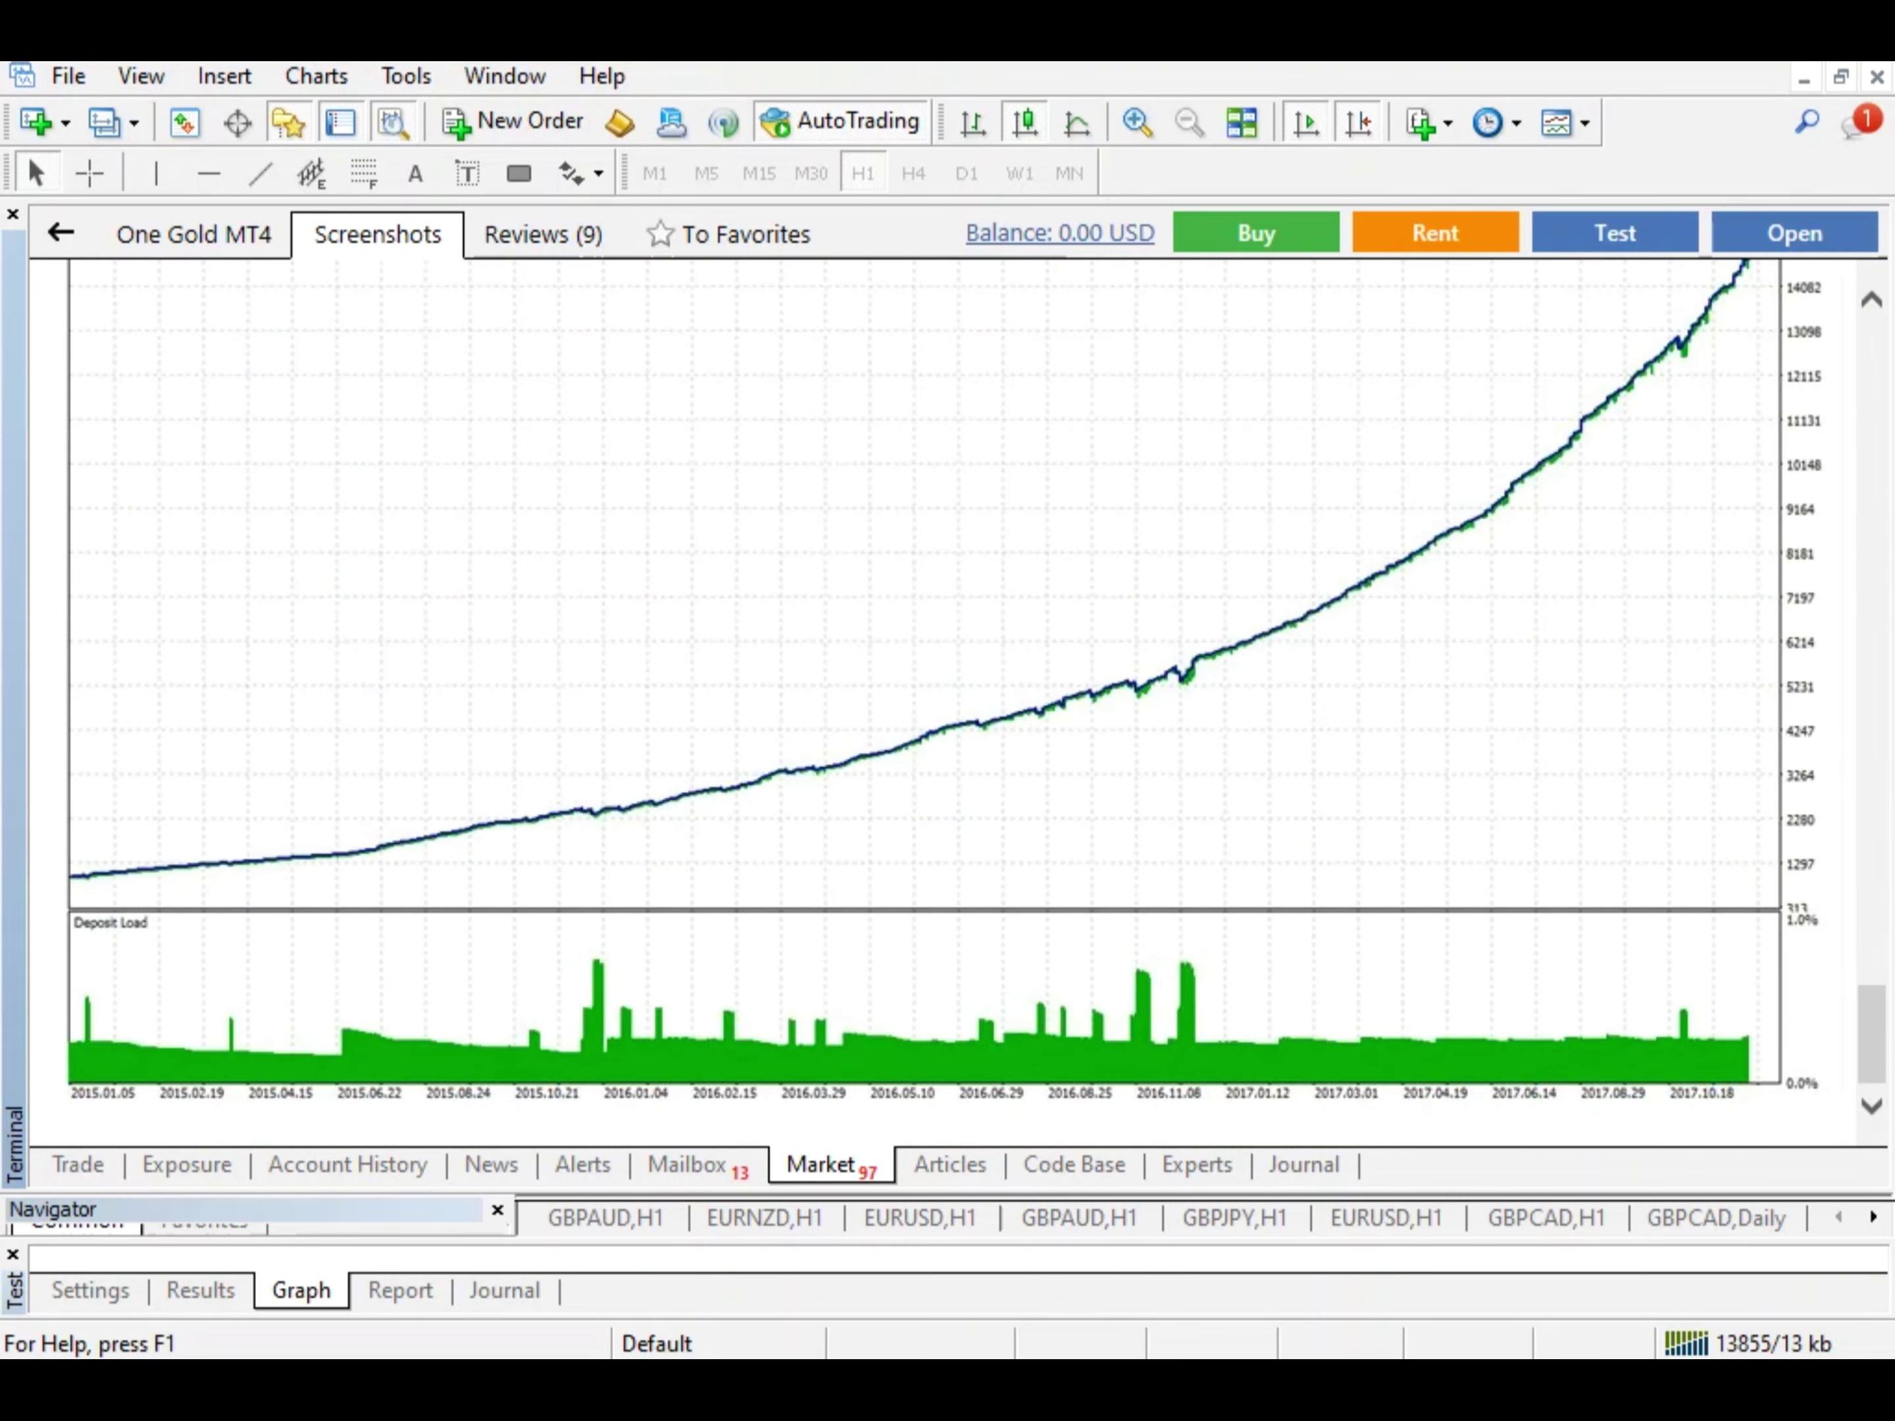
scroll(946, 689, up, 5)
scroll(945, 688, up, 5)
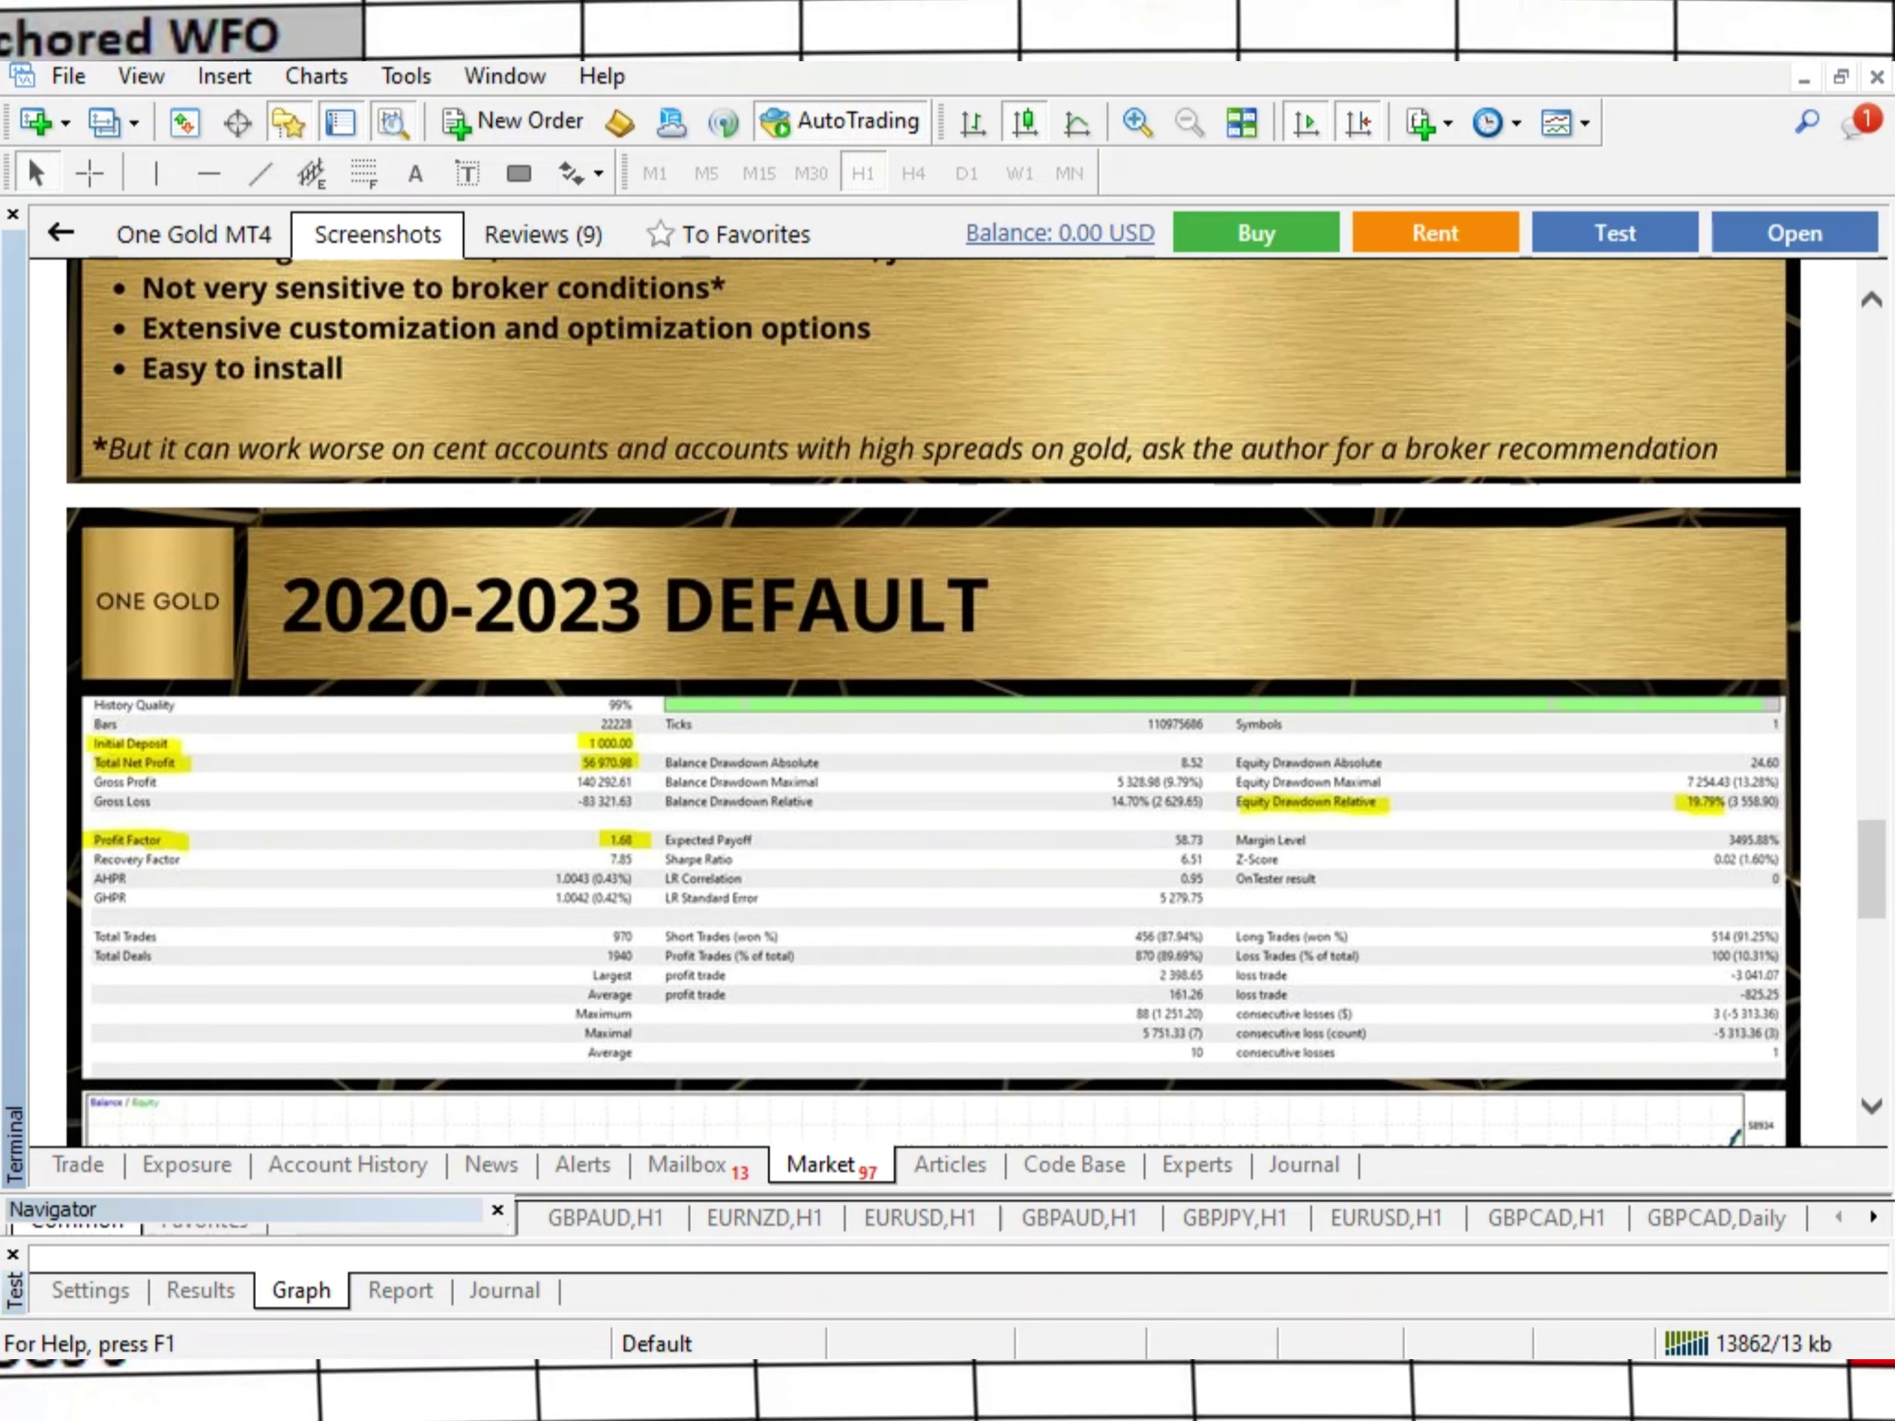
scroll(946, 689, down, 5)
scroll(945, 689, up, 3)
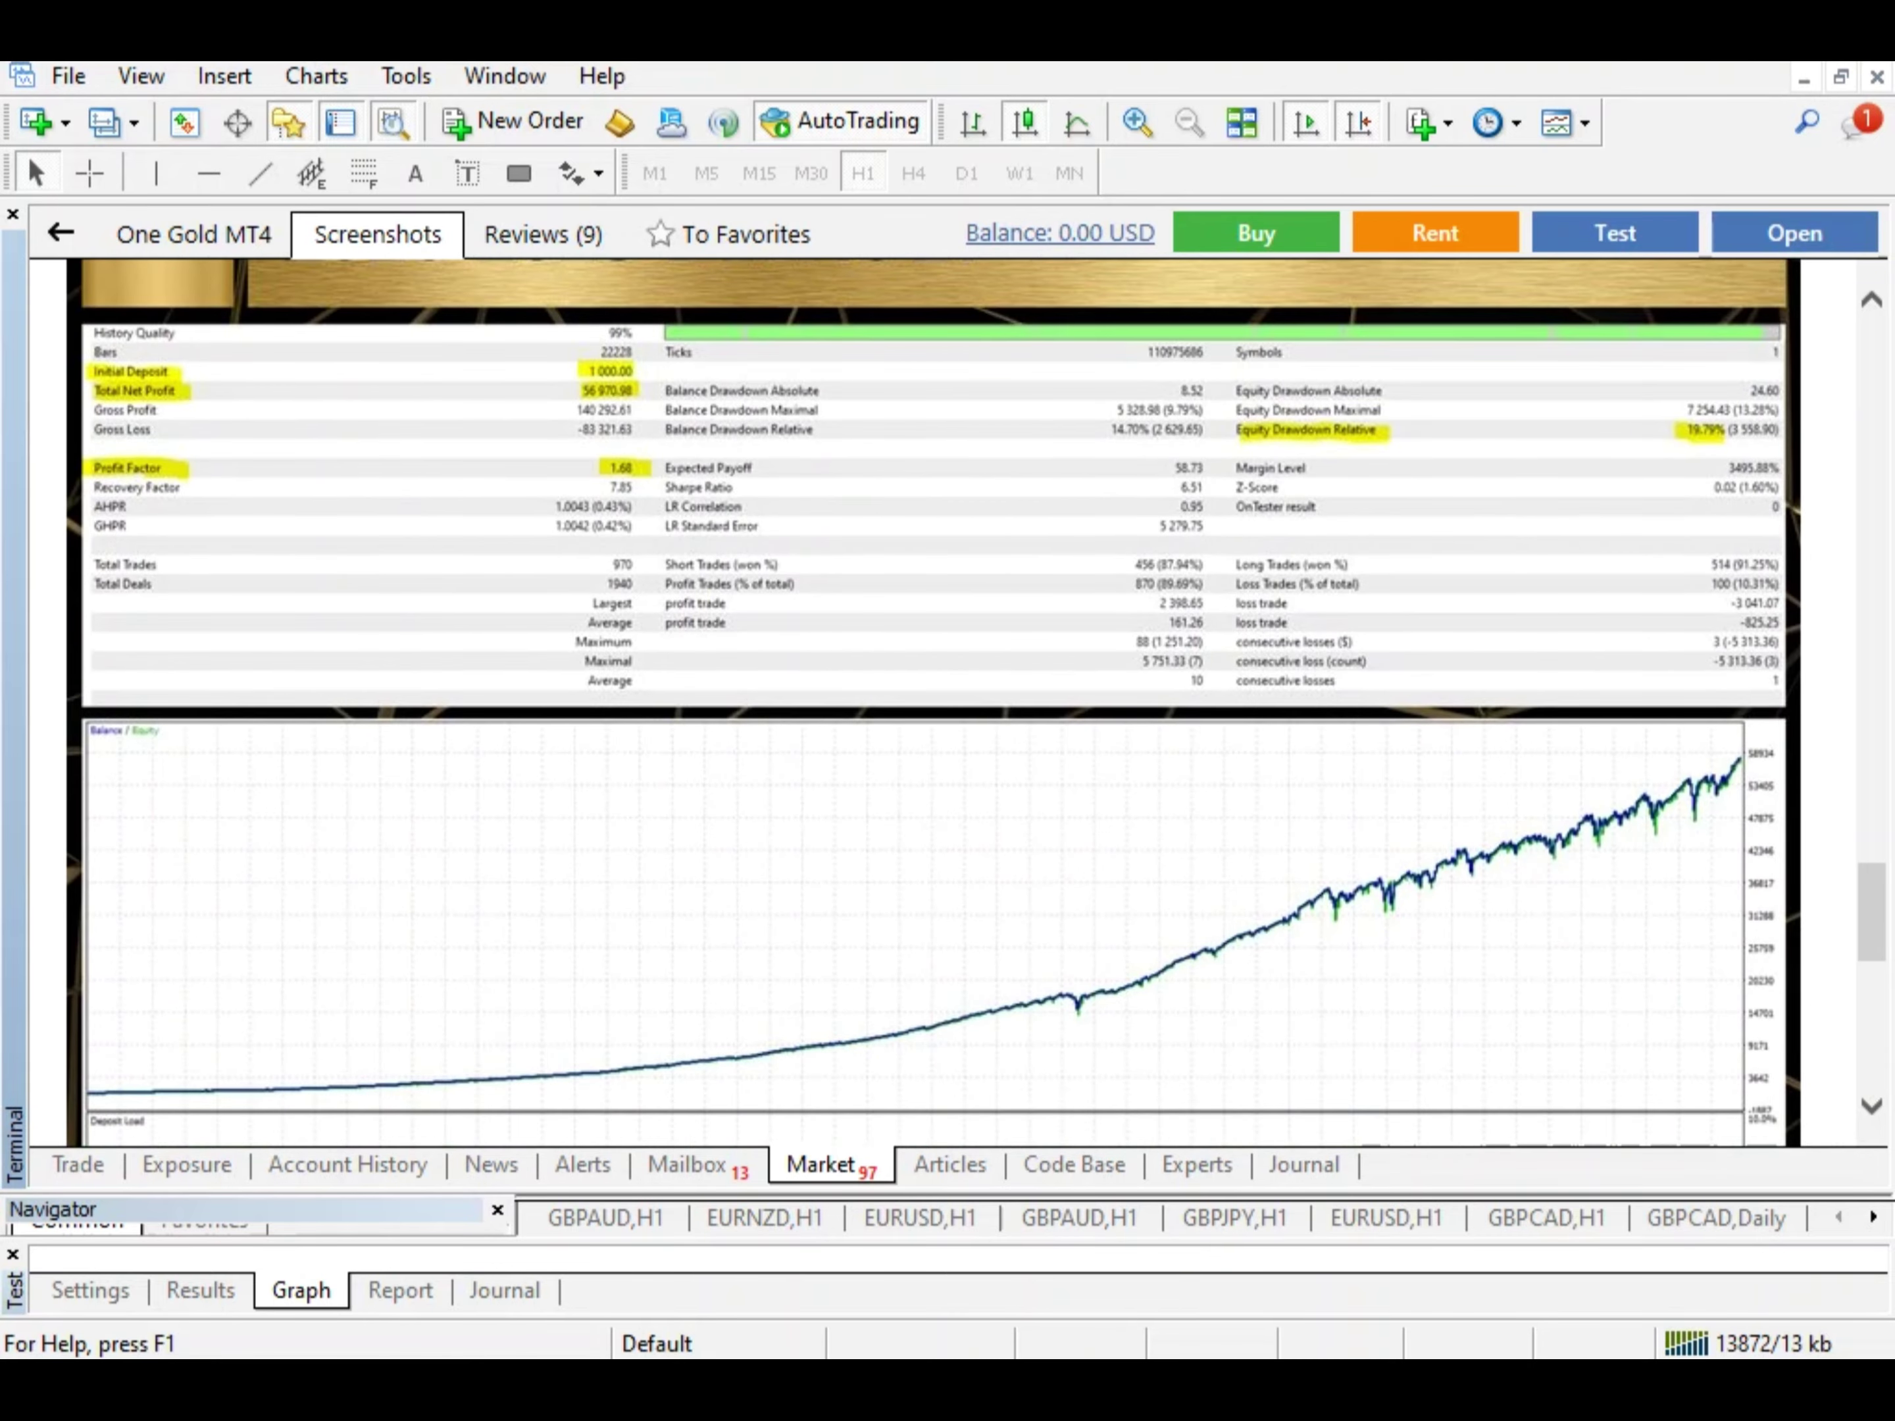
scroll(946, 688, up, 10)
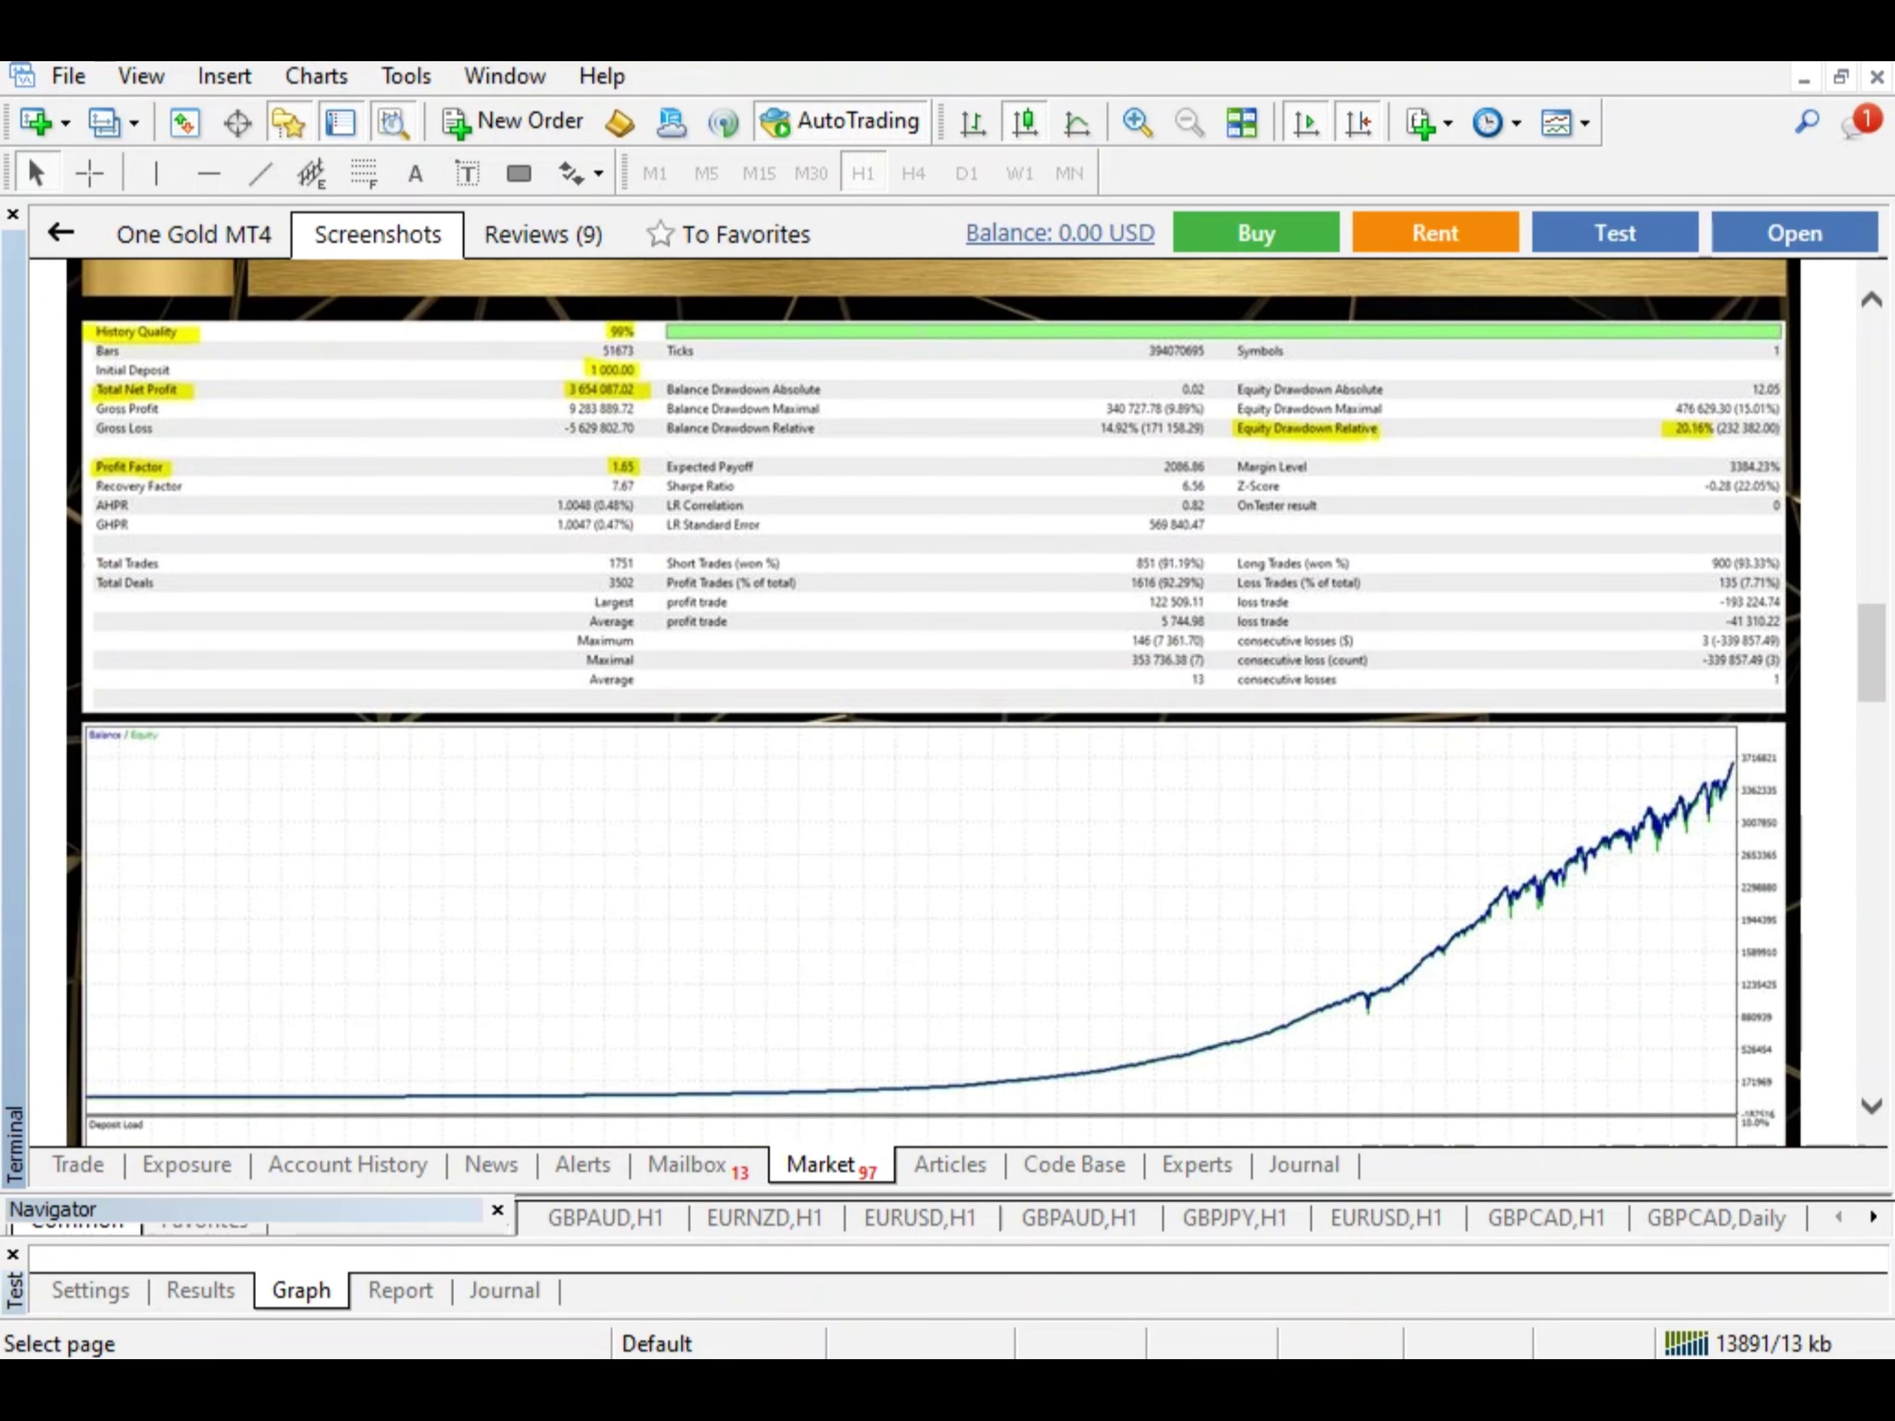
Scroll through the real-signal growth chart, balance/equity curves and the Telegram banner.
scroll(934, 702, up, 10)
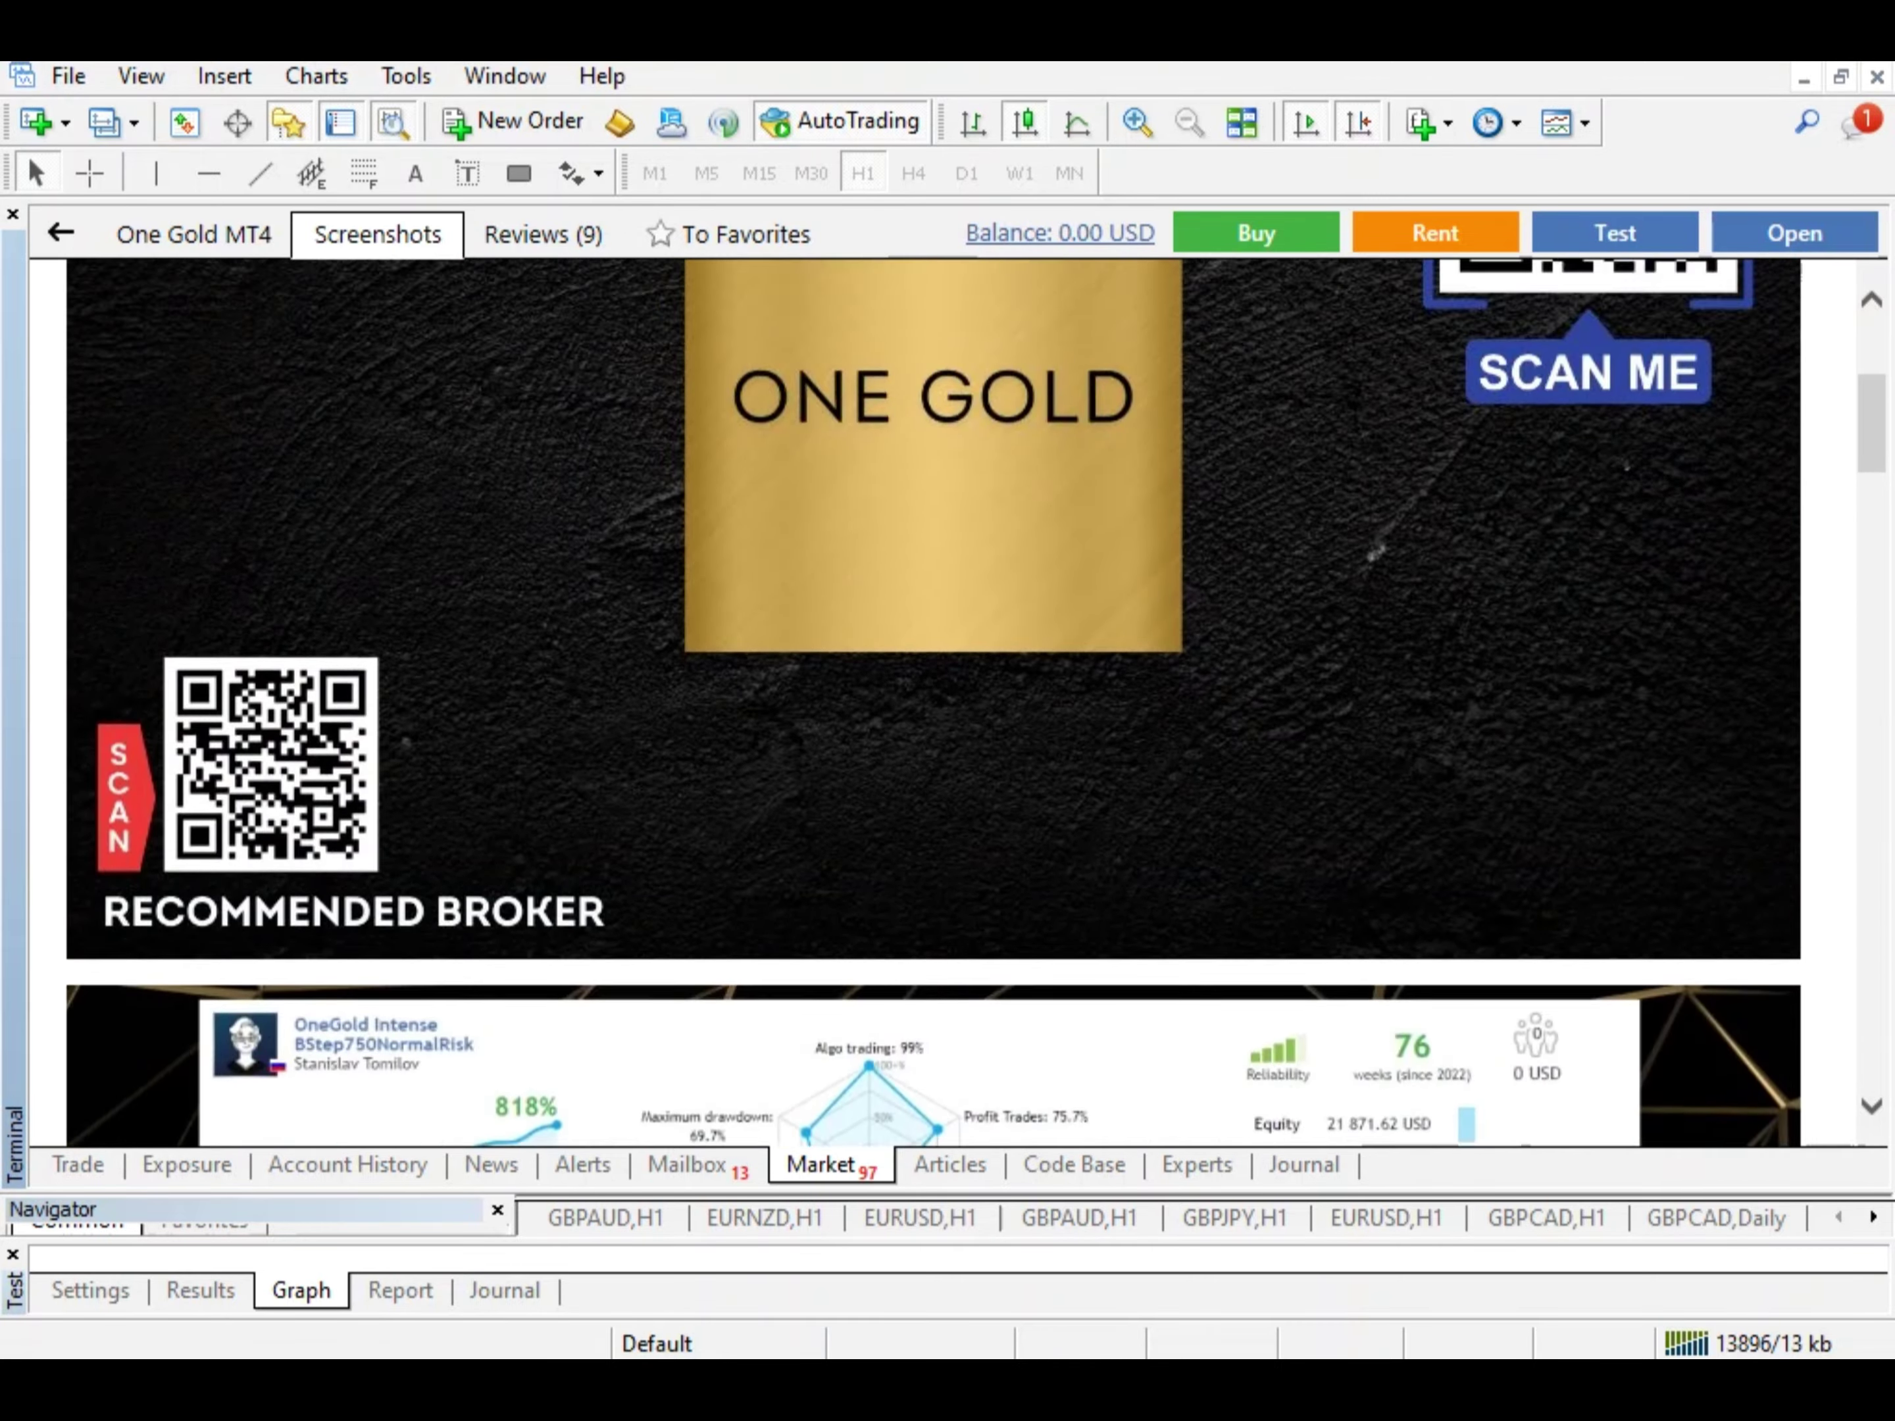
scroll(934, 701, down, 15)
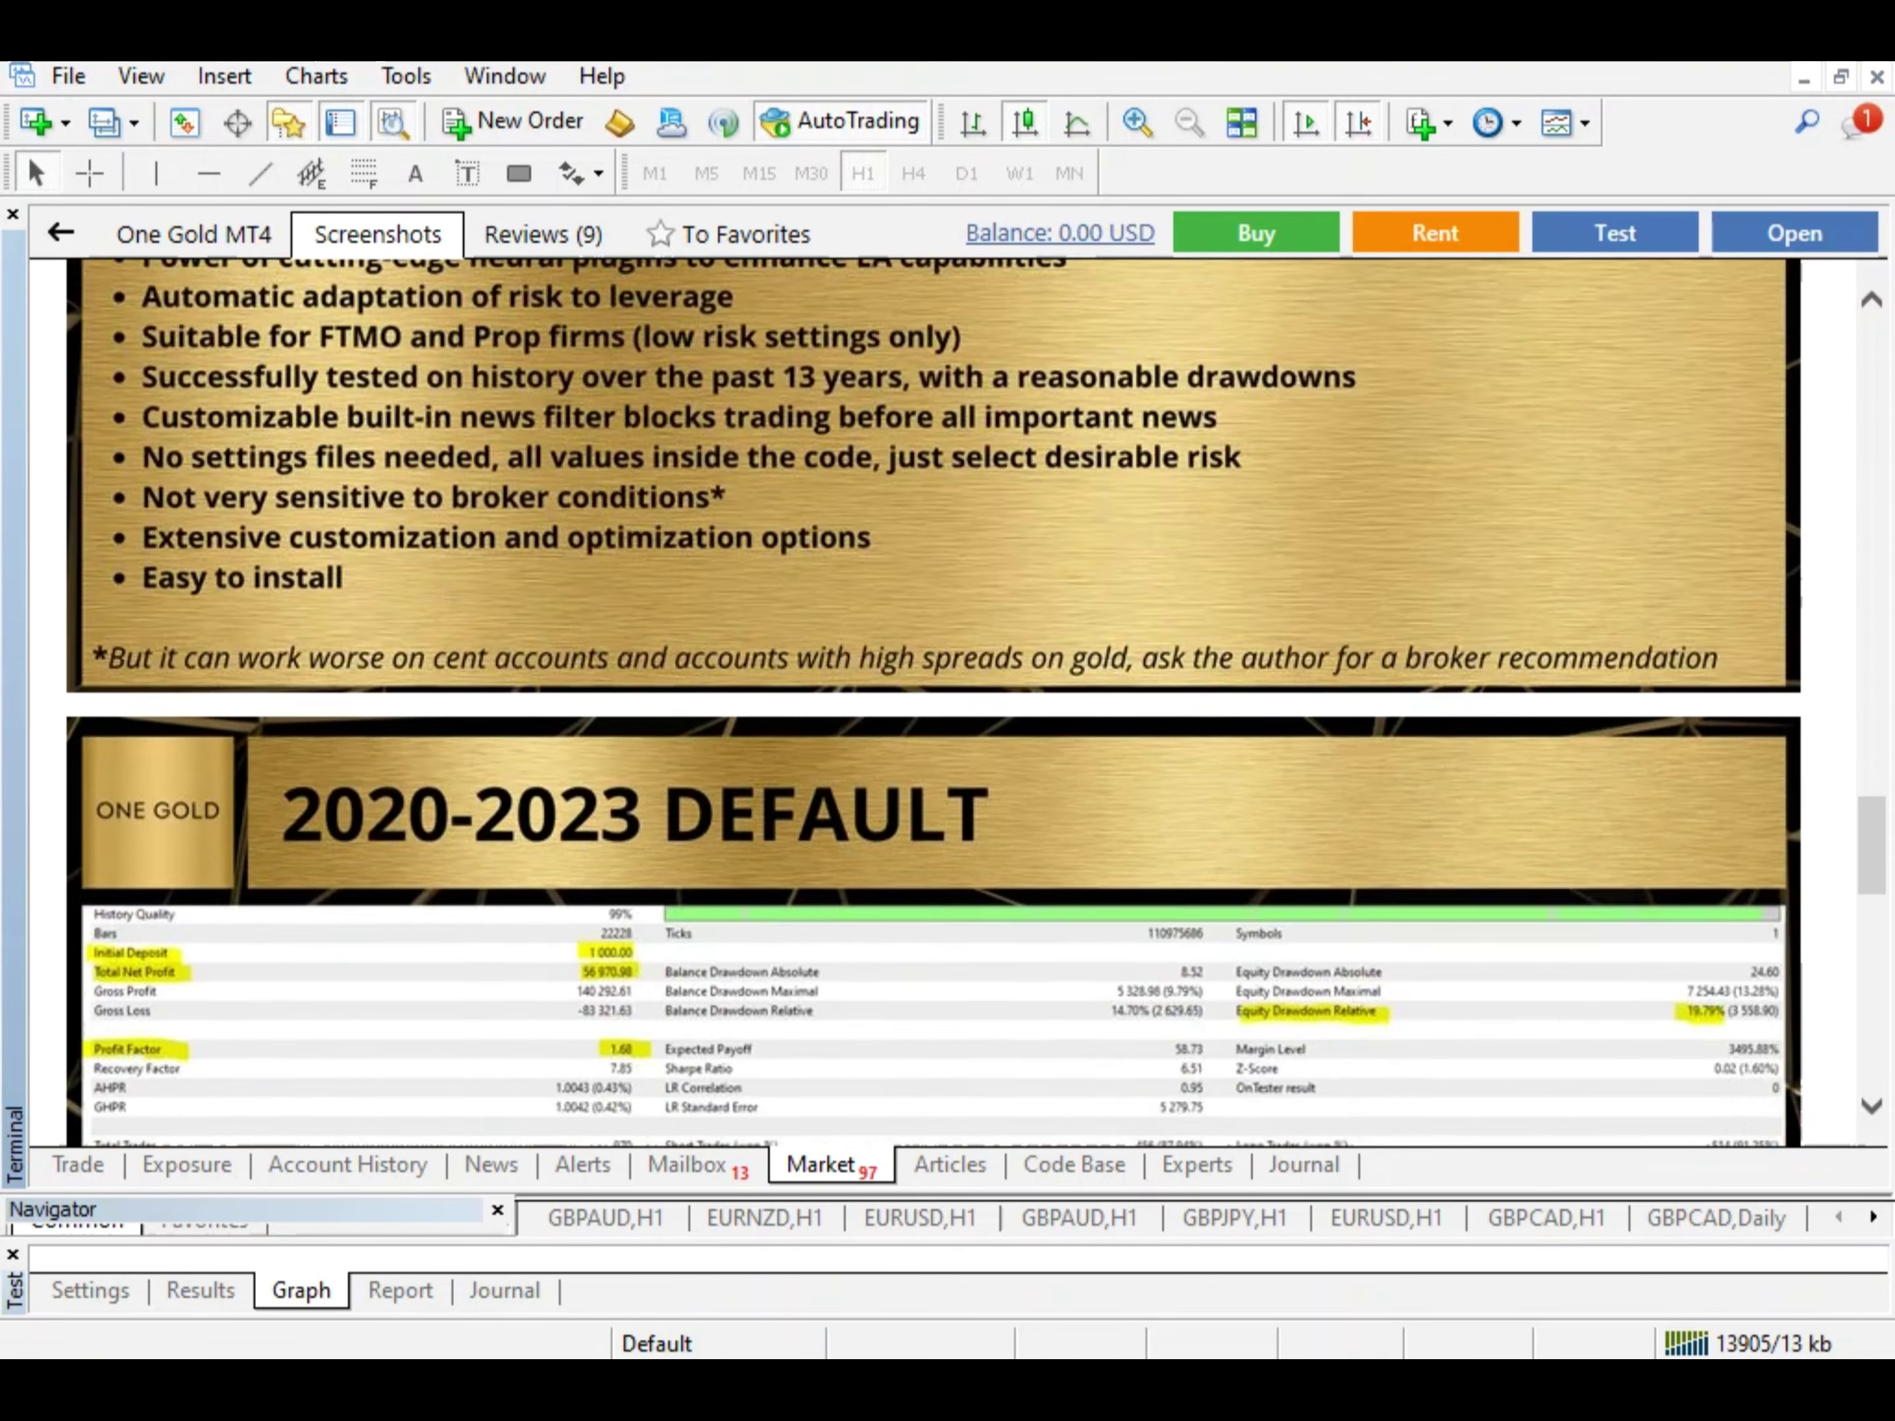
scroll(933, 701, down, 5)
scroll(934, 701, up, 4)
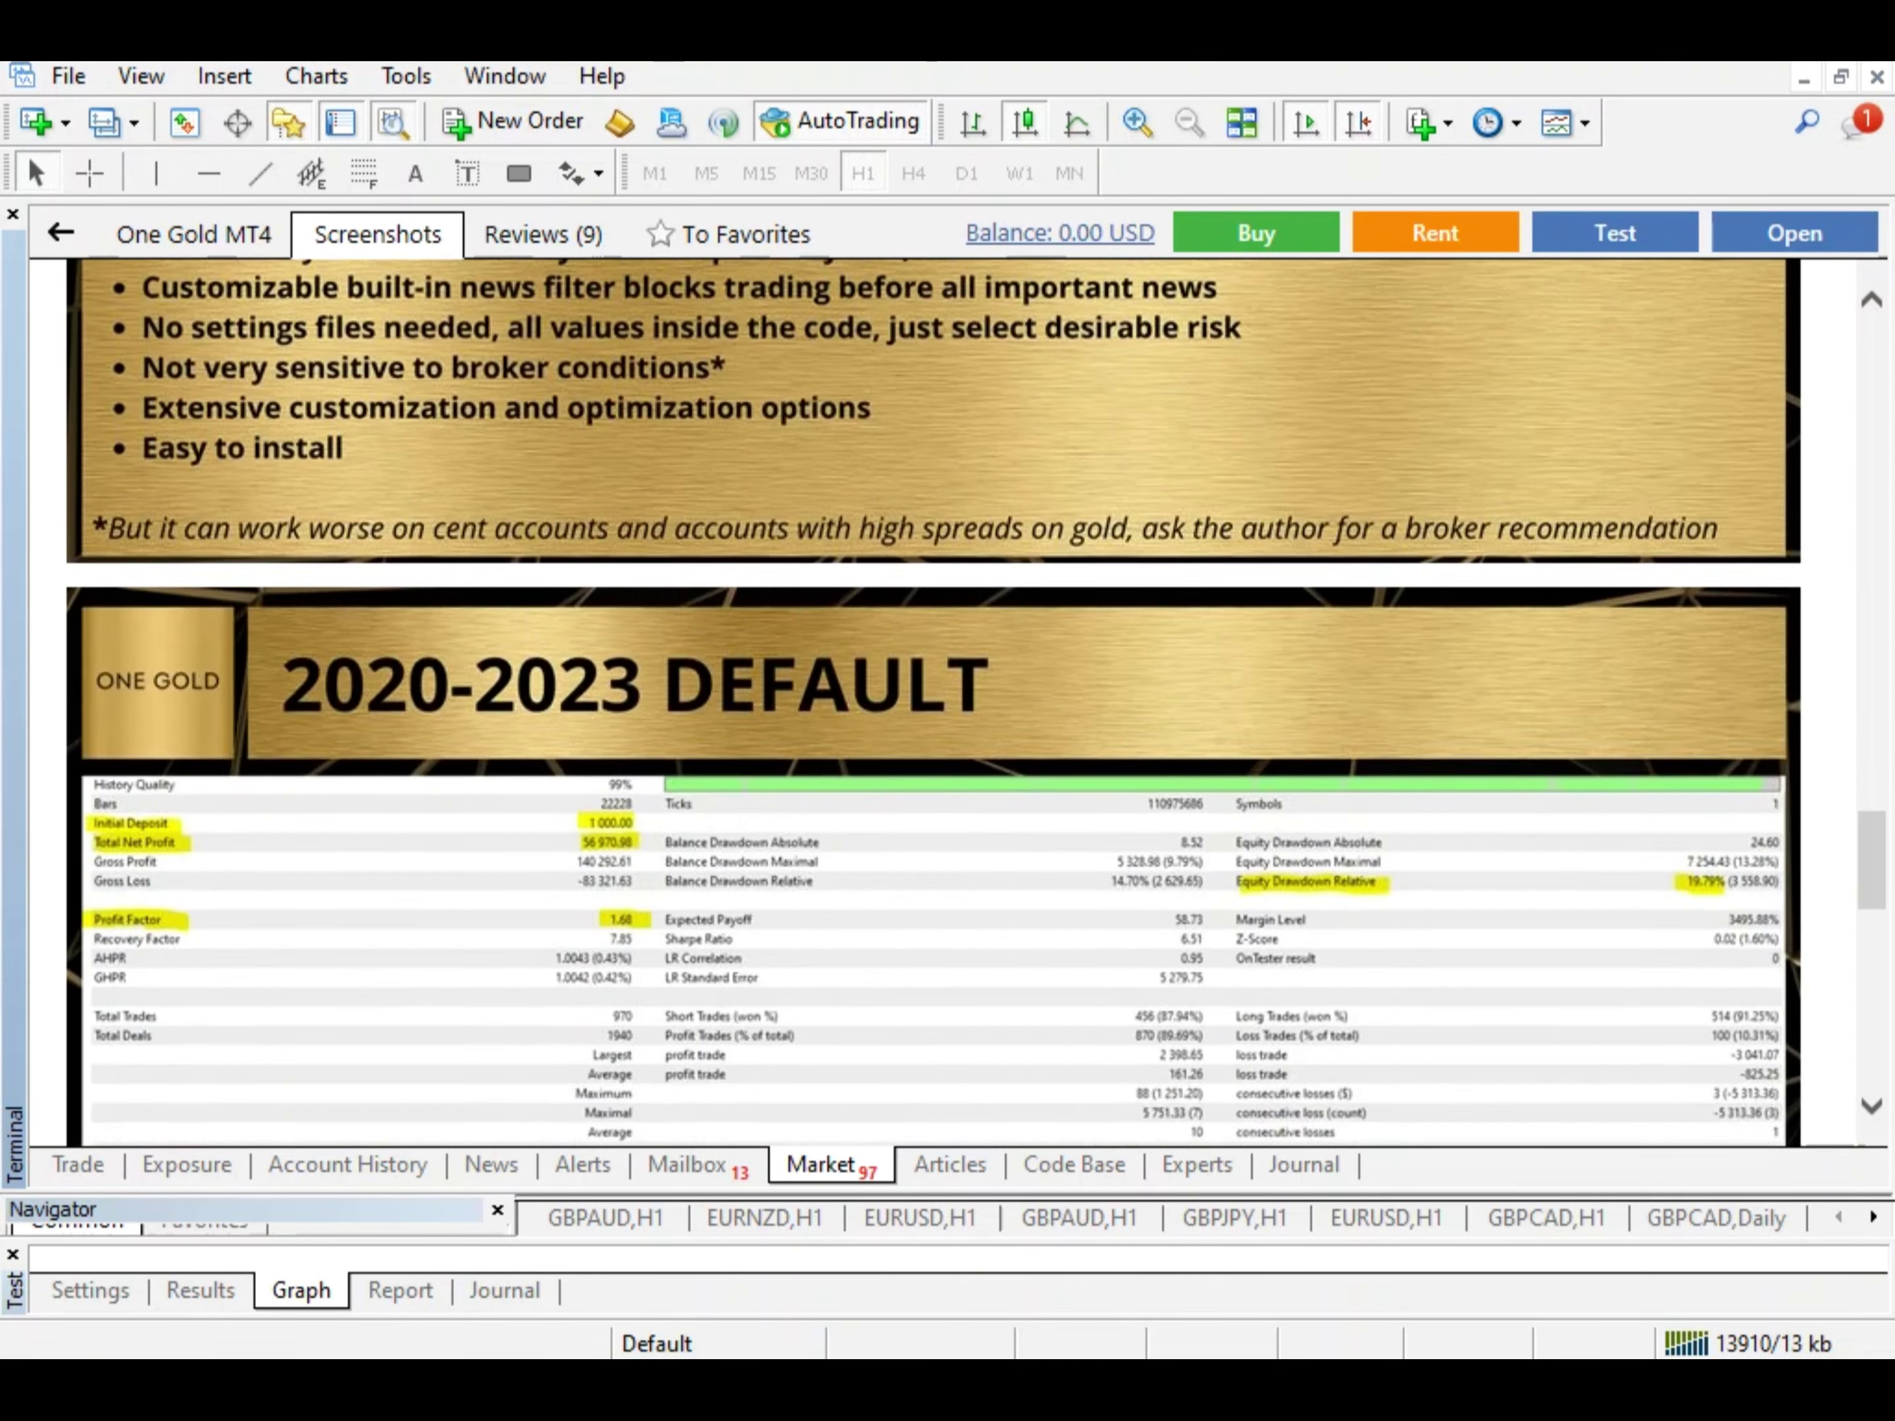
scroll(934, 702, up, 2)
scroll(934, 702, down, 8)
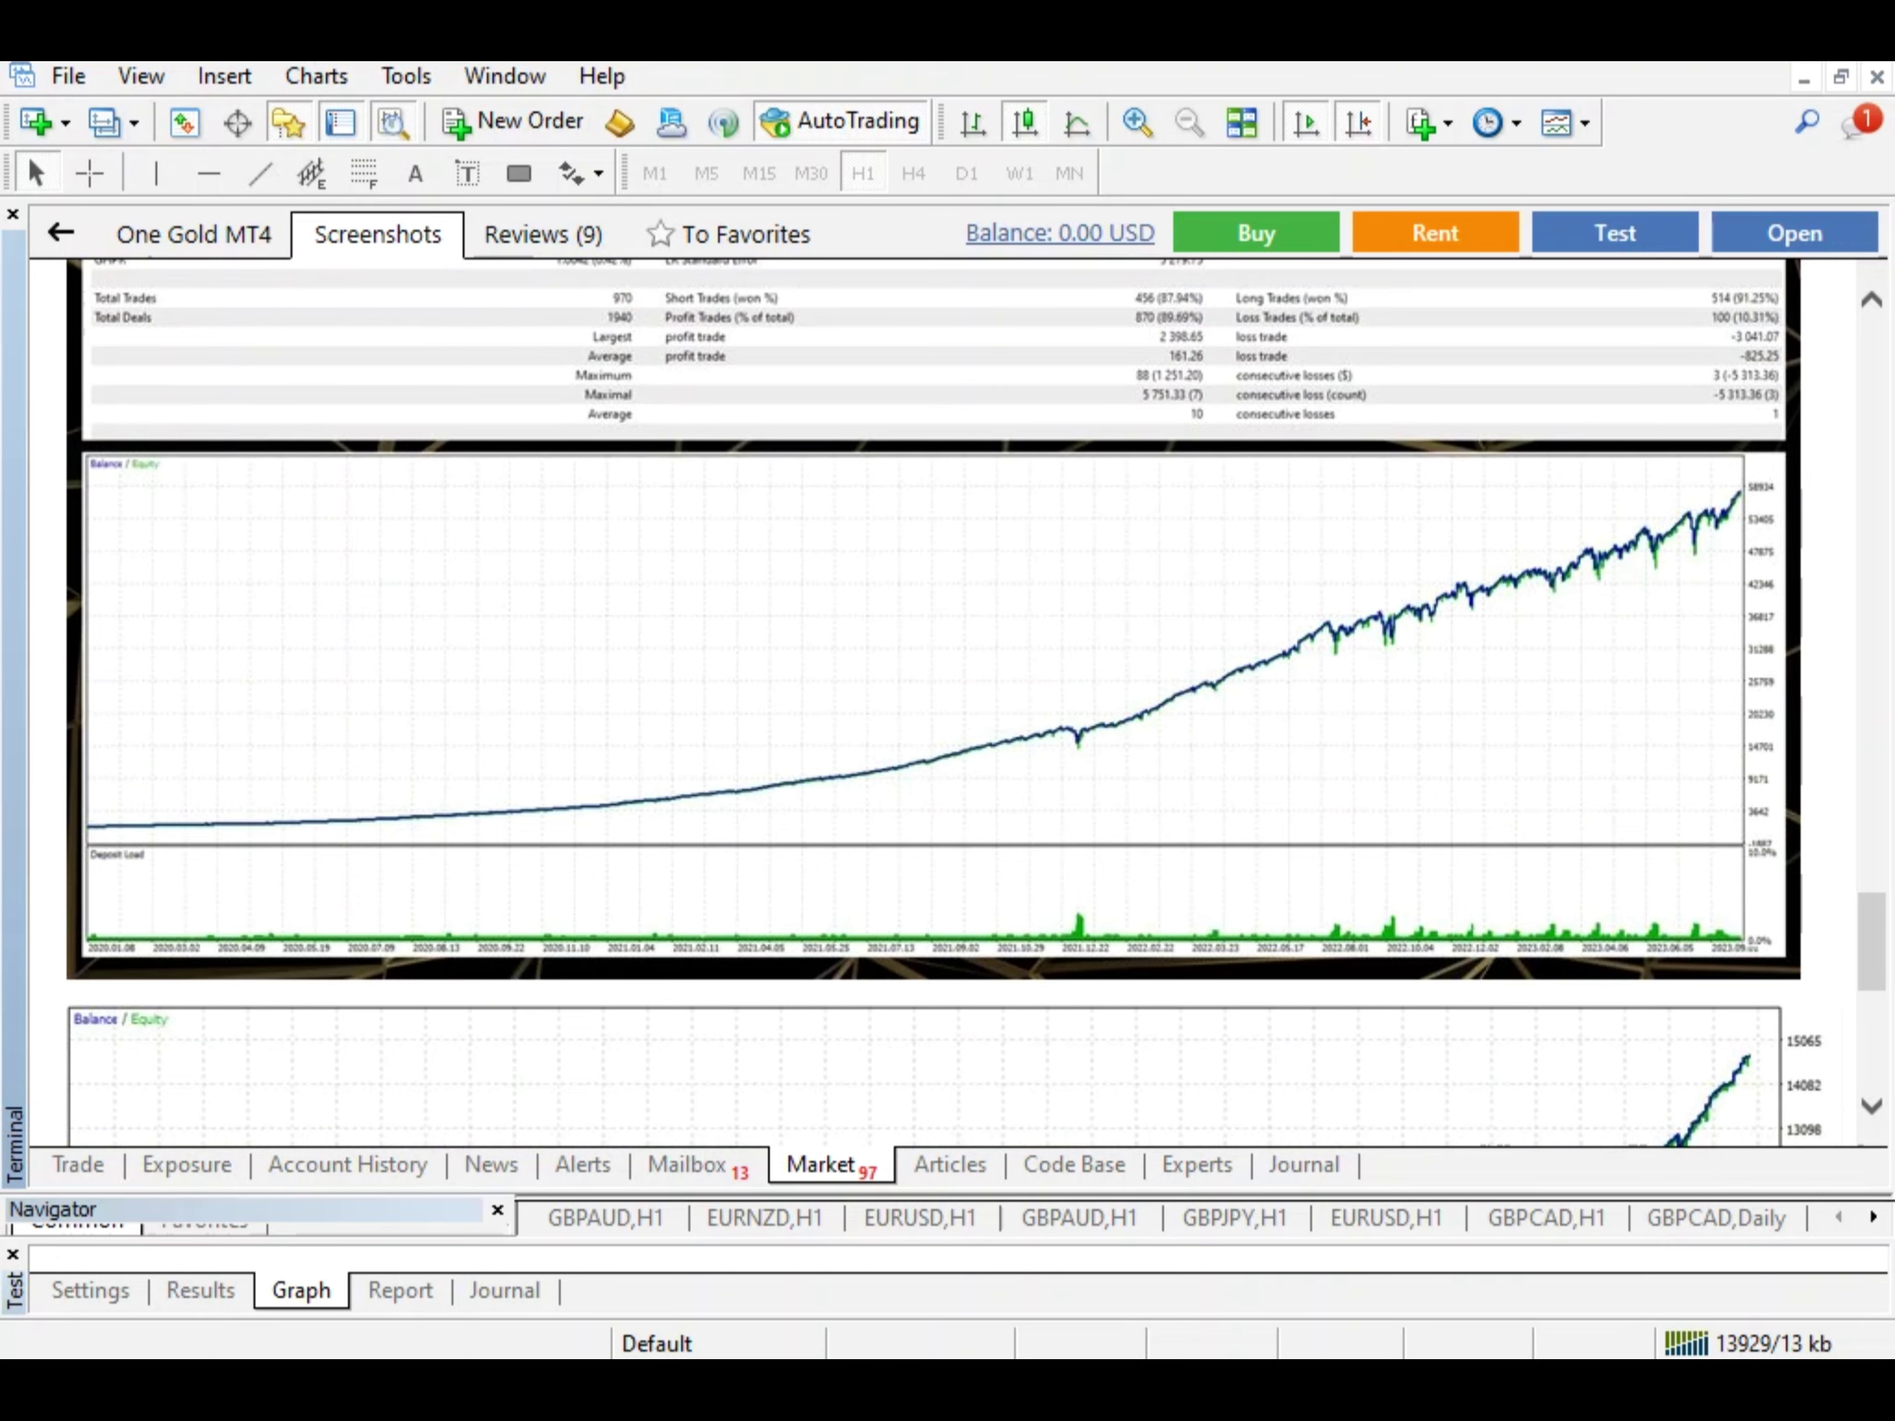
scroll(933, 701, up, 12)
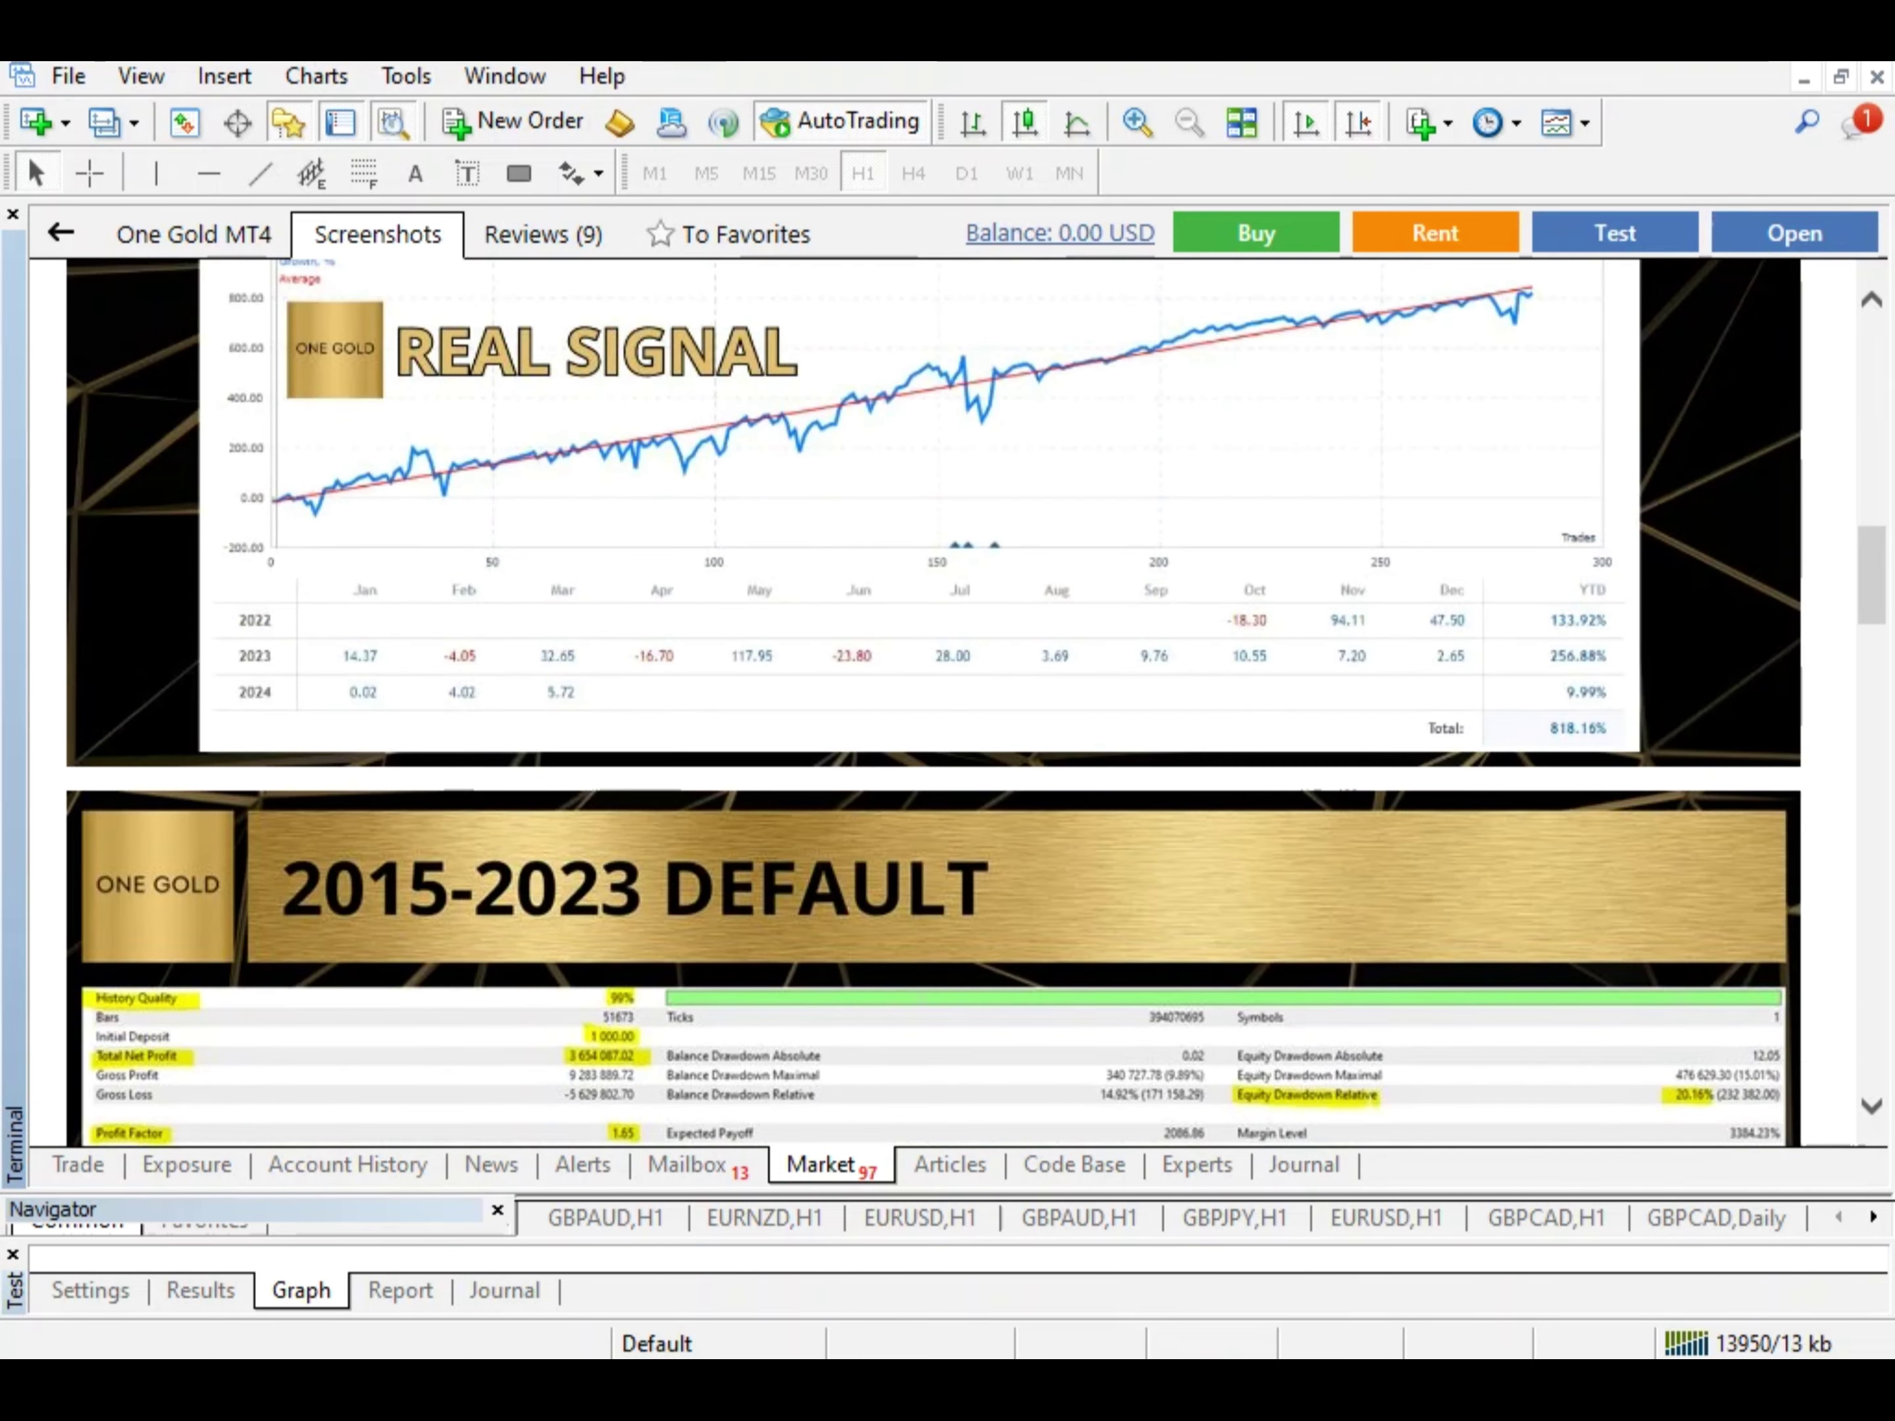
scroll(934, 701, up, 12)
scroll(933, 701, down, 8)
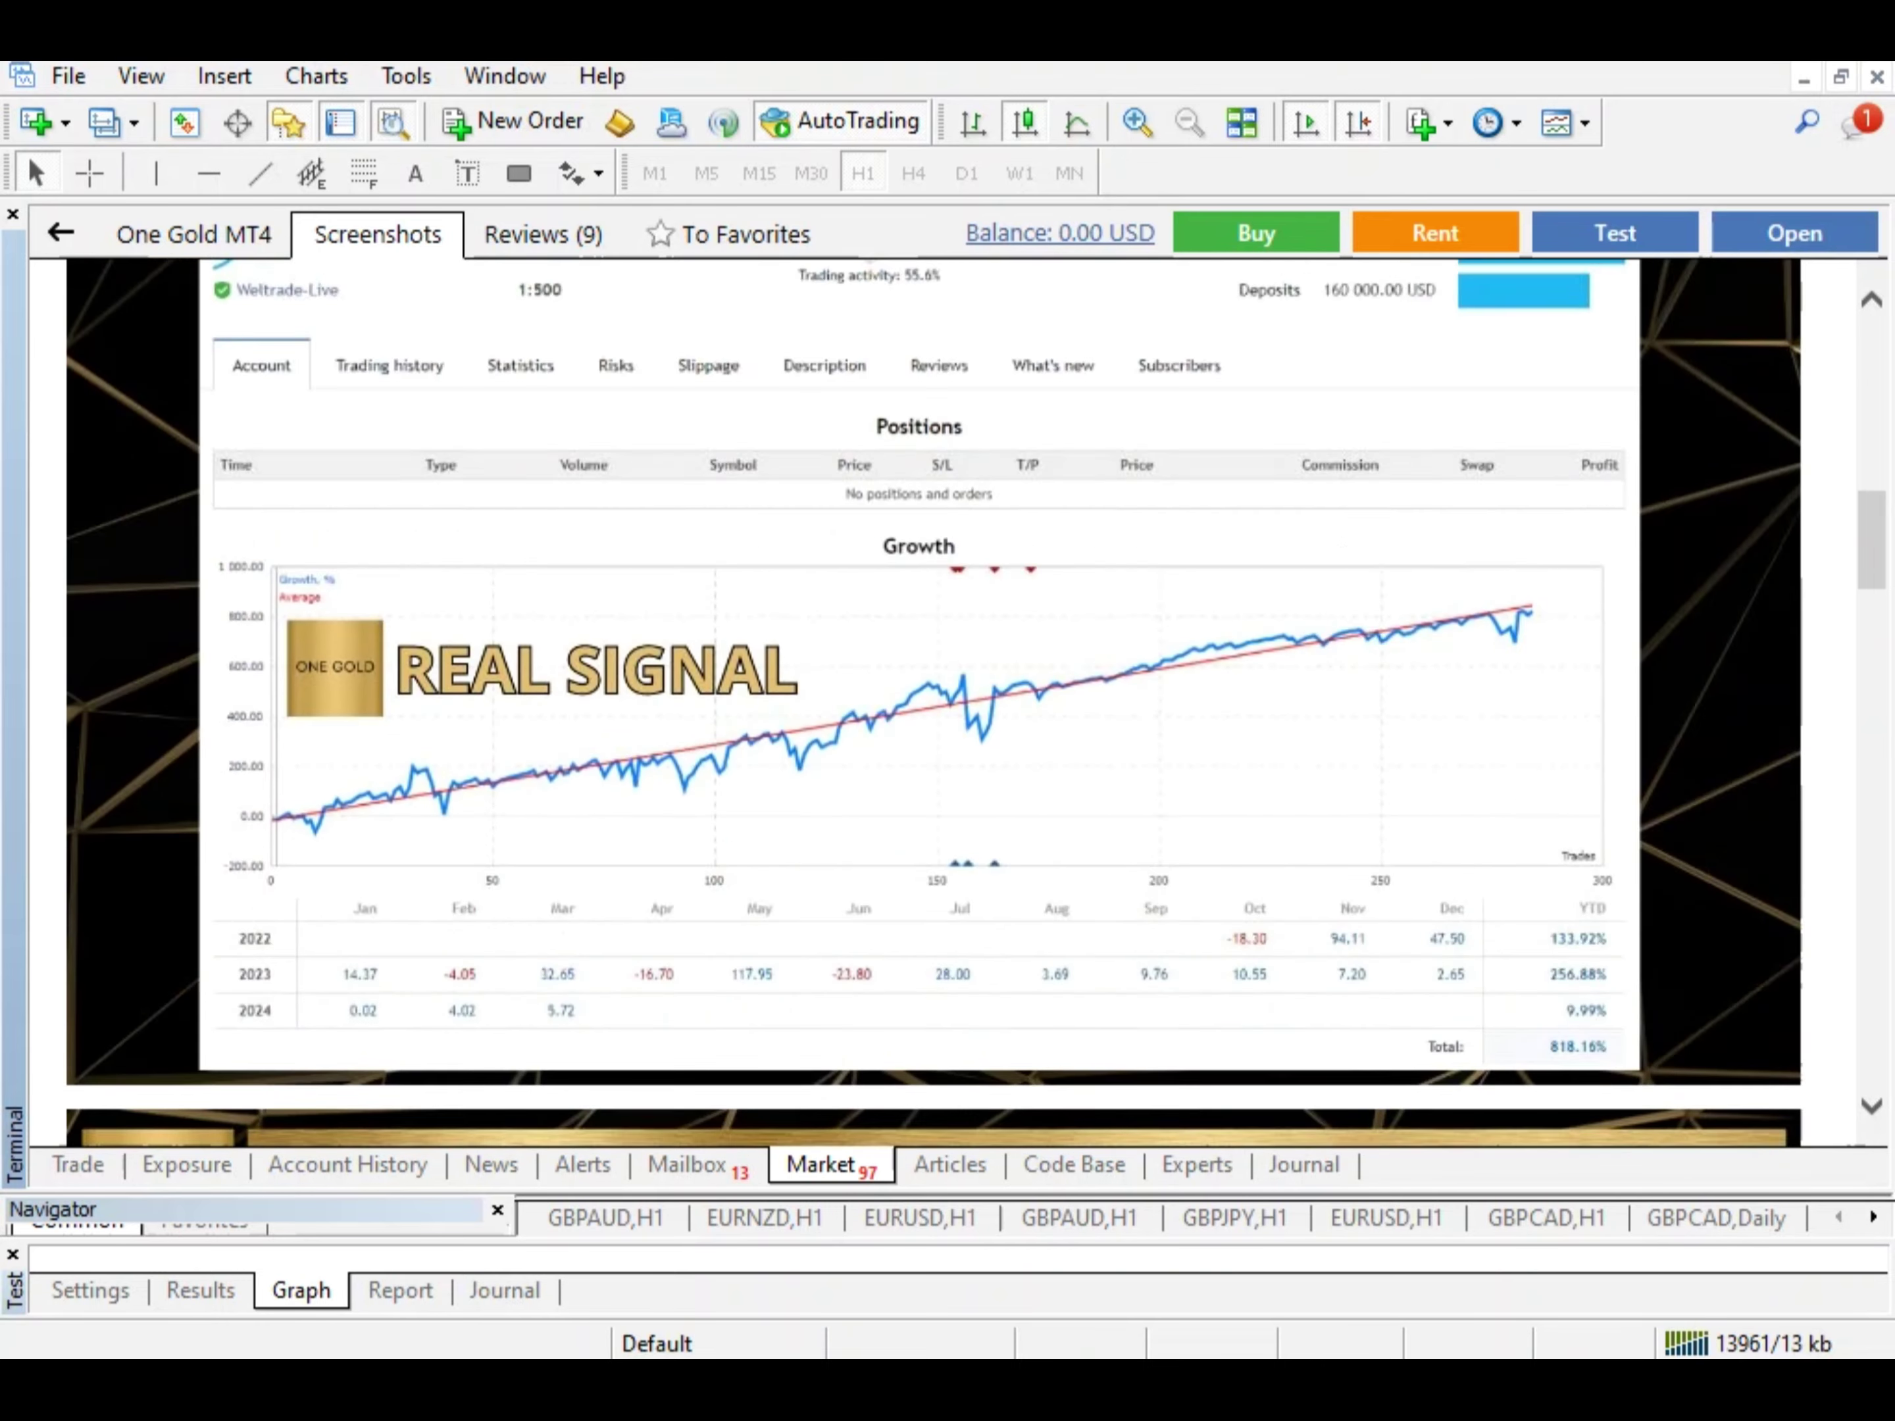
scroll(934, 702, down, 3)
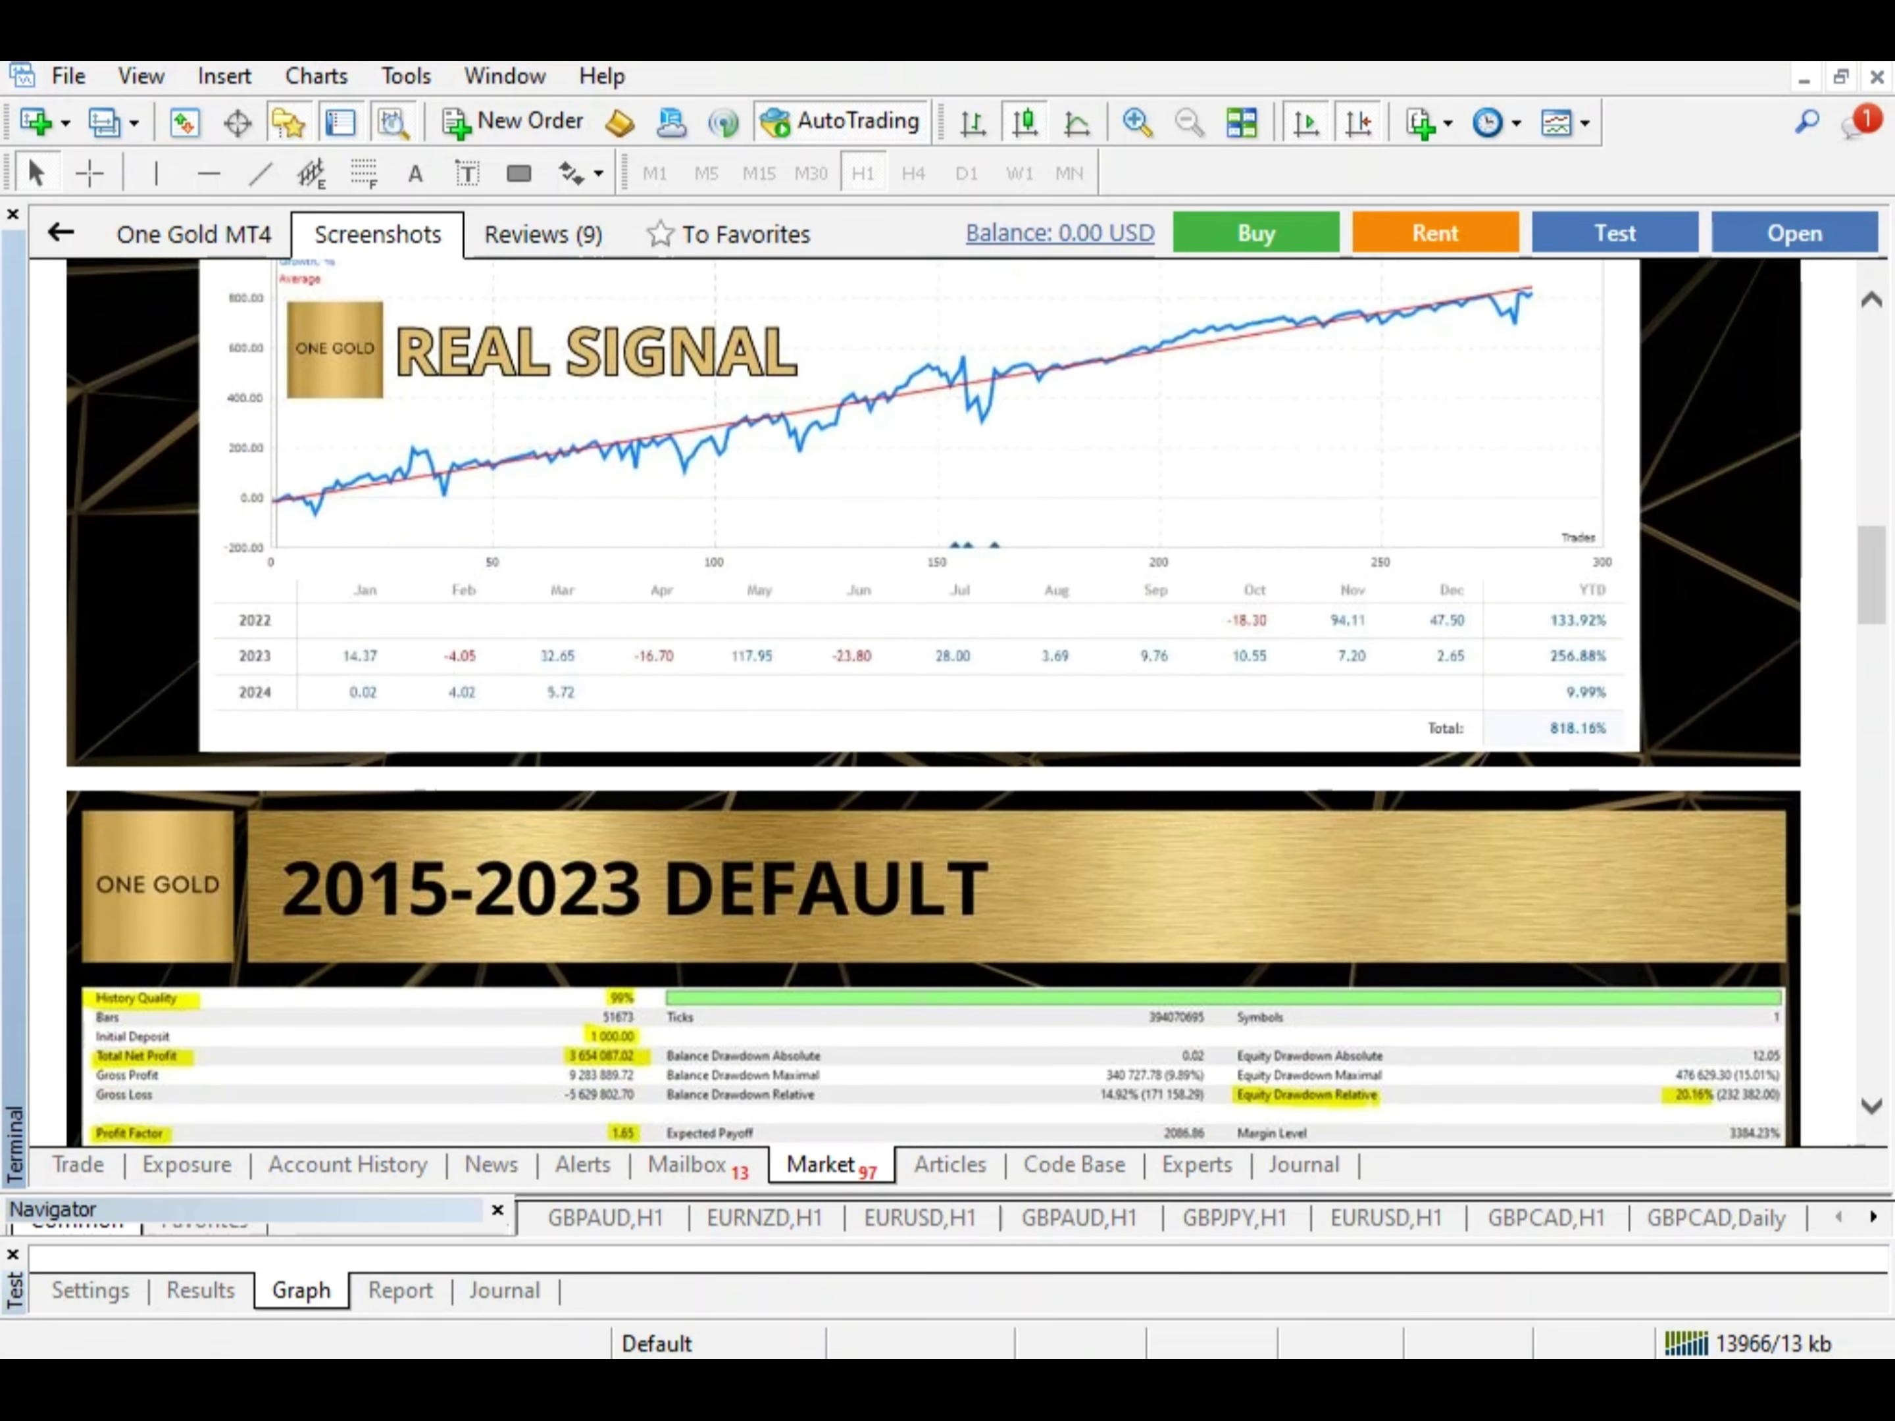
scroll(934, 702, down, 7)
scroll(934, 701, up, 6)
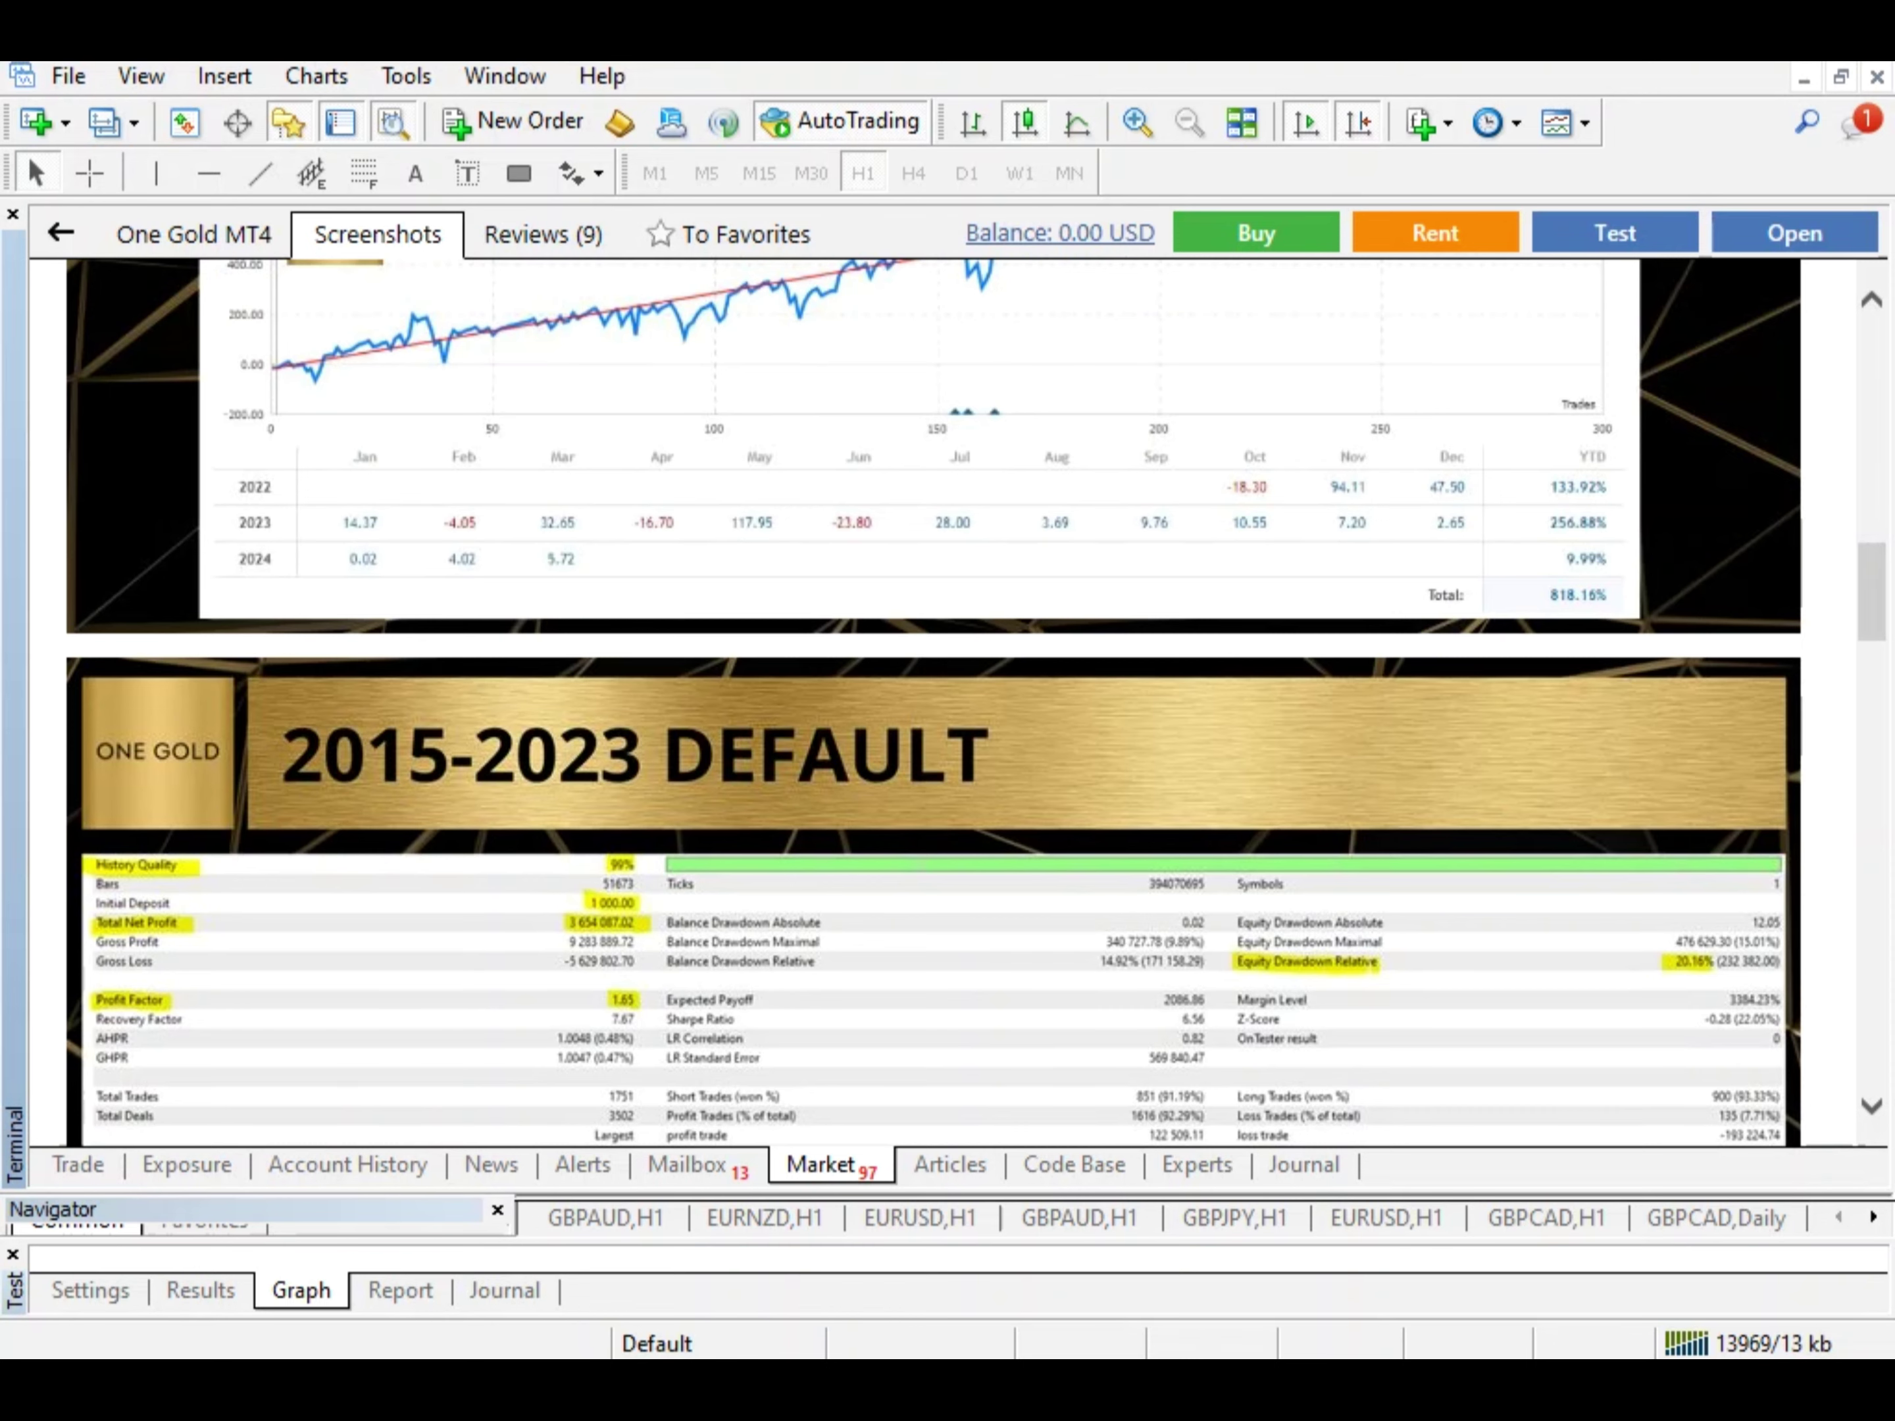
scroll(934, 701, down, 15)
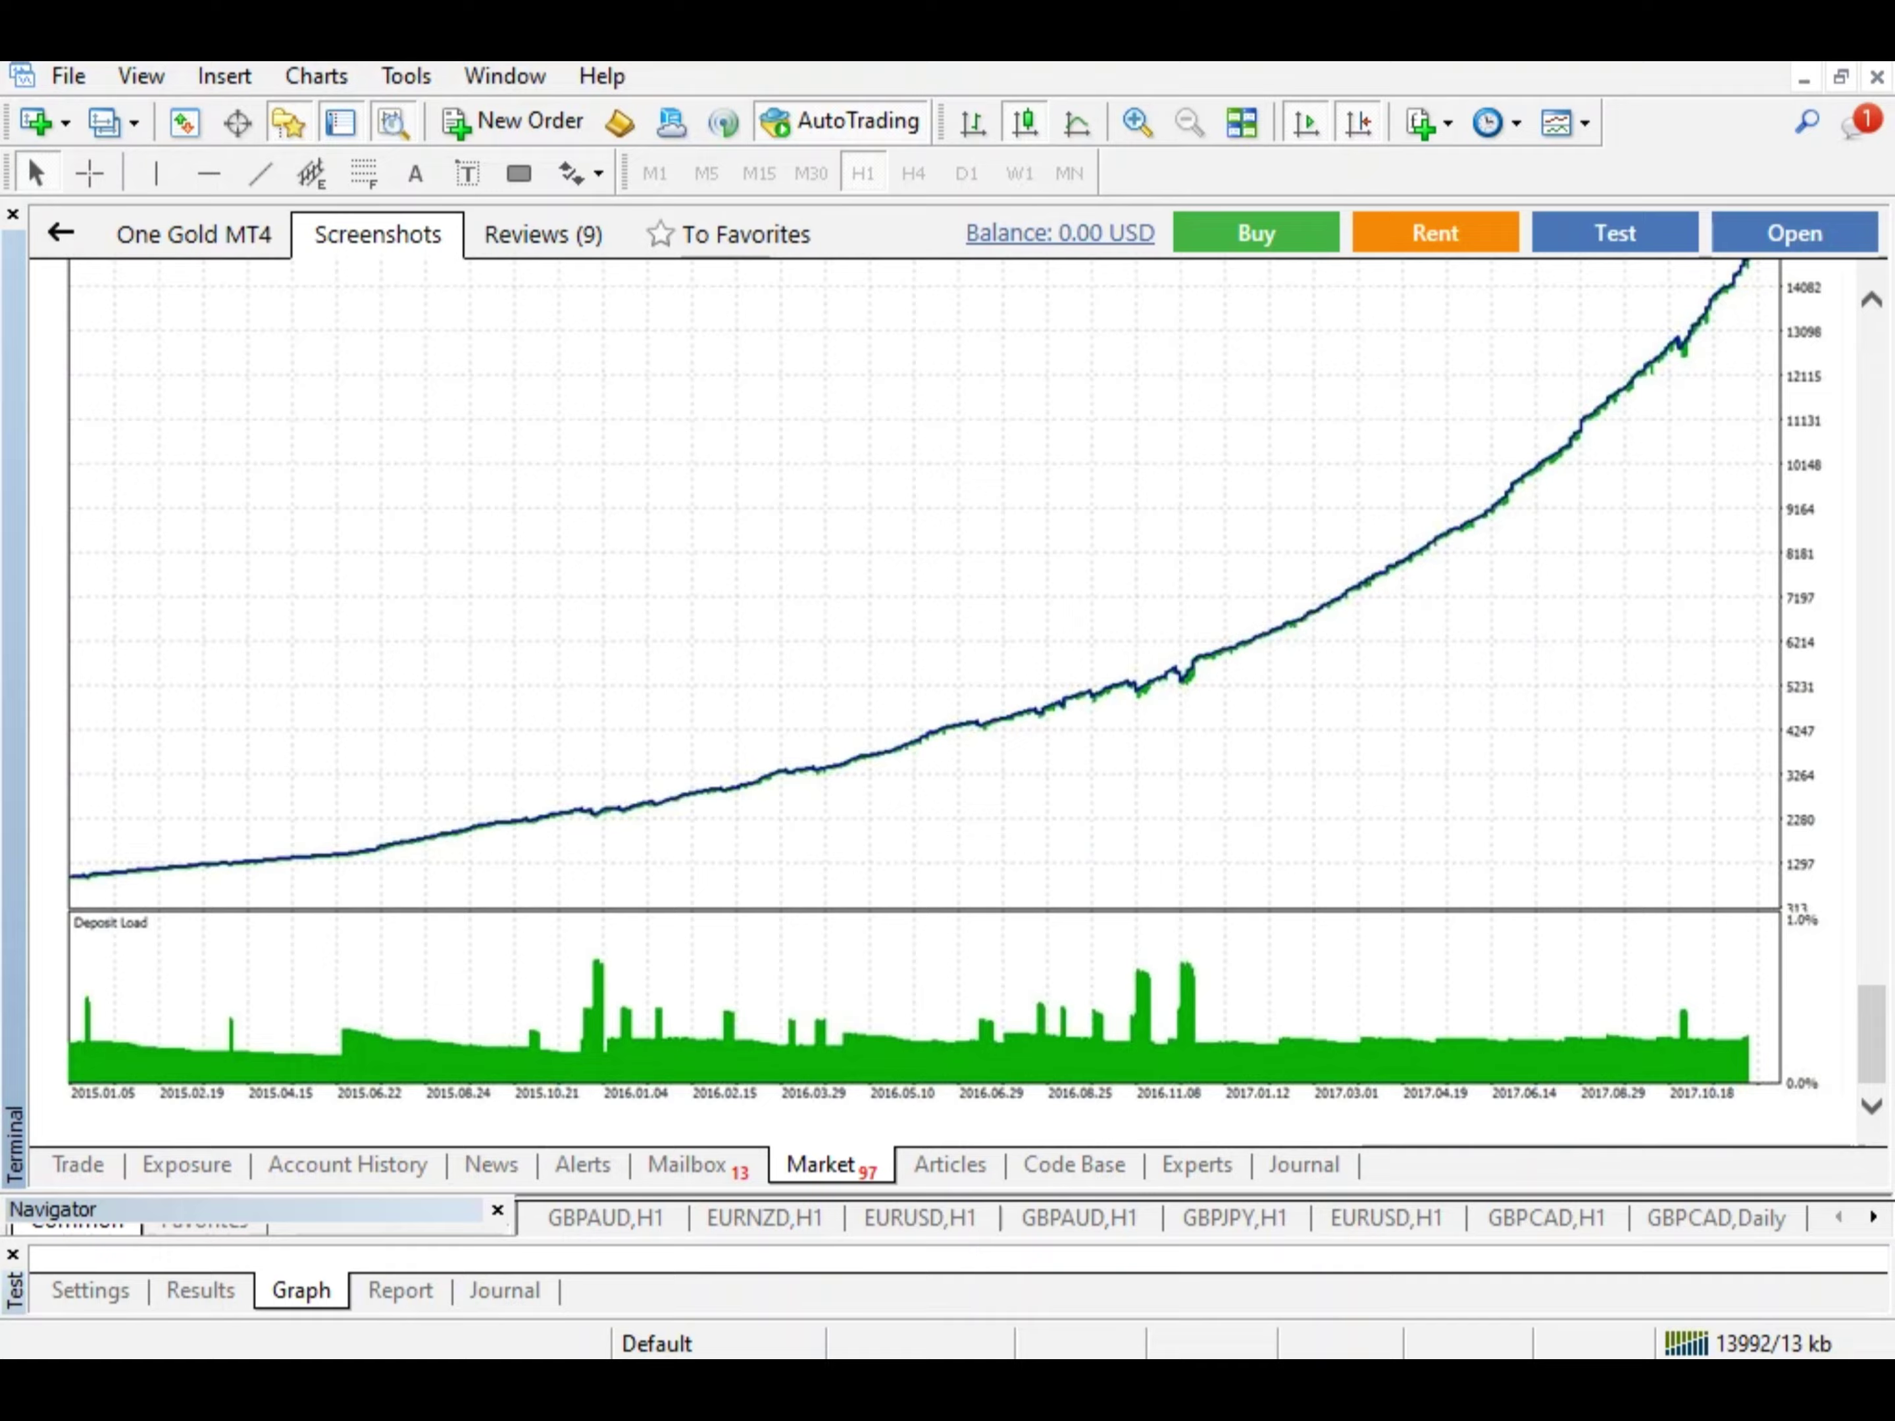
scroll(934, 702, up, 15)
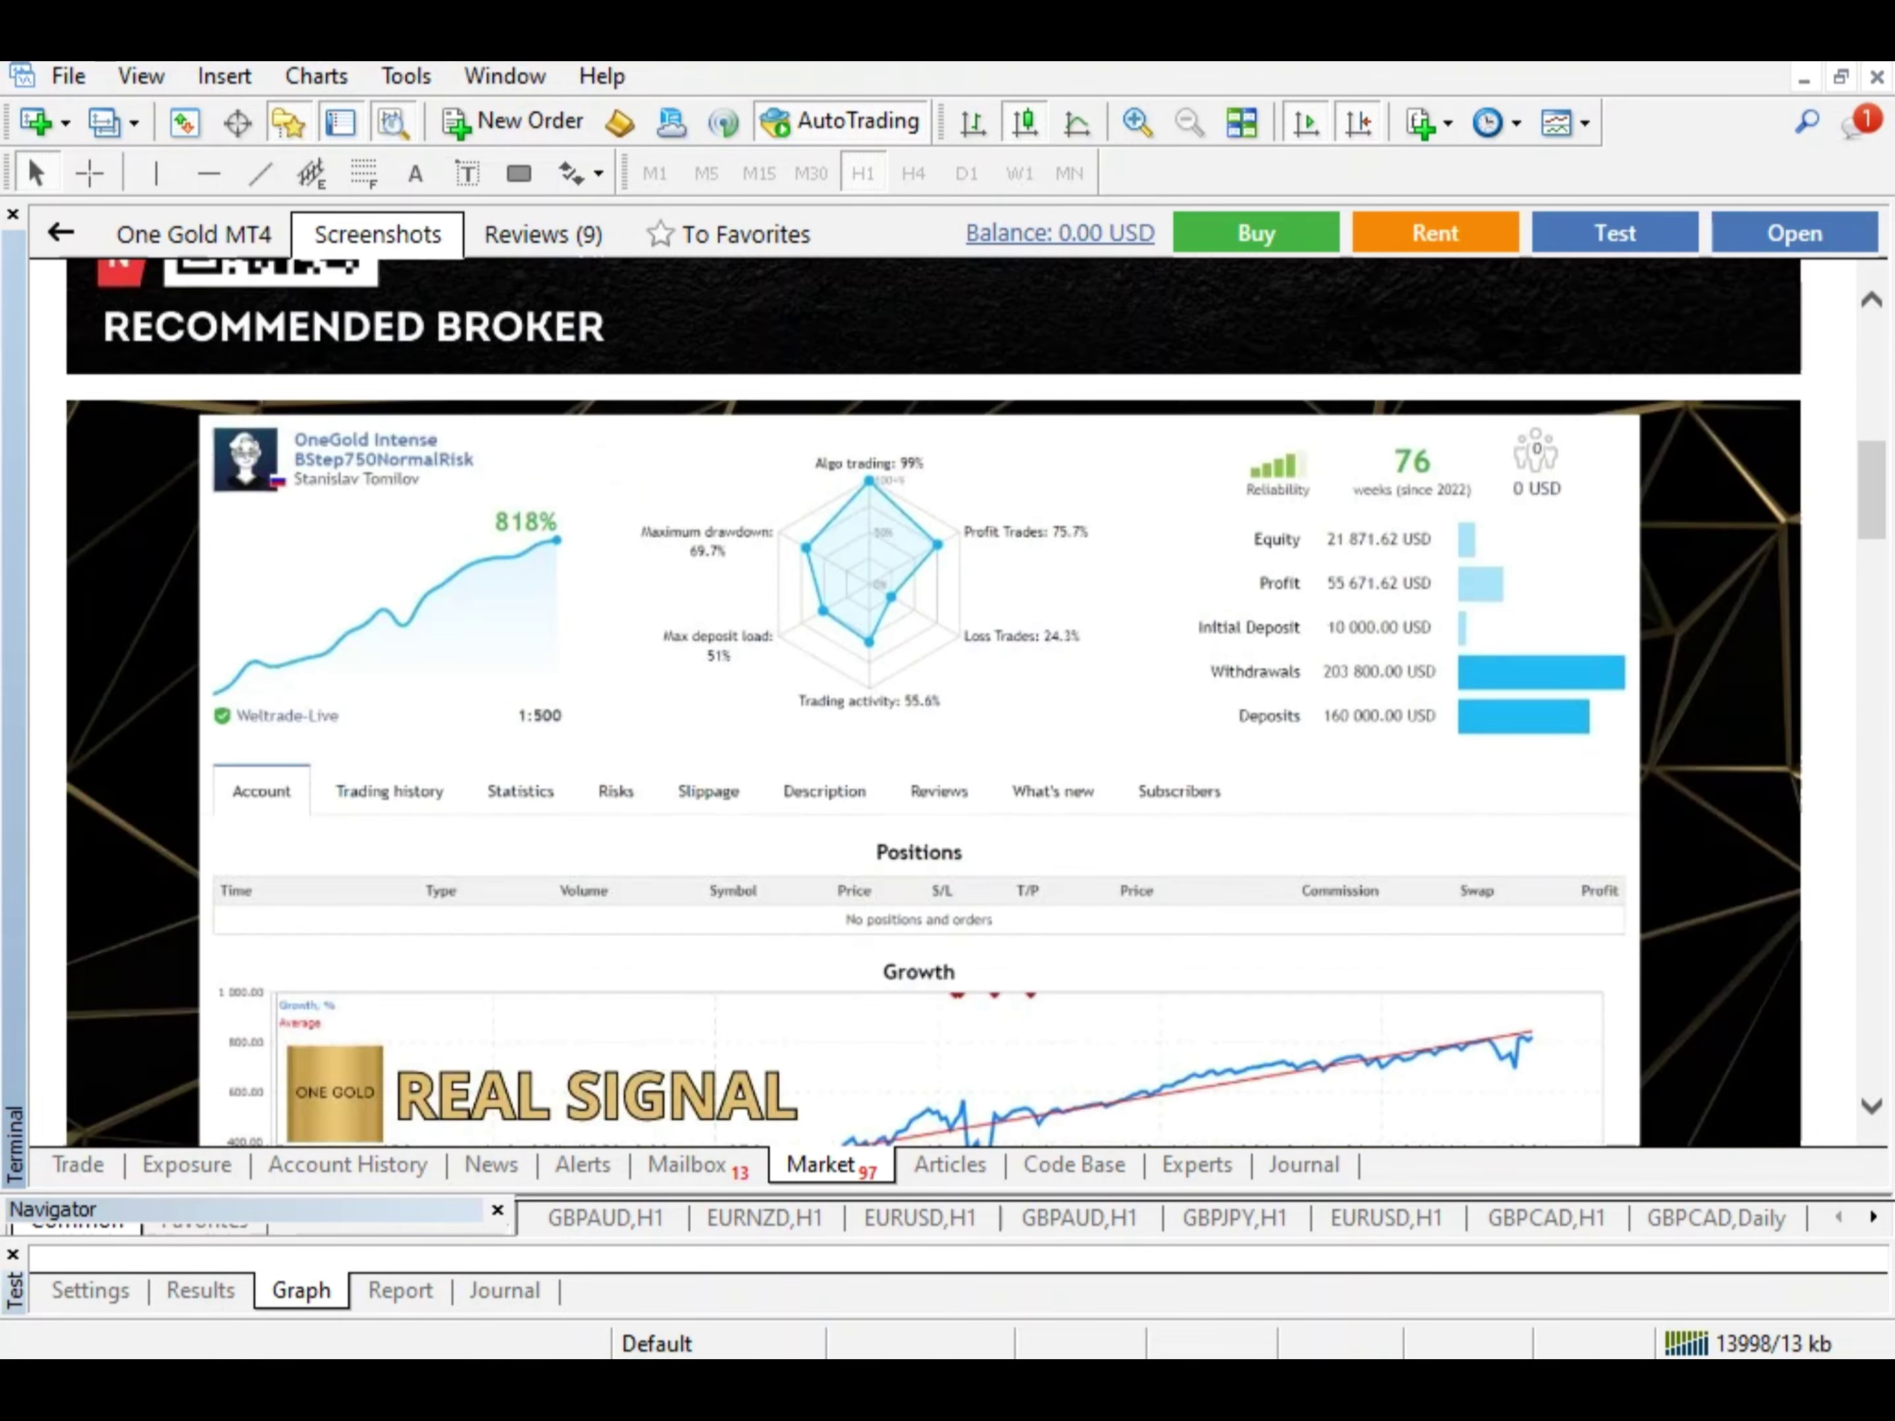
scroll(934, 701, up, 5)
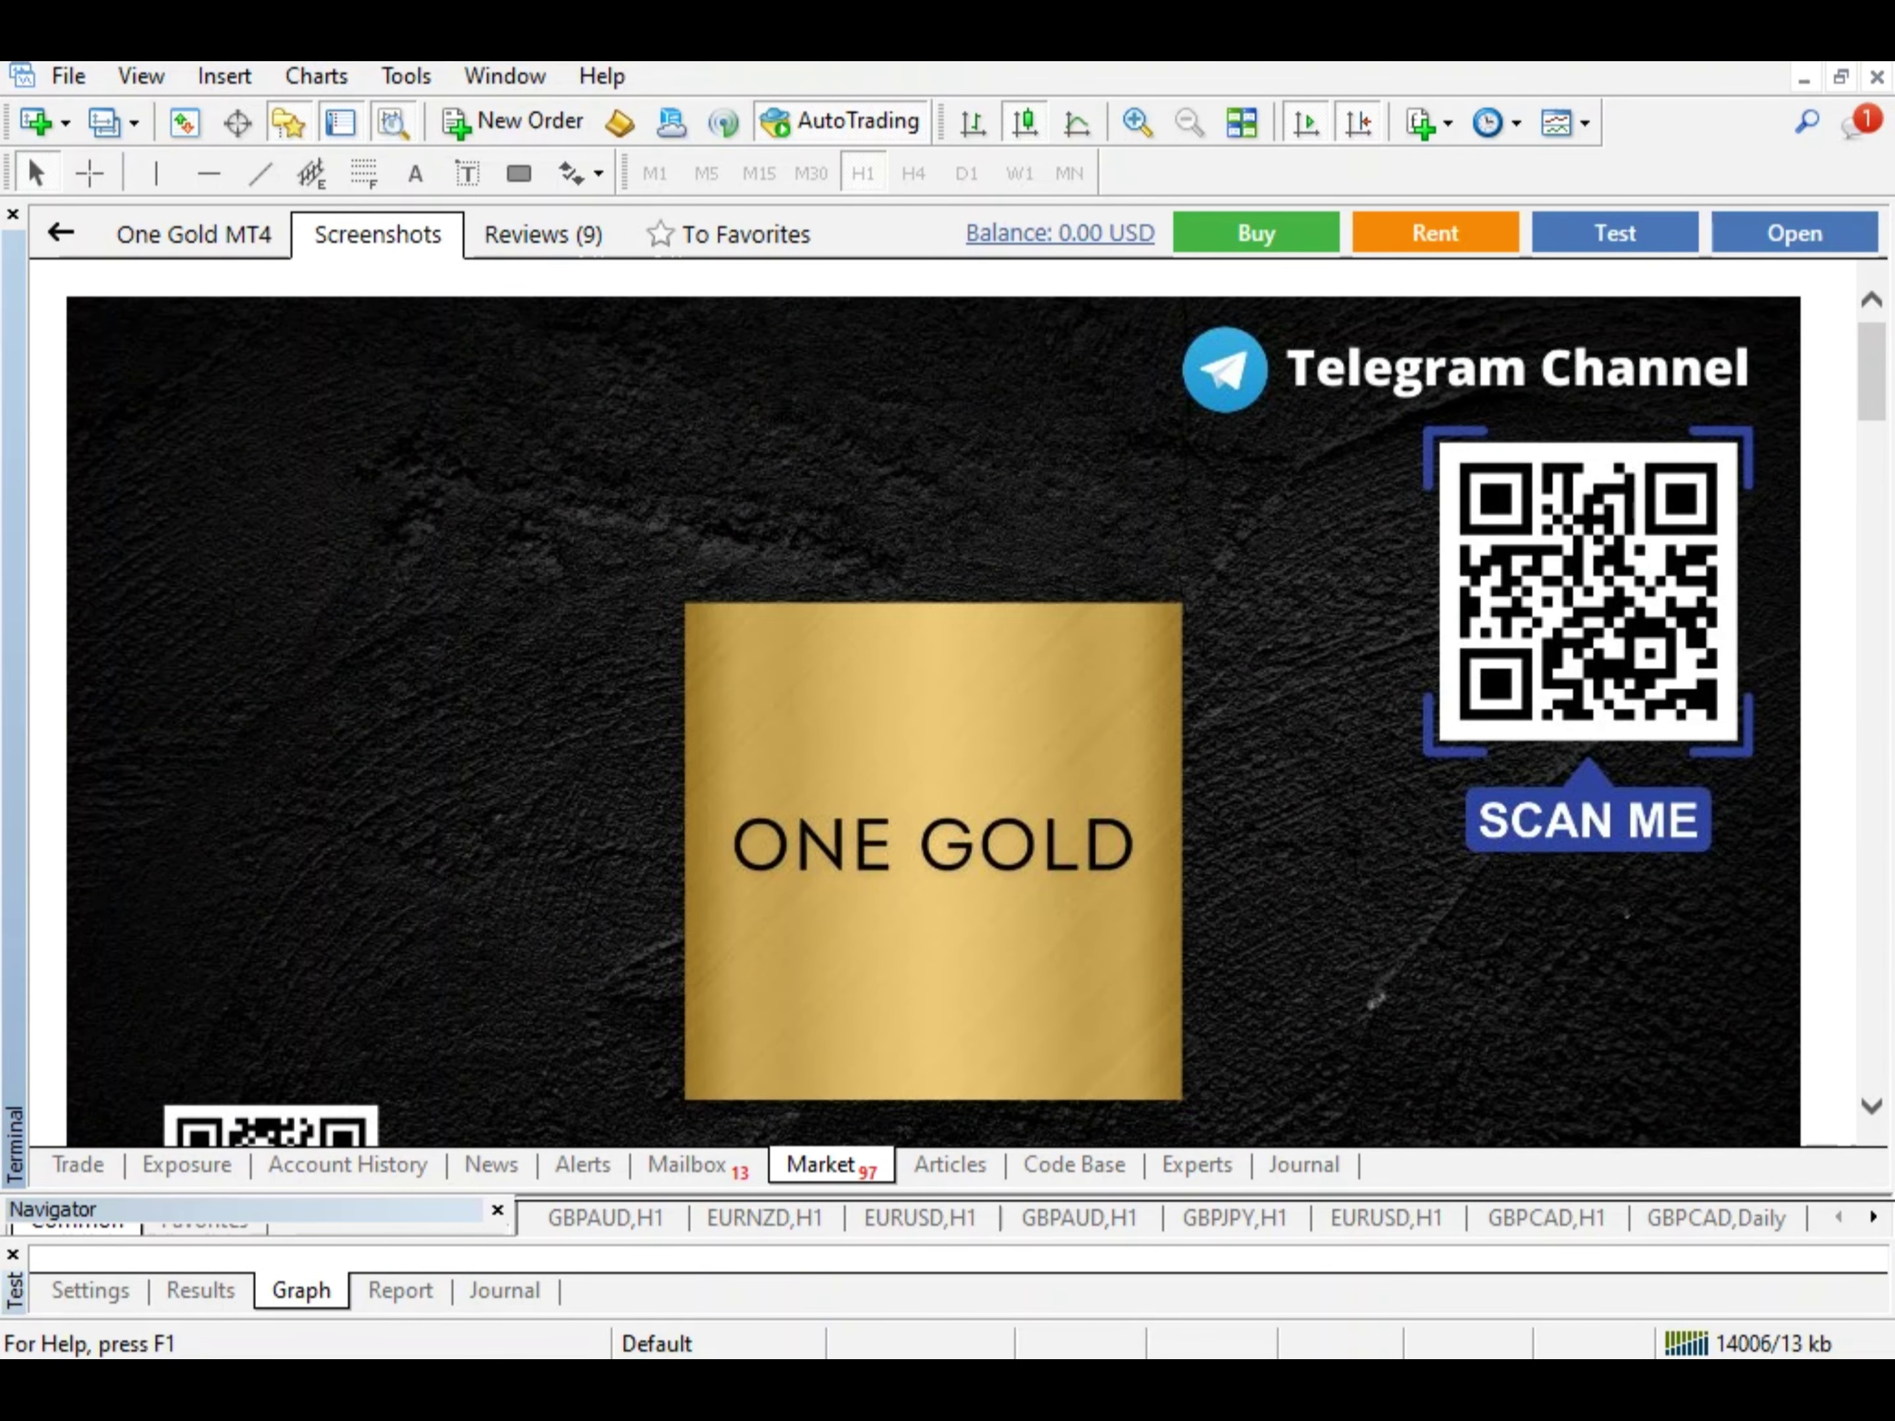
Switch to the One Gold MT4 overview and scroll Info and Risk Warning back to top.
click(193, 234)
scroll(945, 702, down, 10)
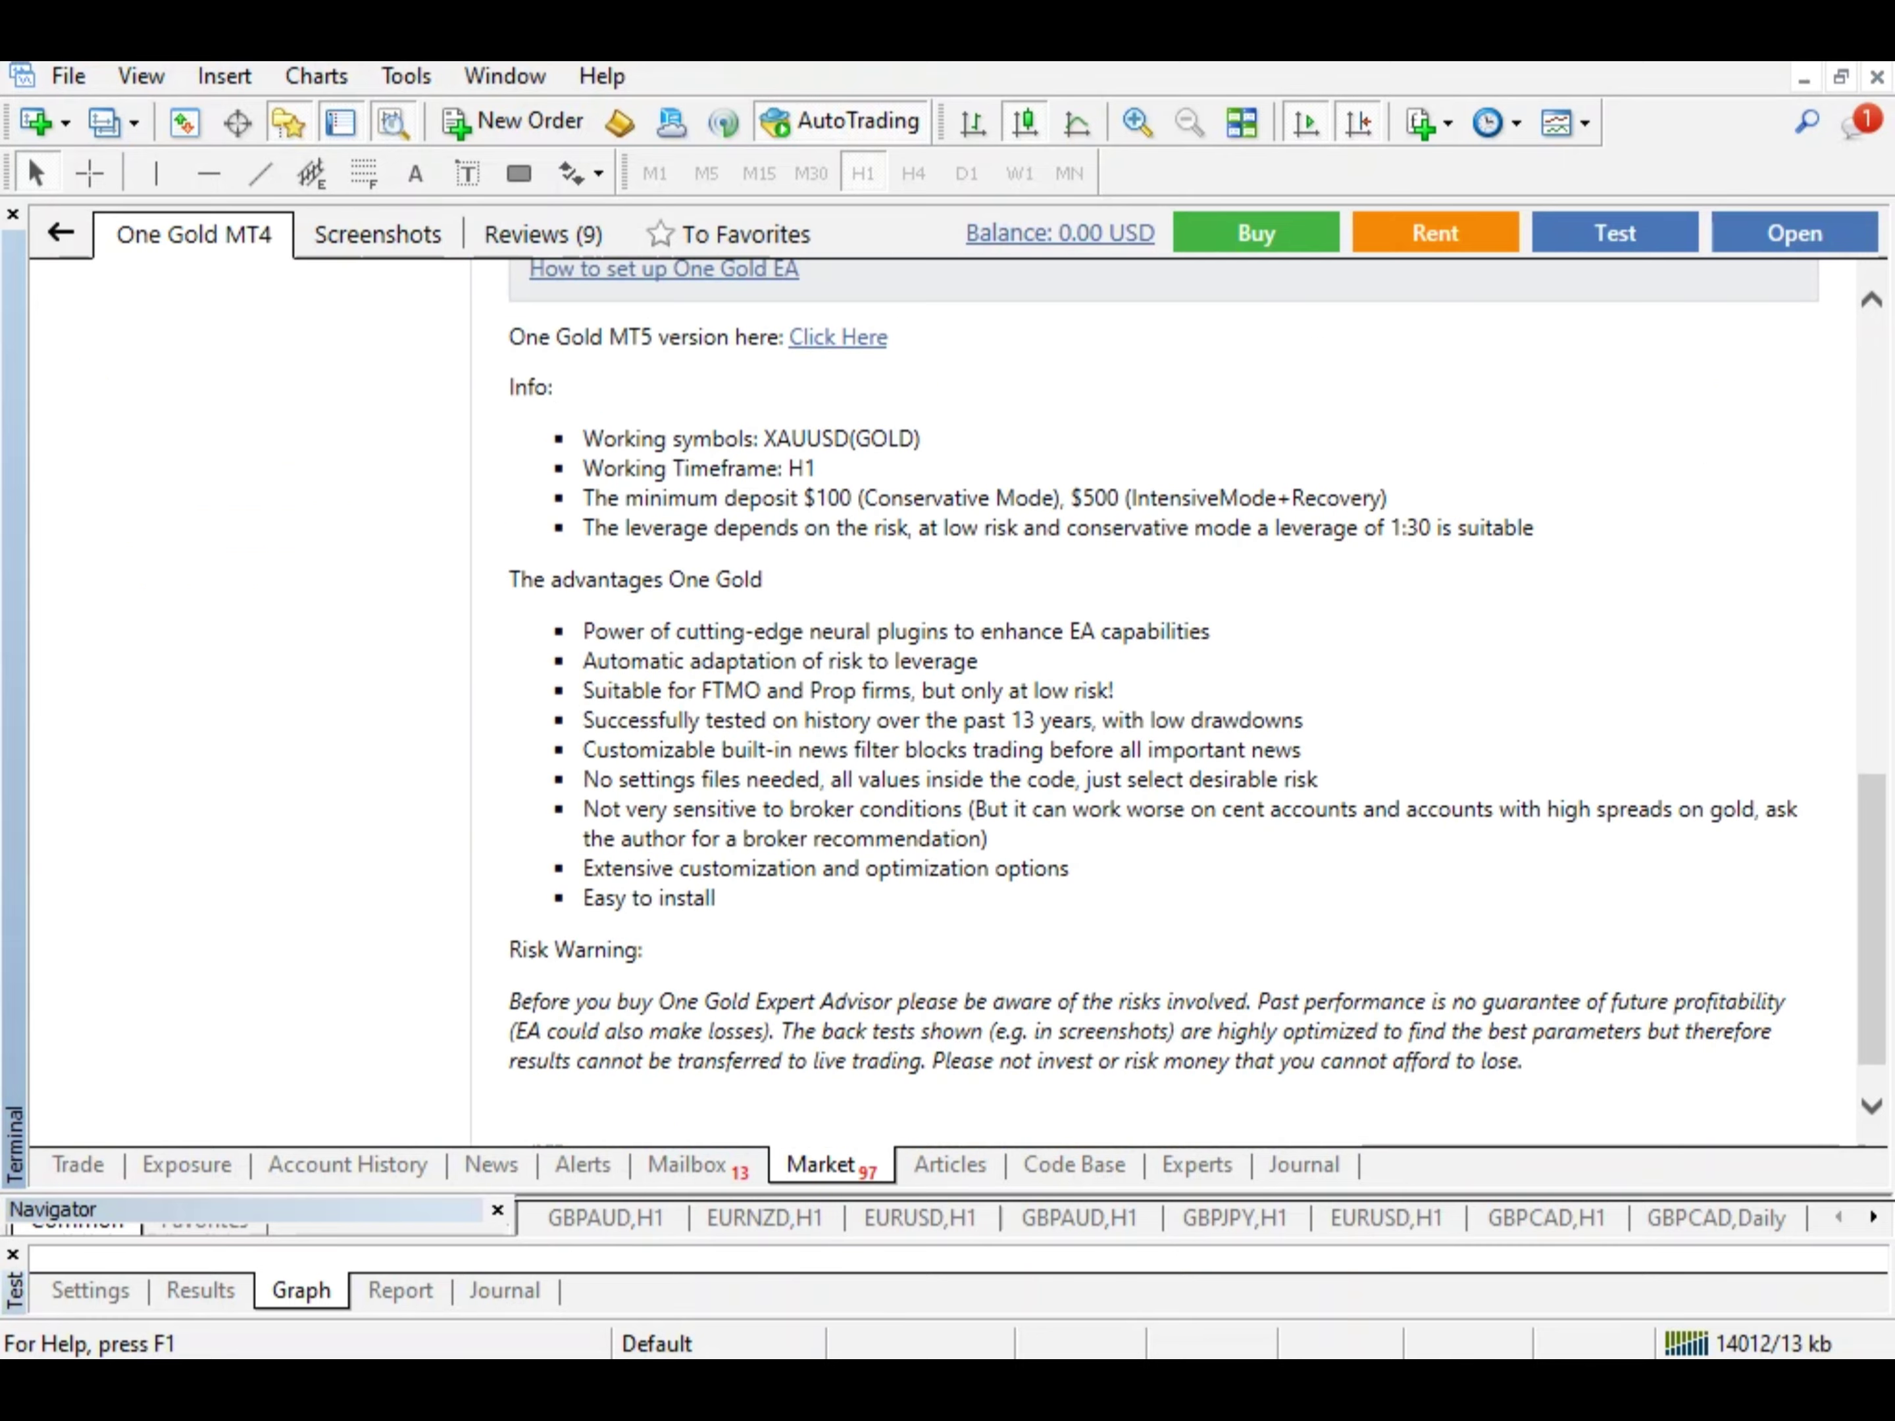
scroll(945, 701, up, 10)
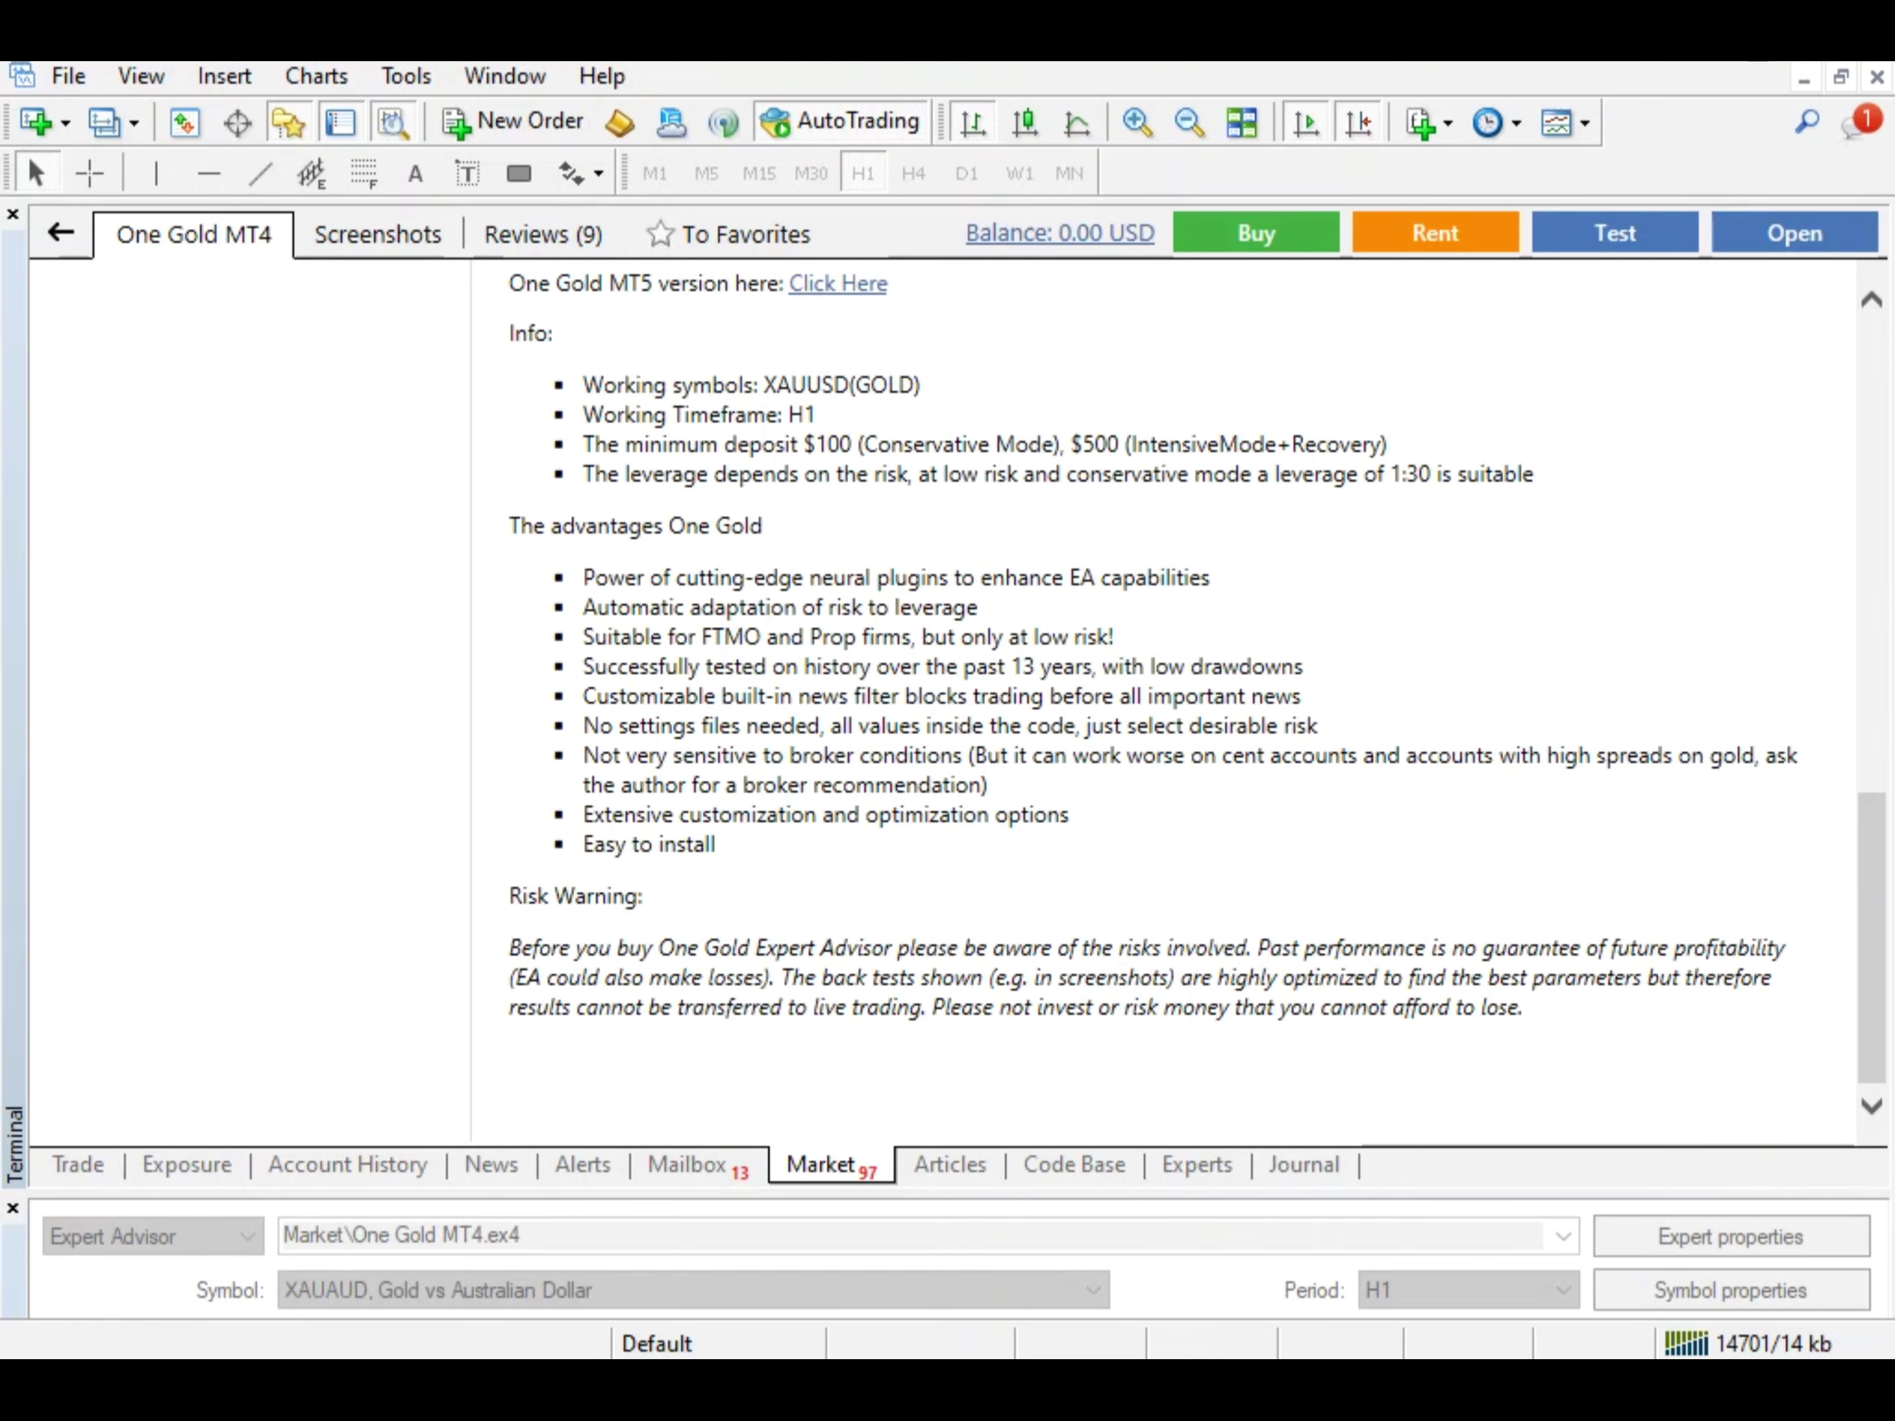
scroll(1161, 689, up, 15)
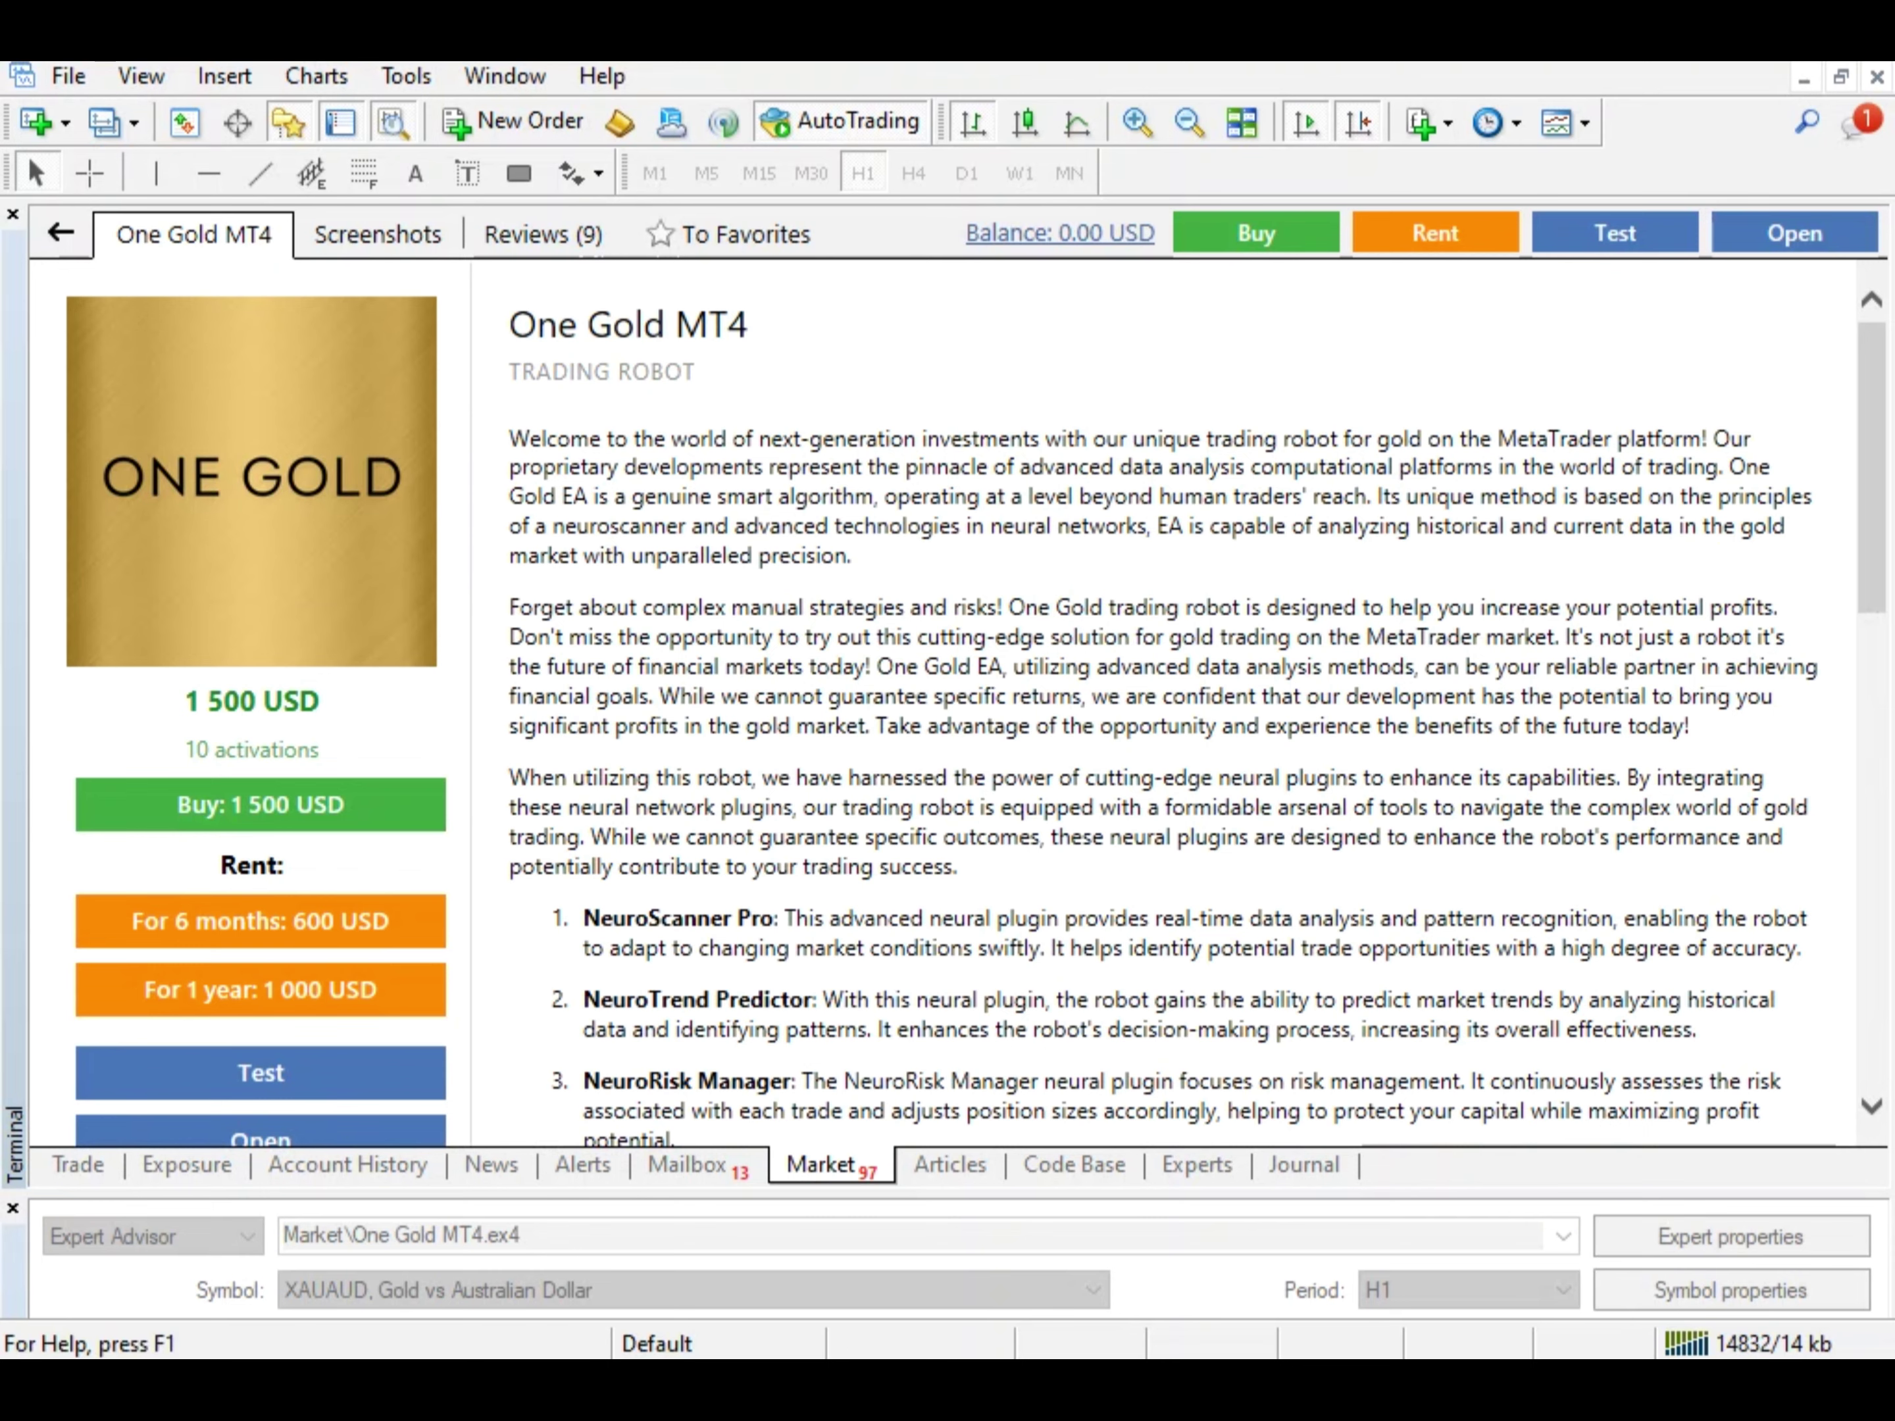
Scroll the description to the NeuroScanner Pro plugin list and live-results links, and back.
scroll(1161, 705, down, 15)
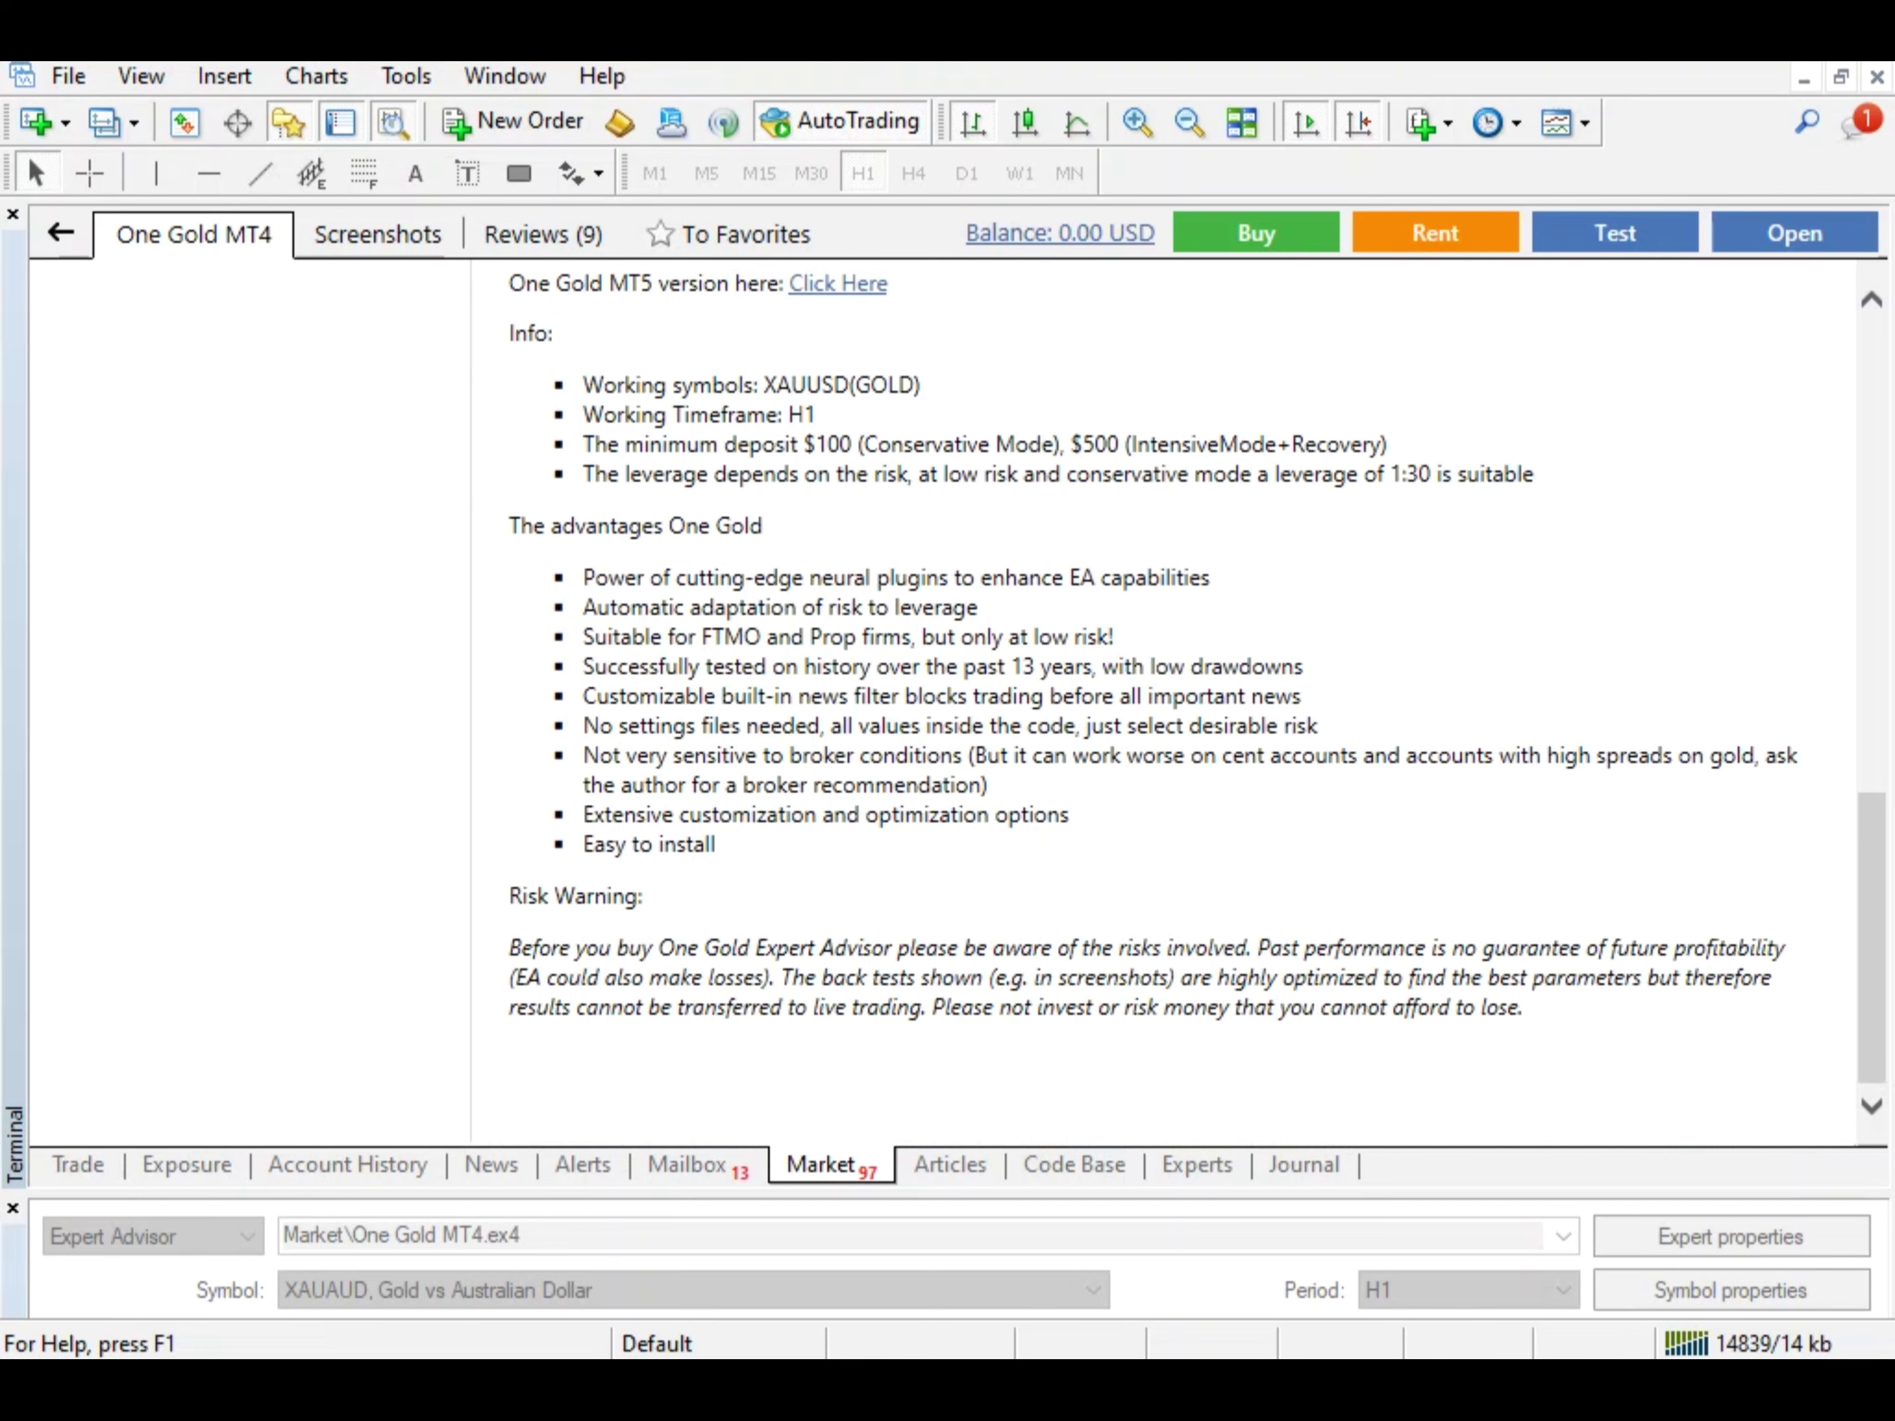
scroll(1161, 688, up, 8)
scroll(1161, 688, down, 5)
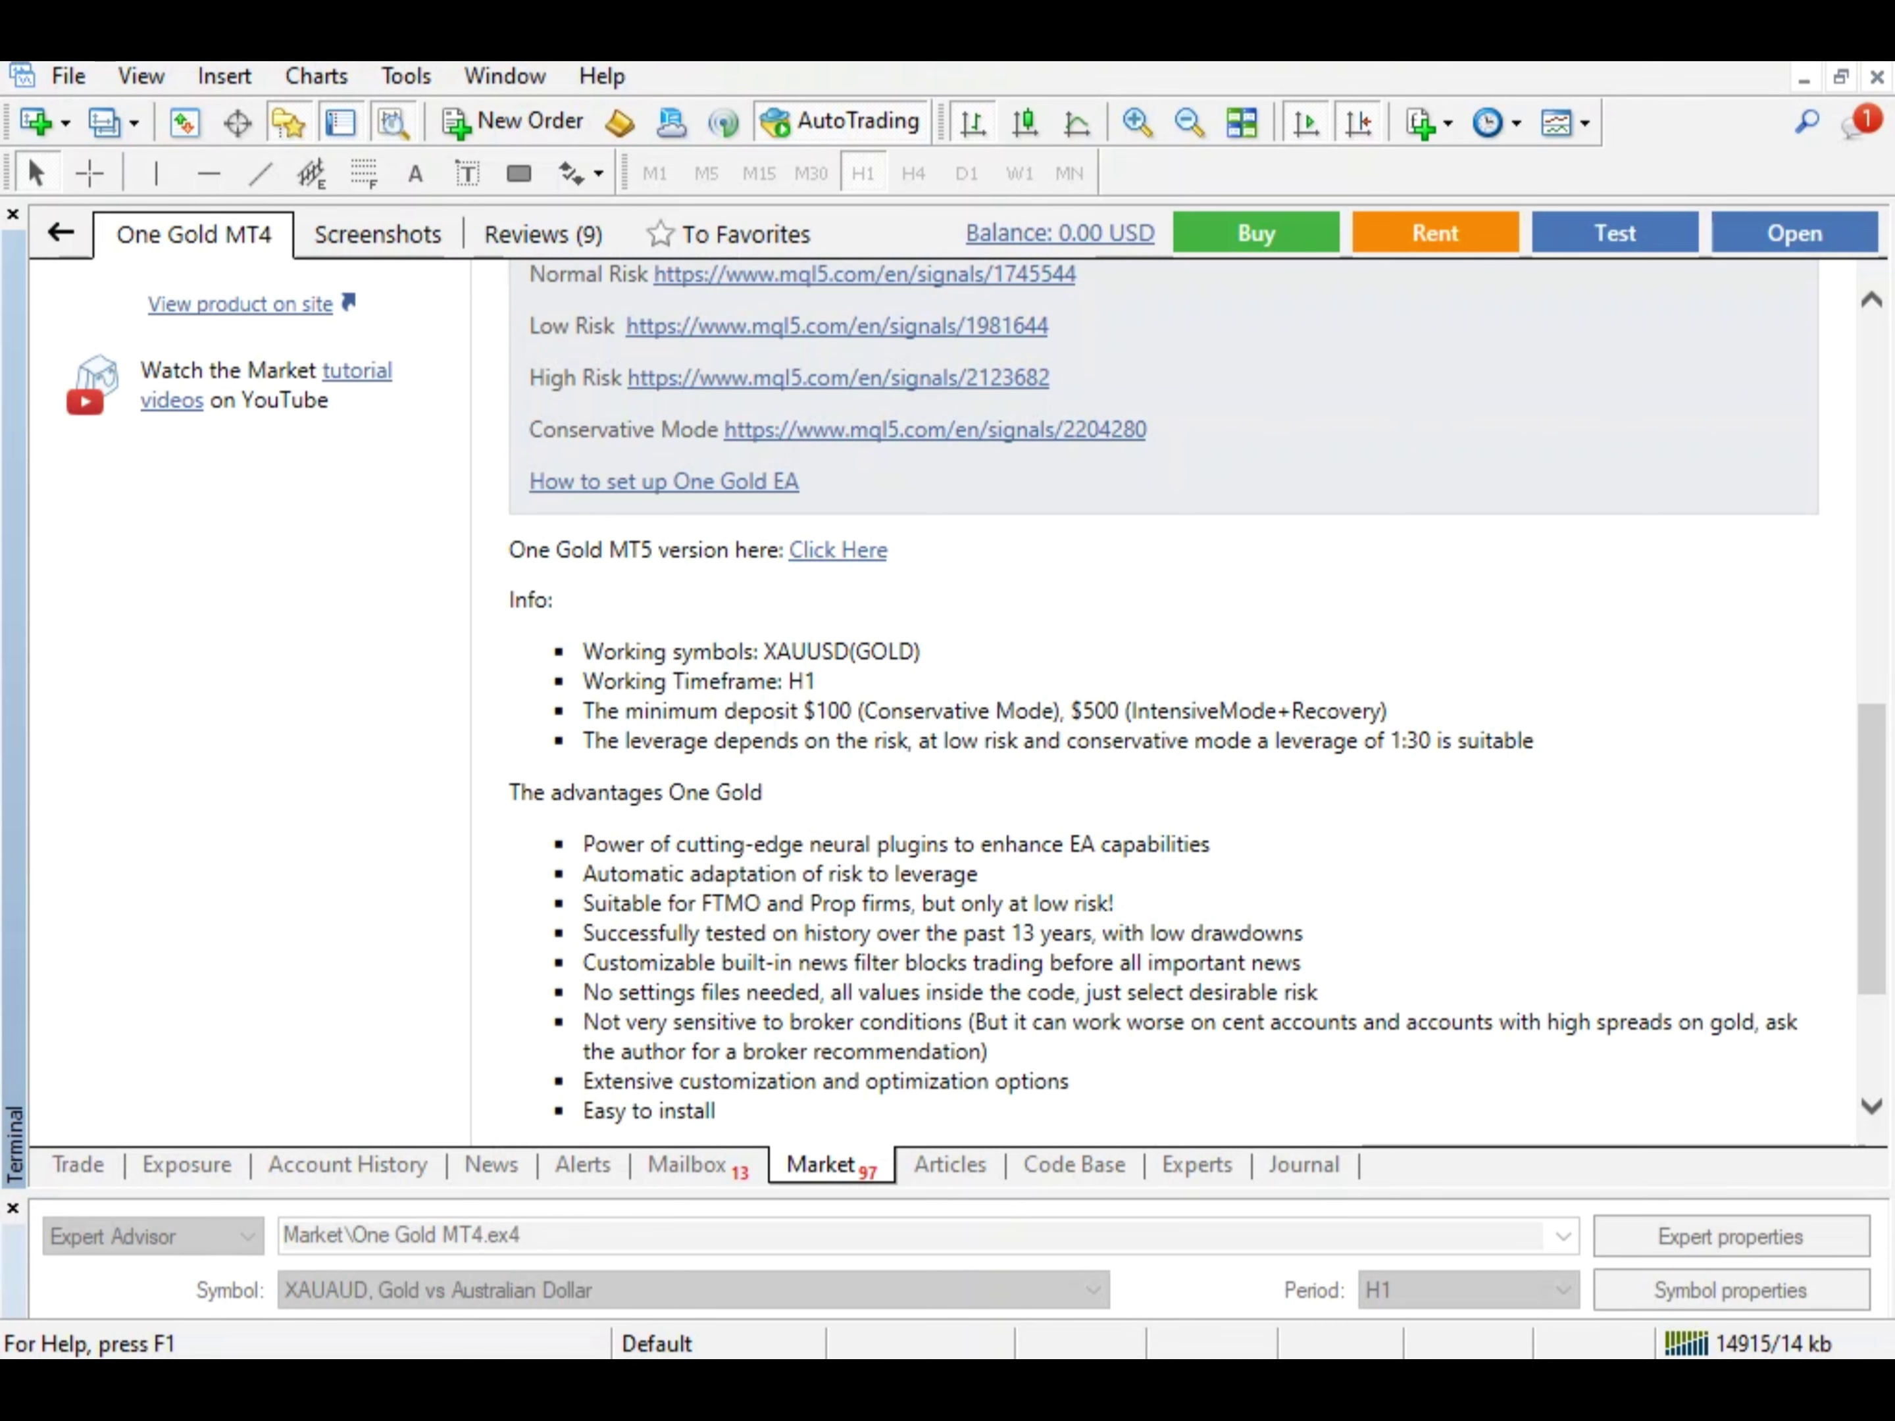
scroll(1161, 688, up, 6)
scroll(1160, 688, up, 10)
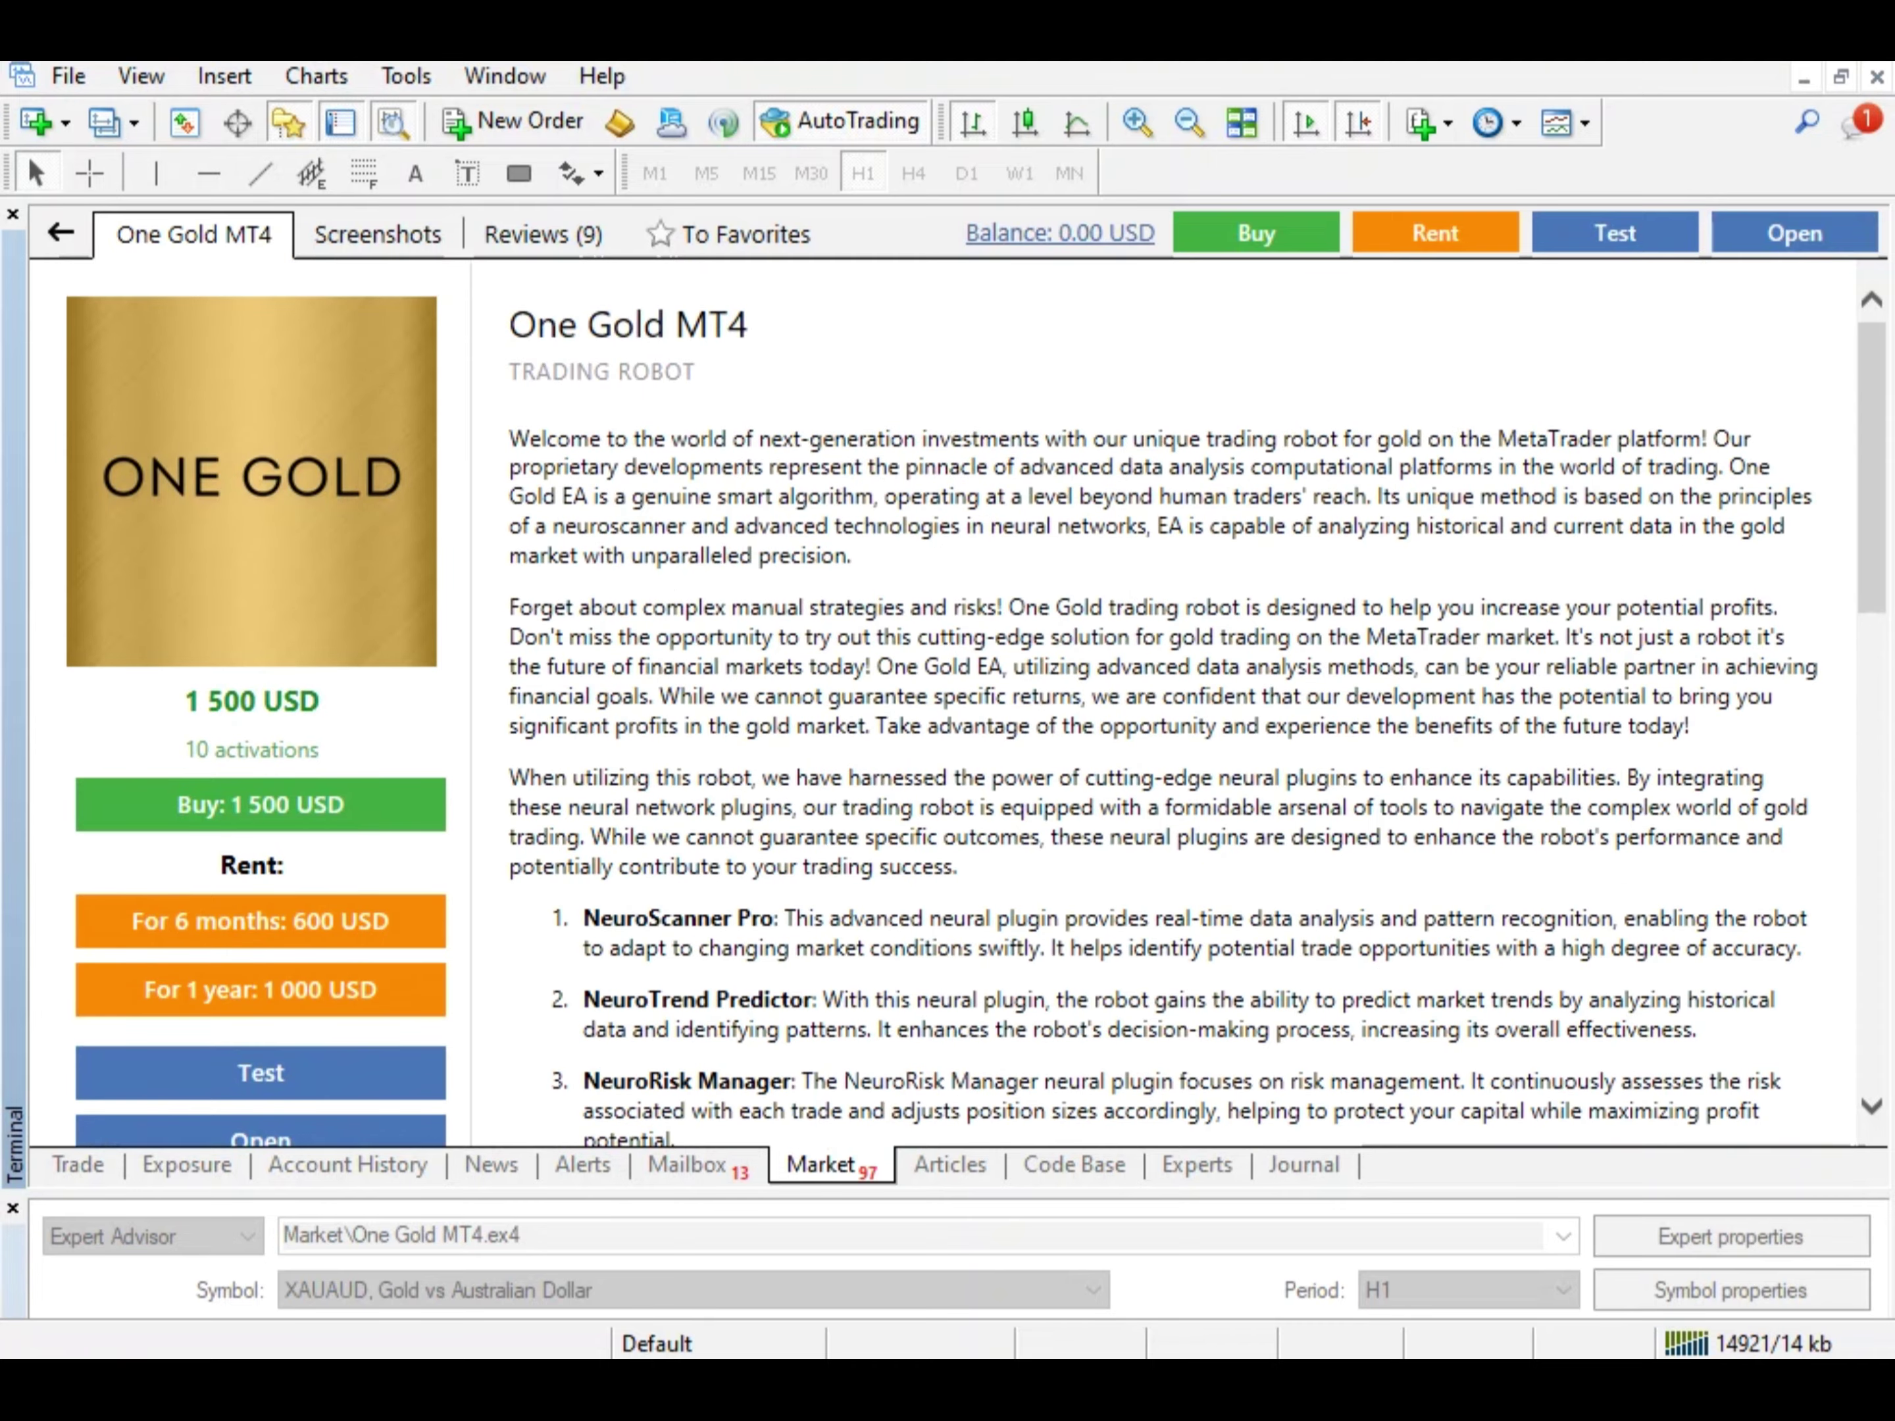
scroll(1160, 689, down, 11)
scroll(1161, 689, up, 7)
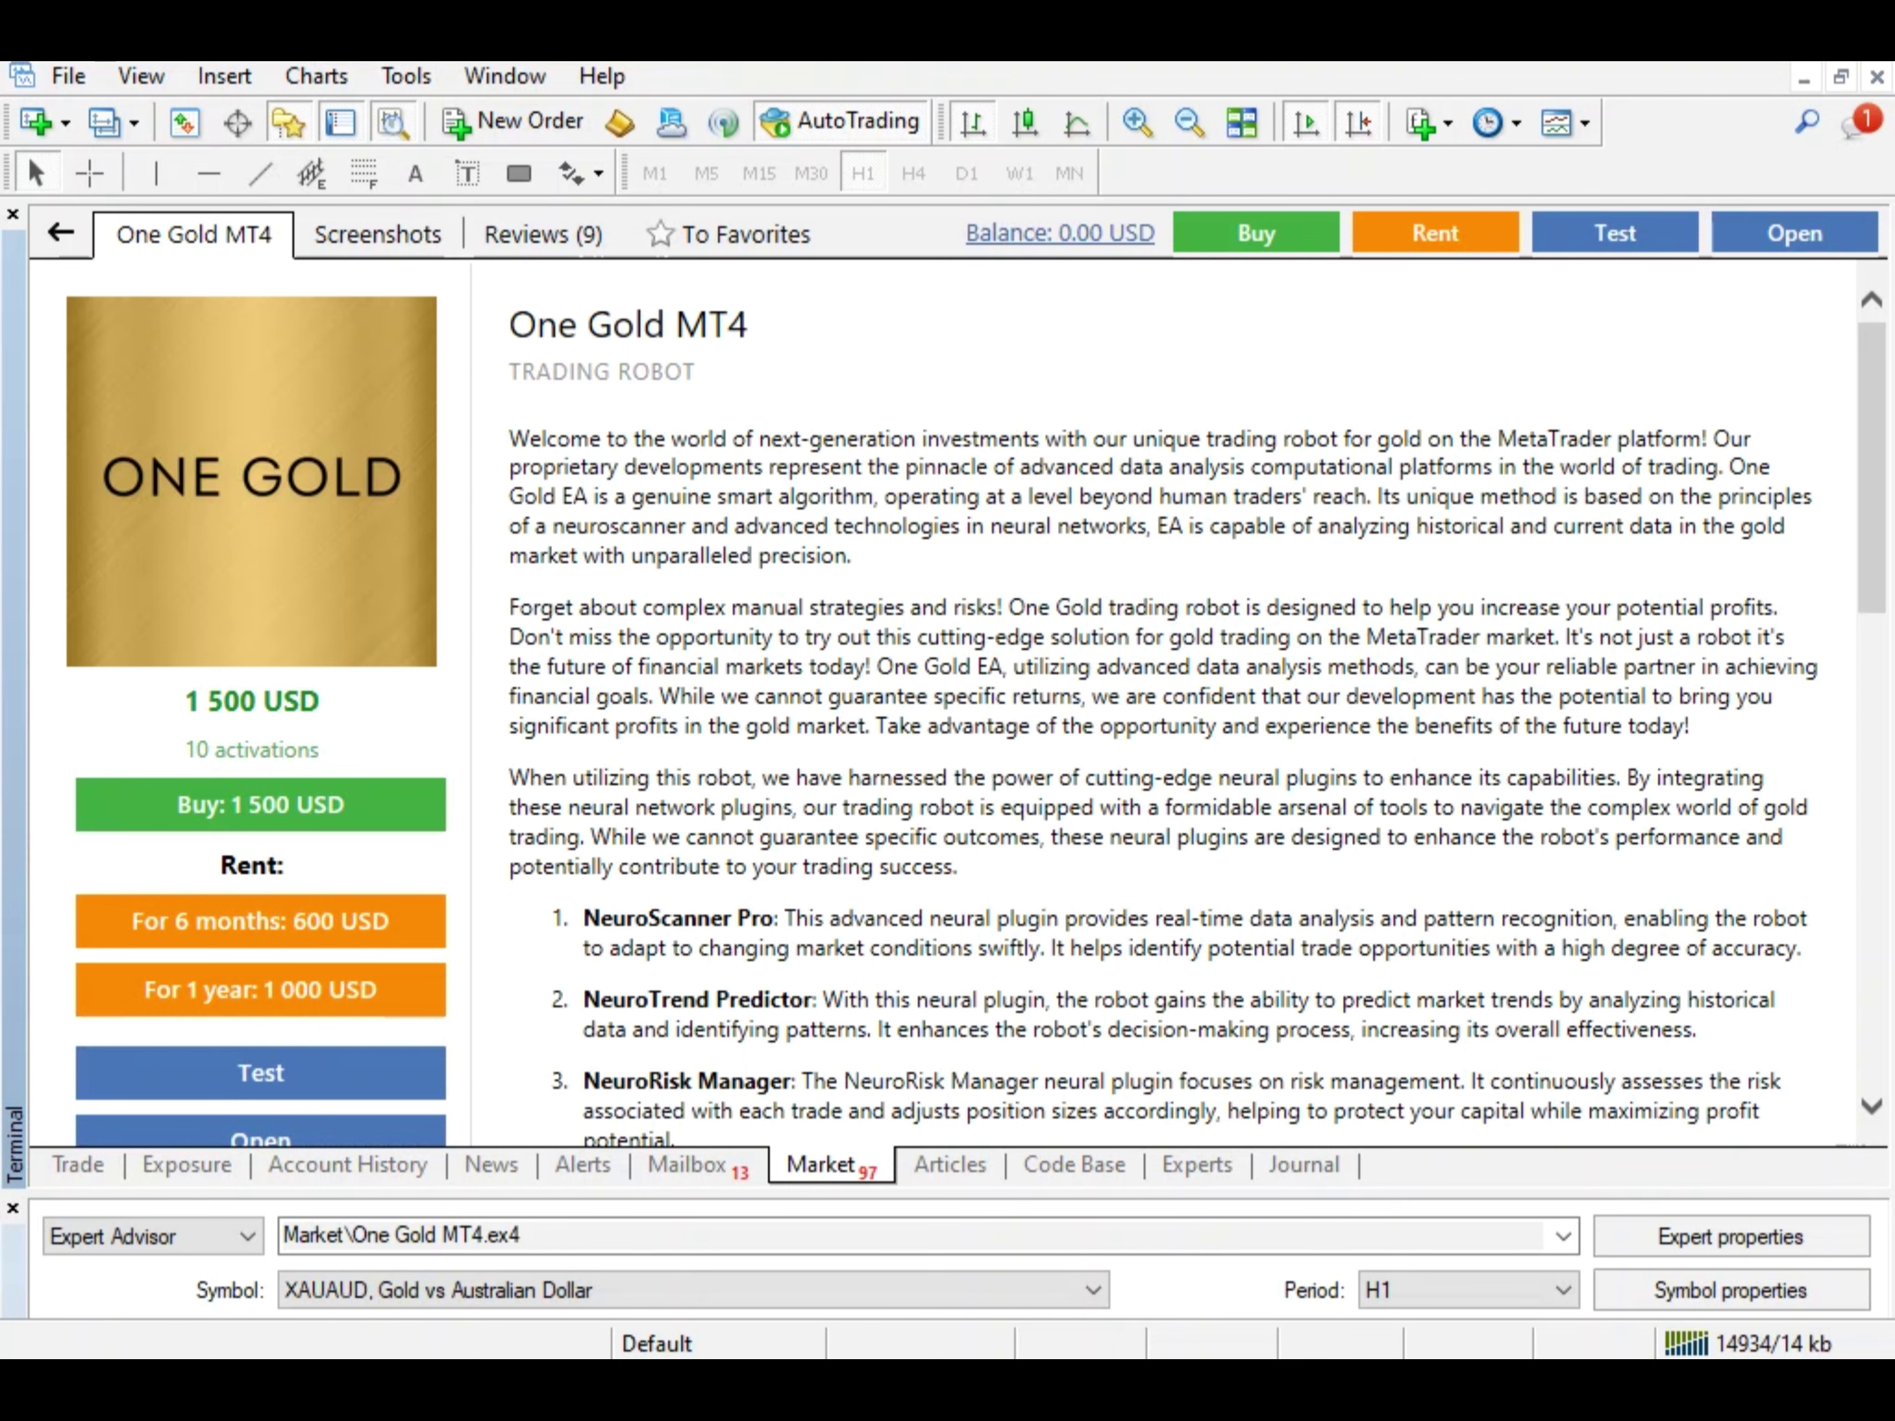
scroll(1161, 688, down, 4)
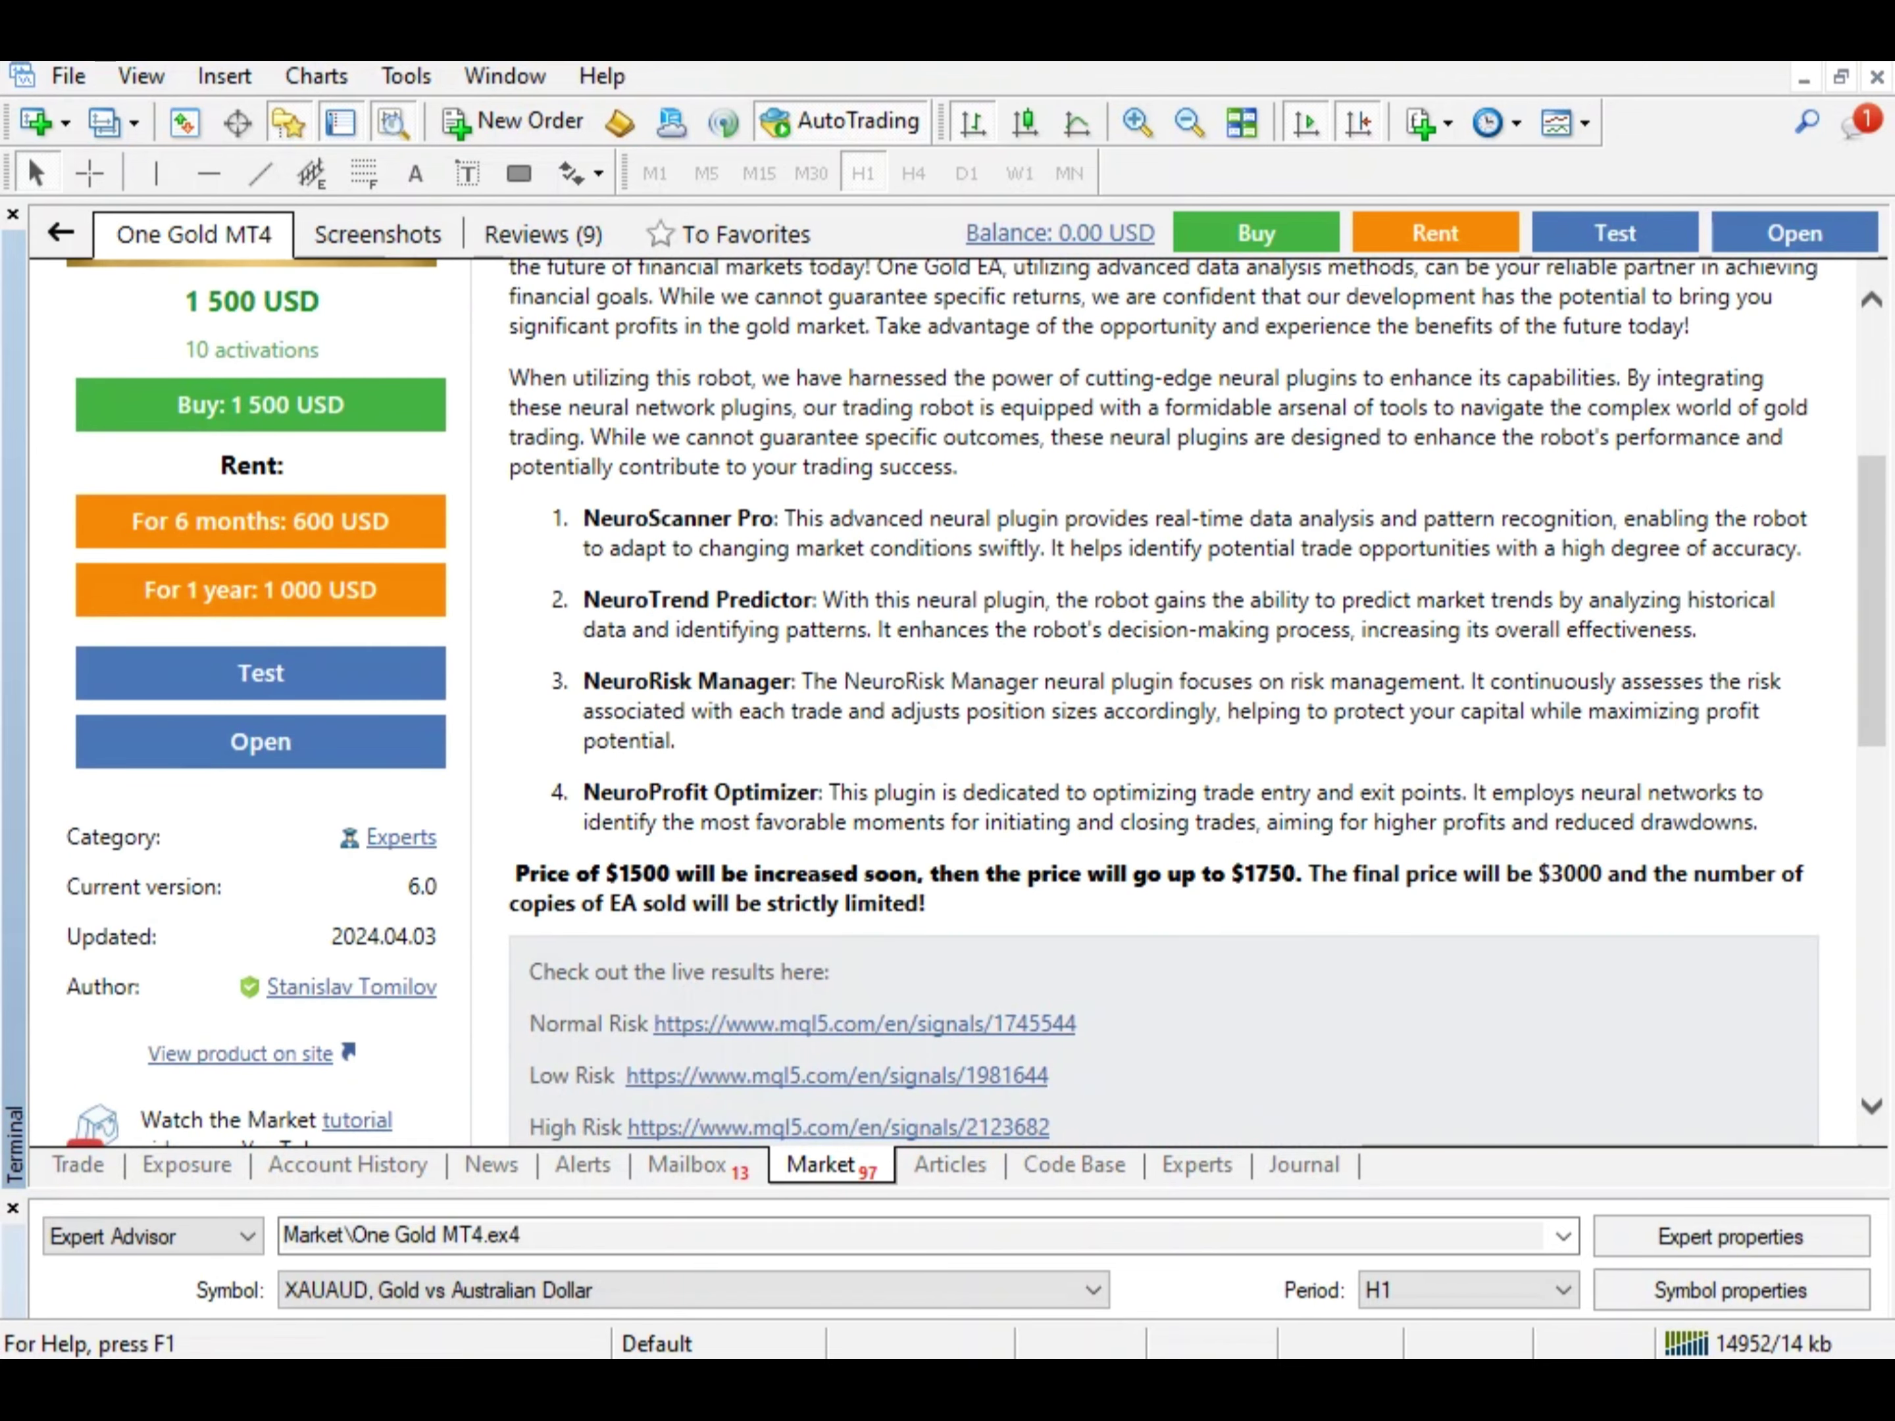
scroll(1160, 688, up, 4)
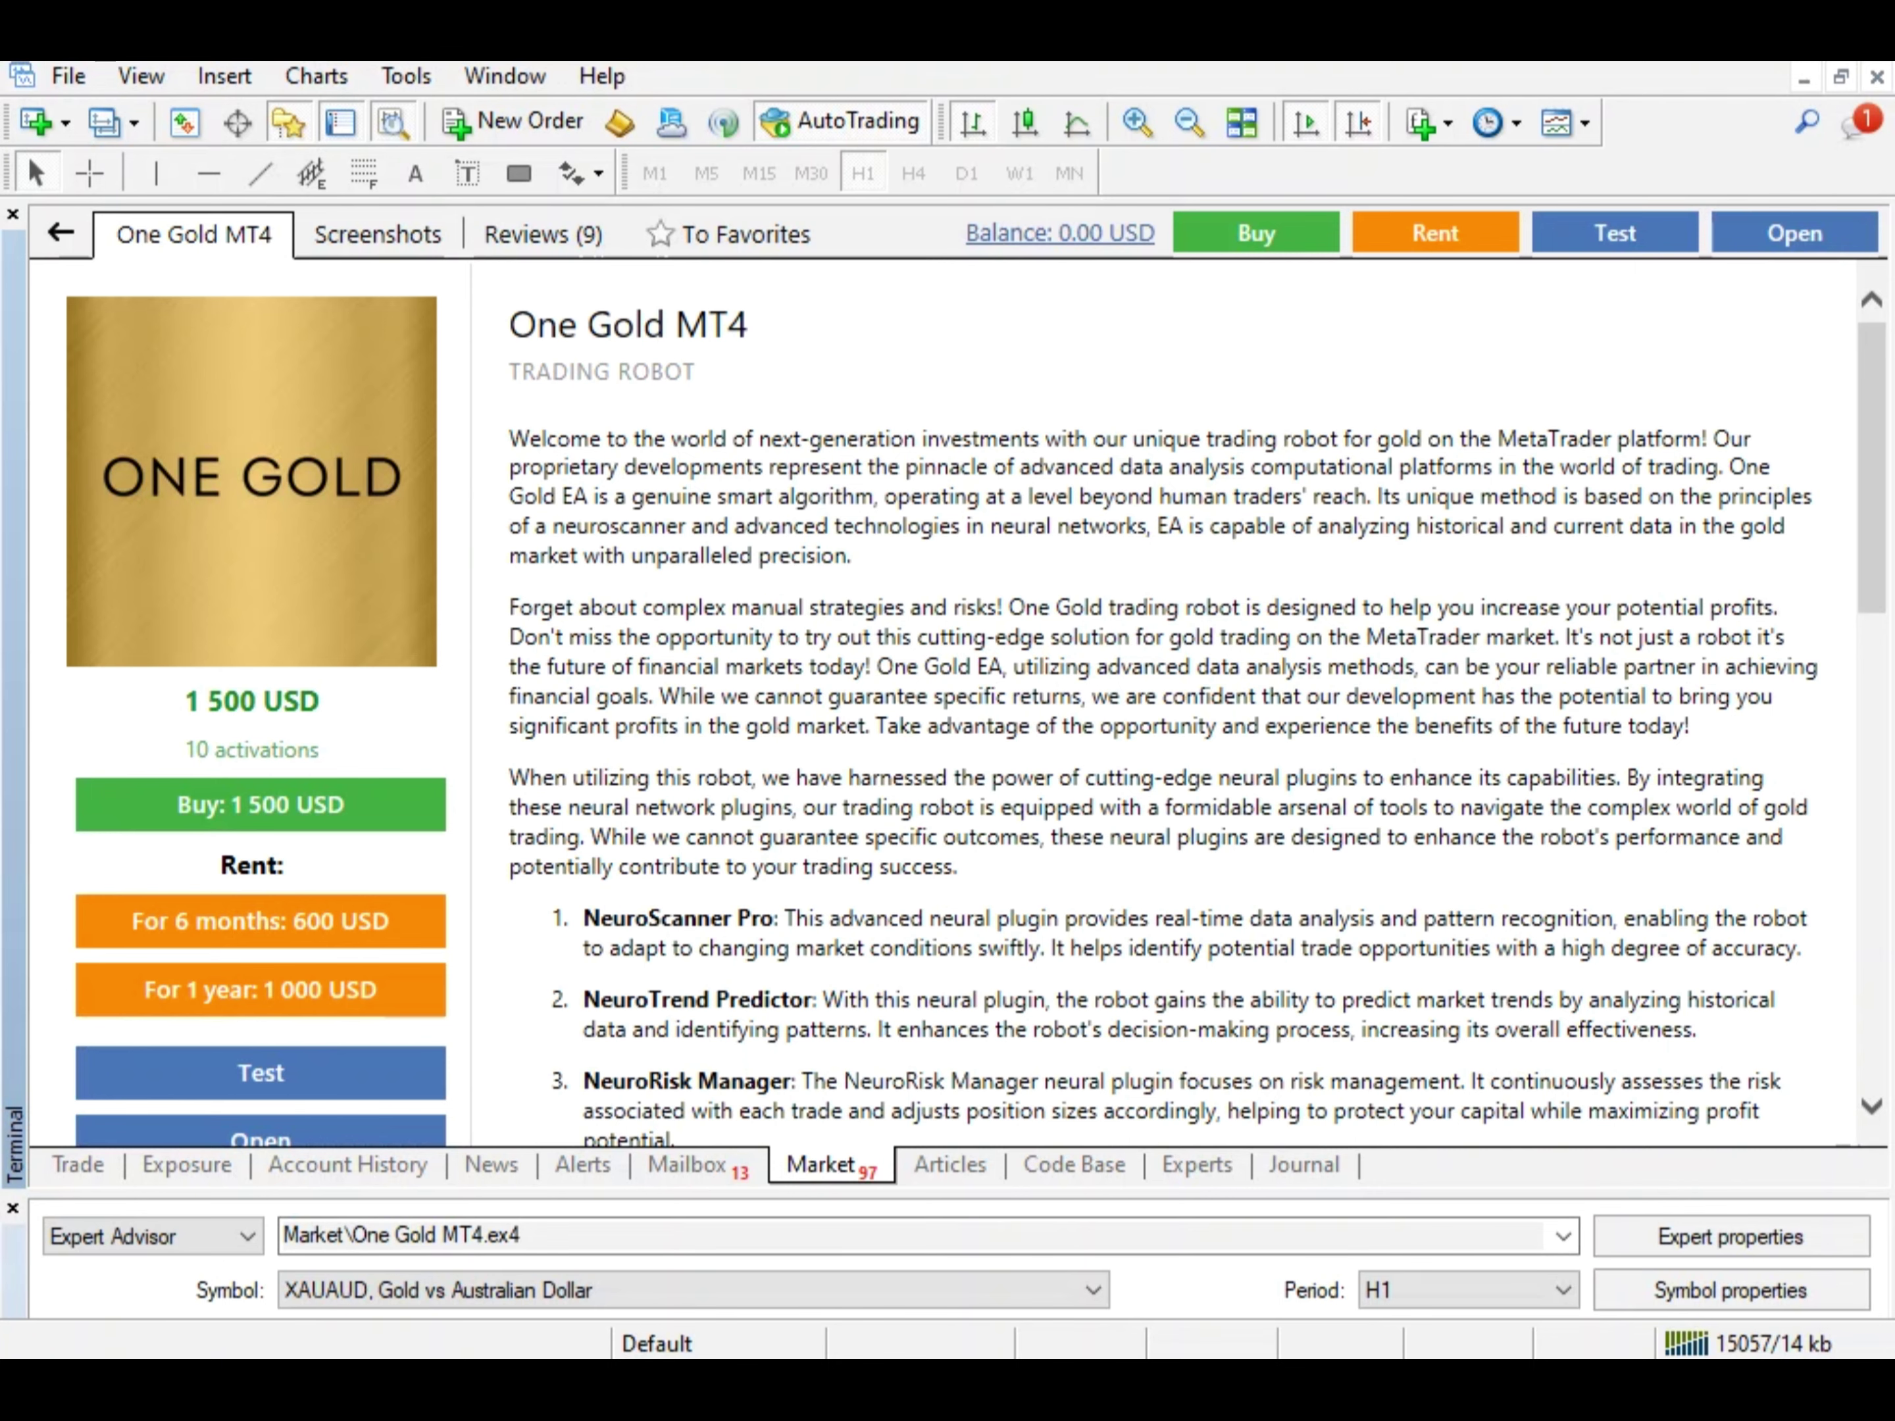
scroll(1161, 702, down, 9)
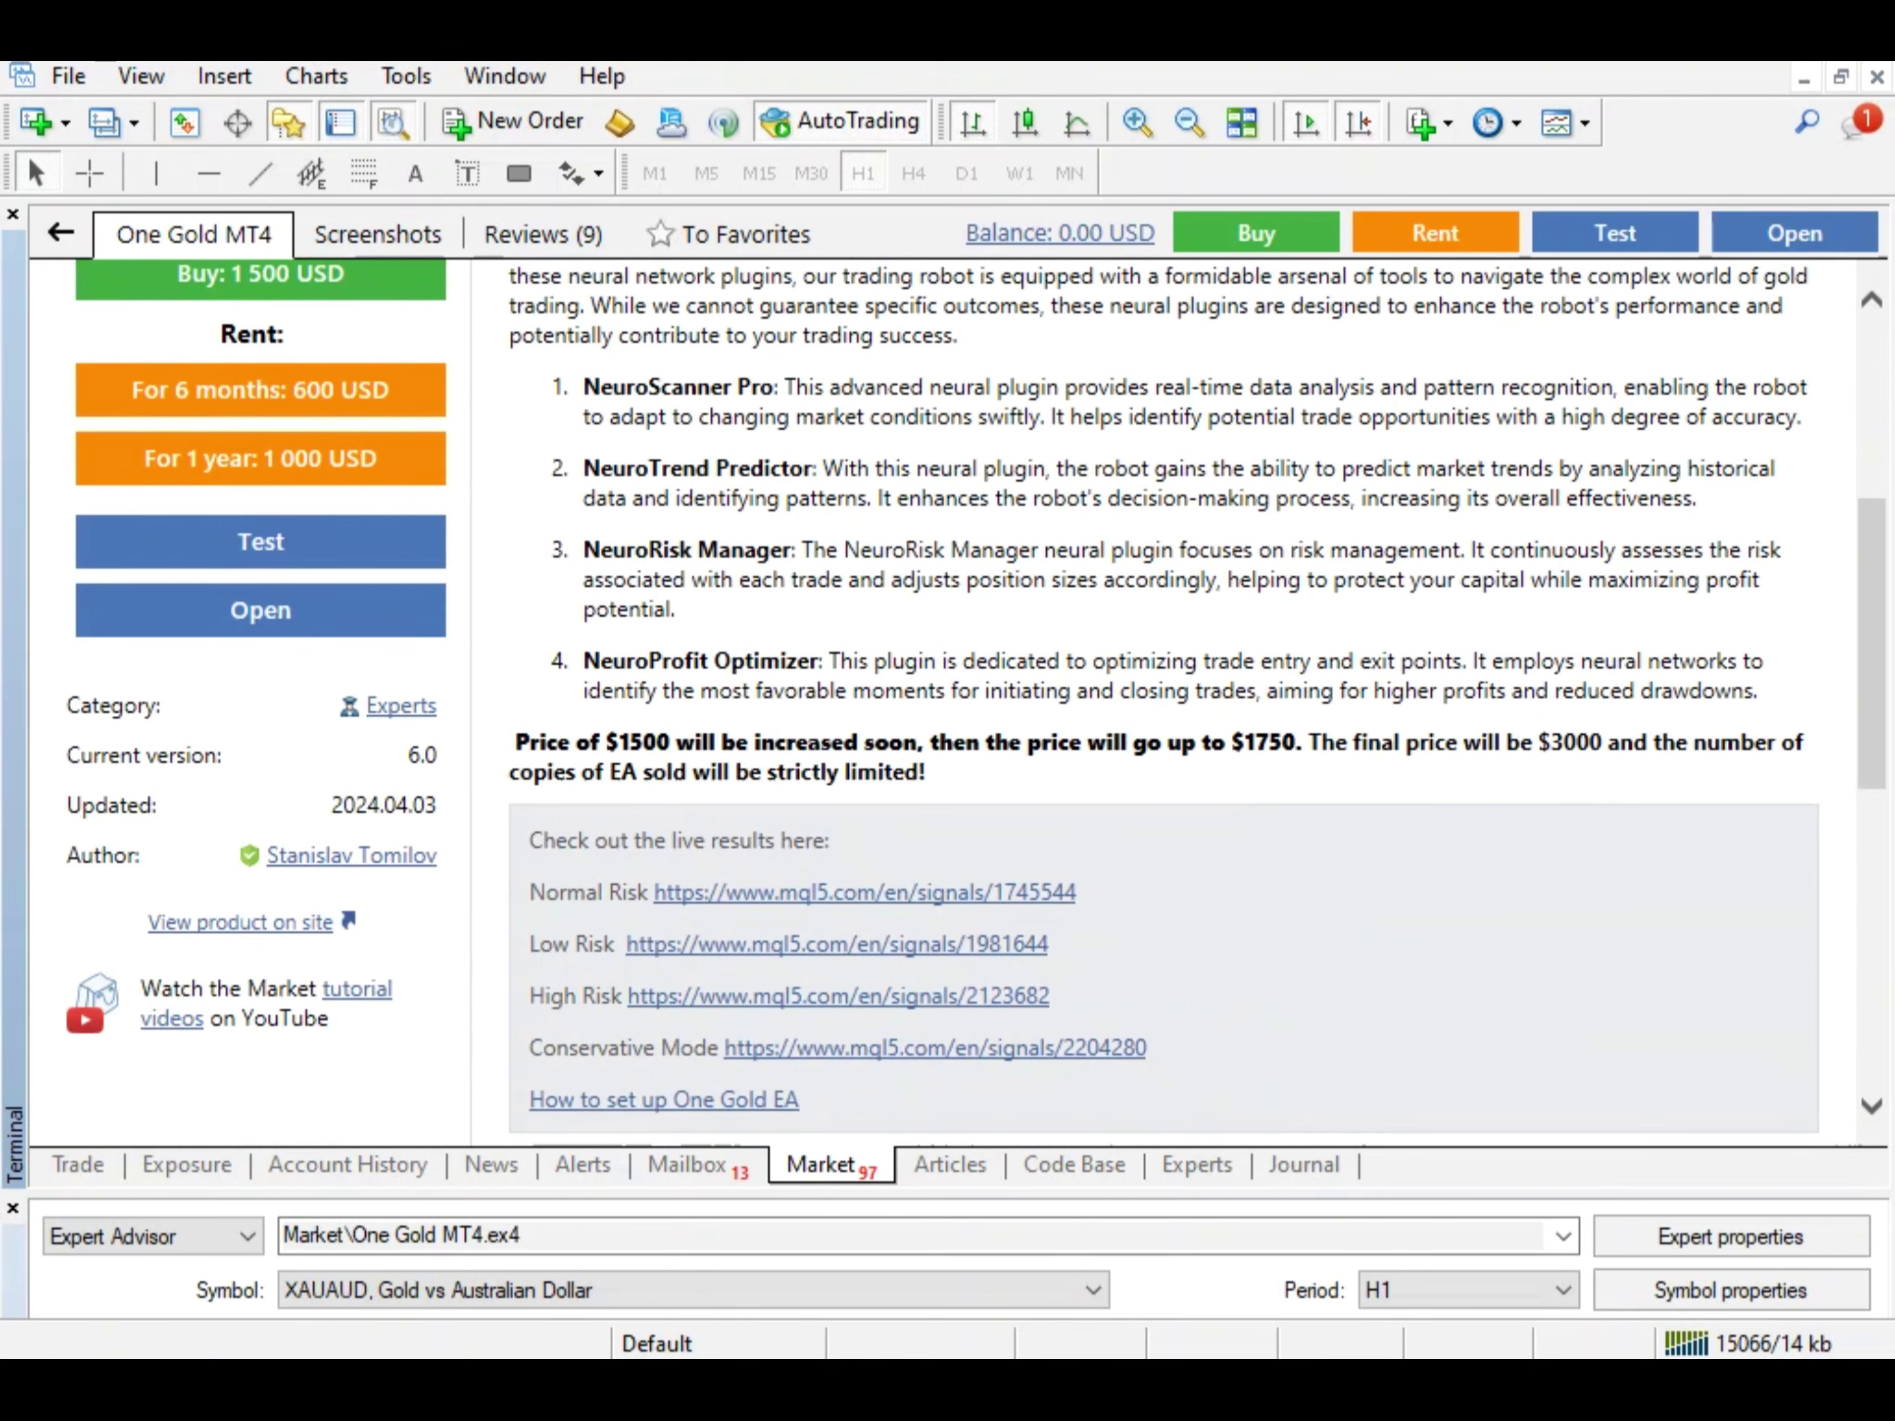
scroll(1161, 702, up, 5)
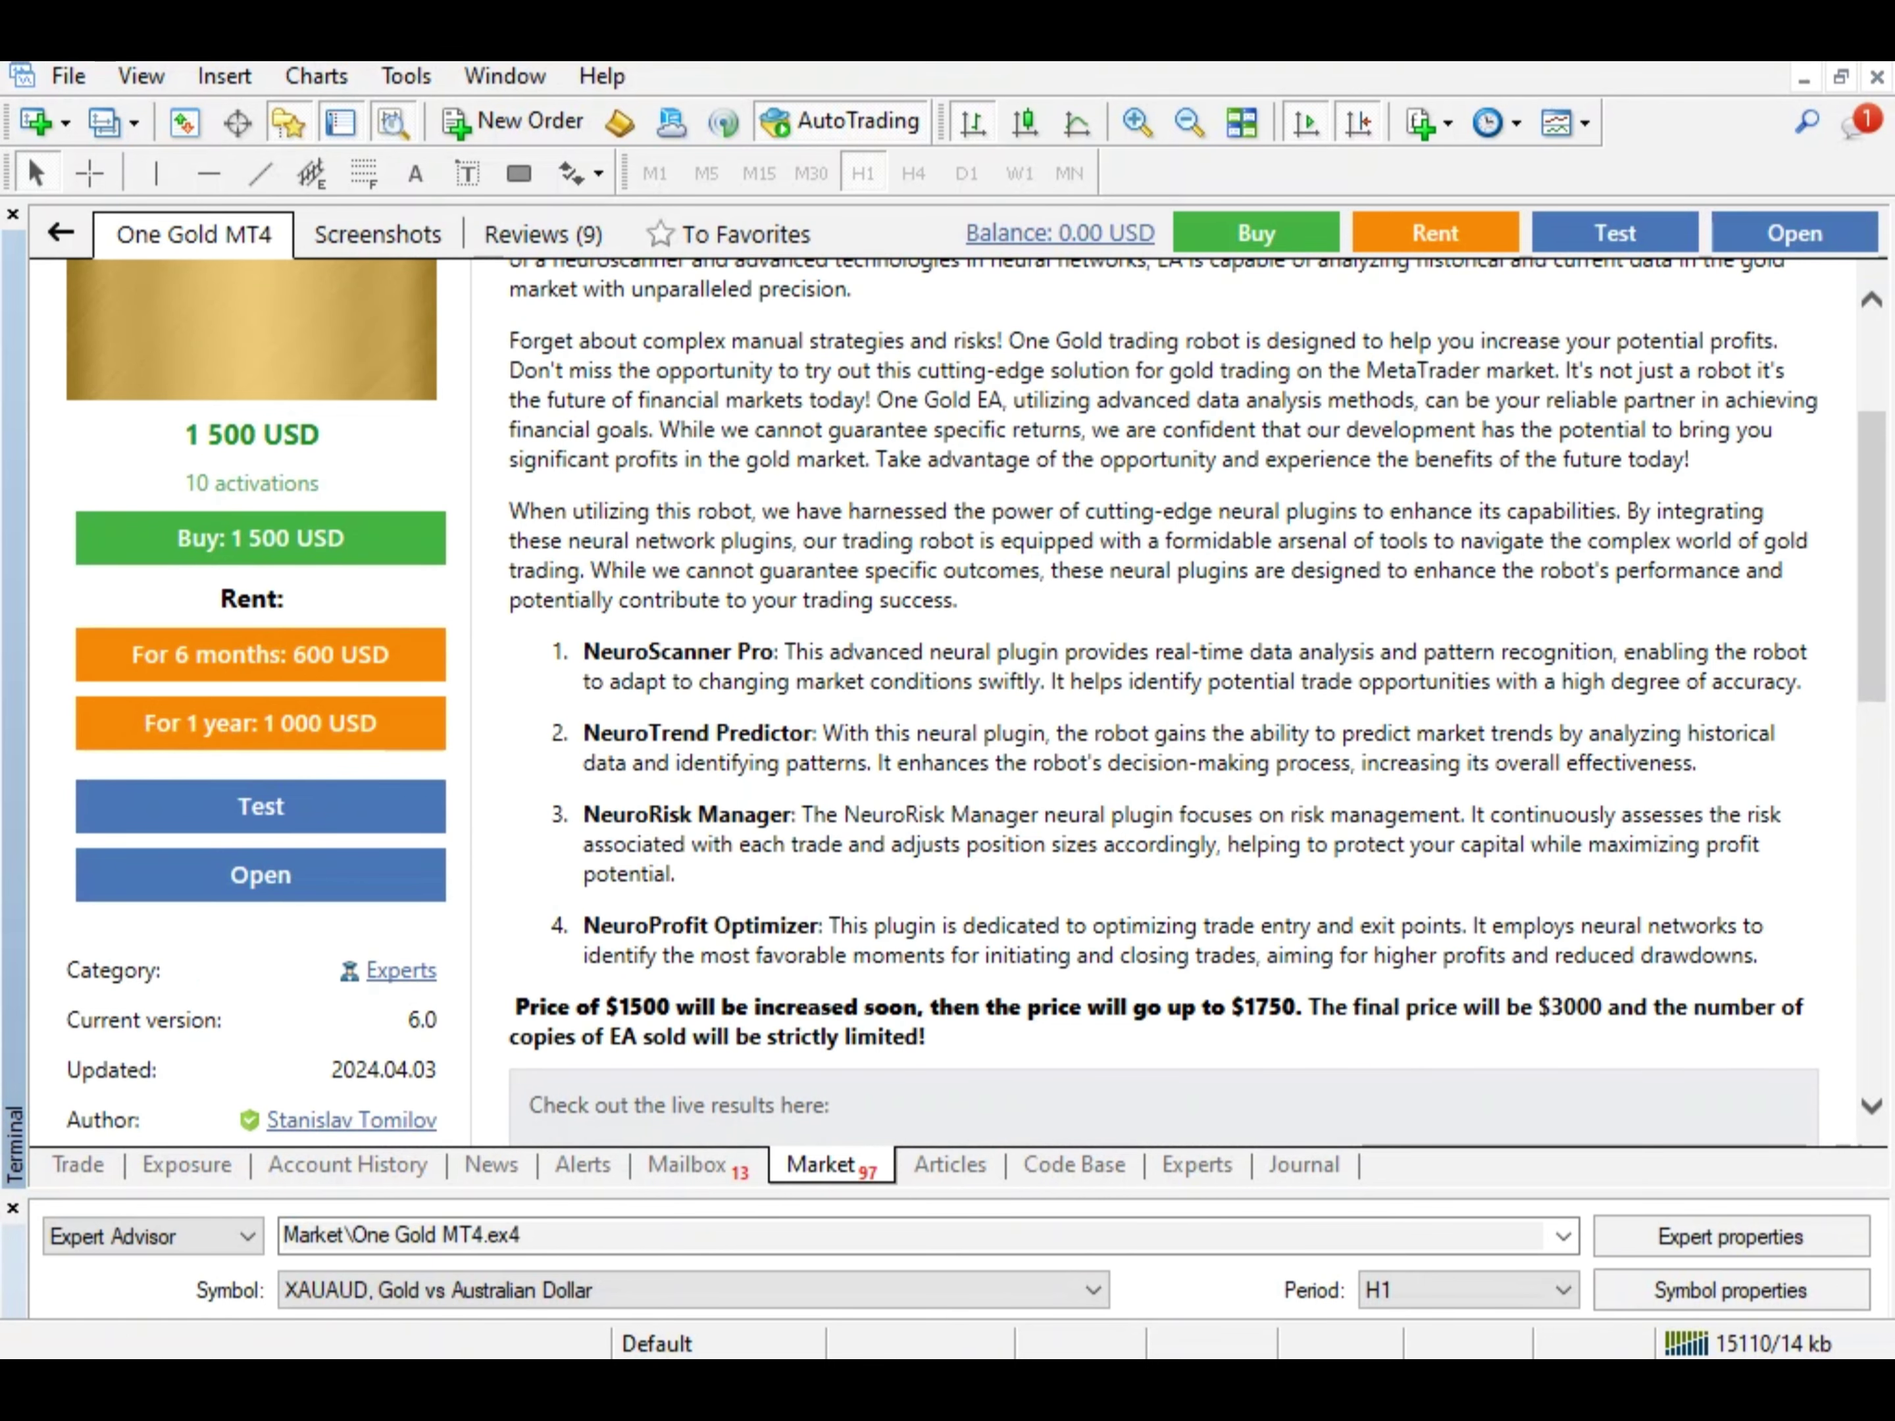
scroll(959, 696, down, 3)
scroll(959, 697, up, 6)
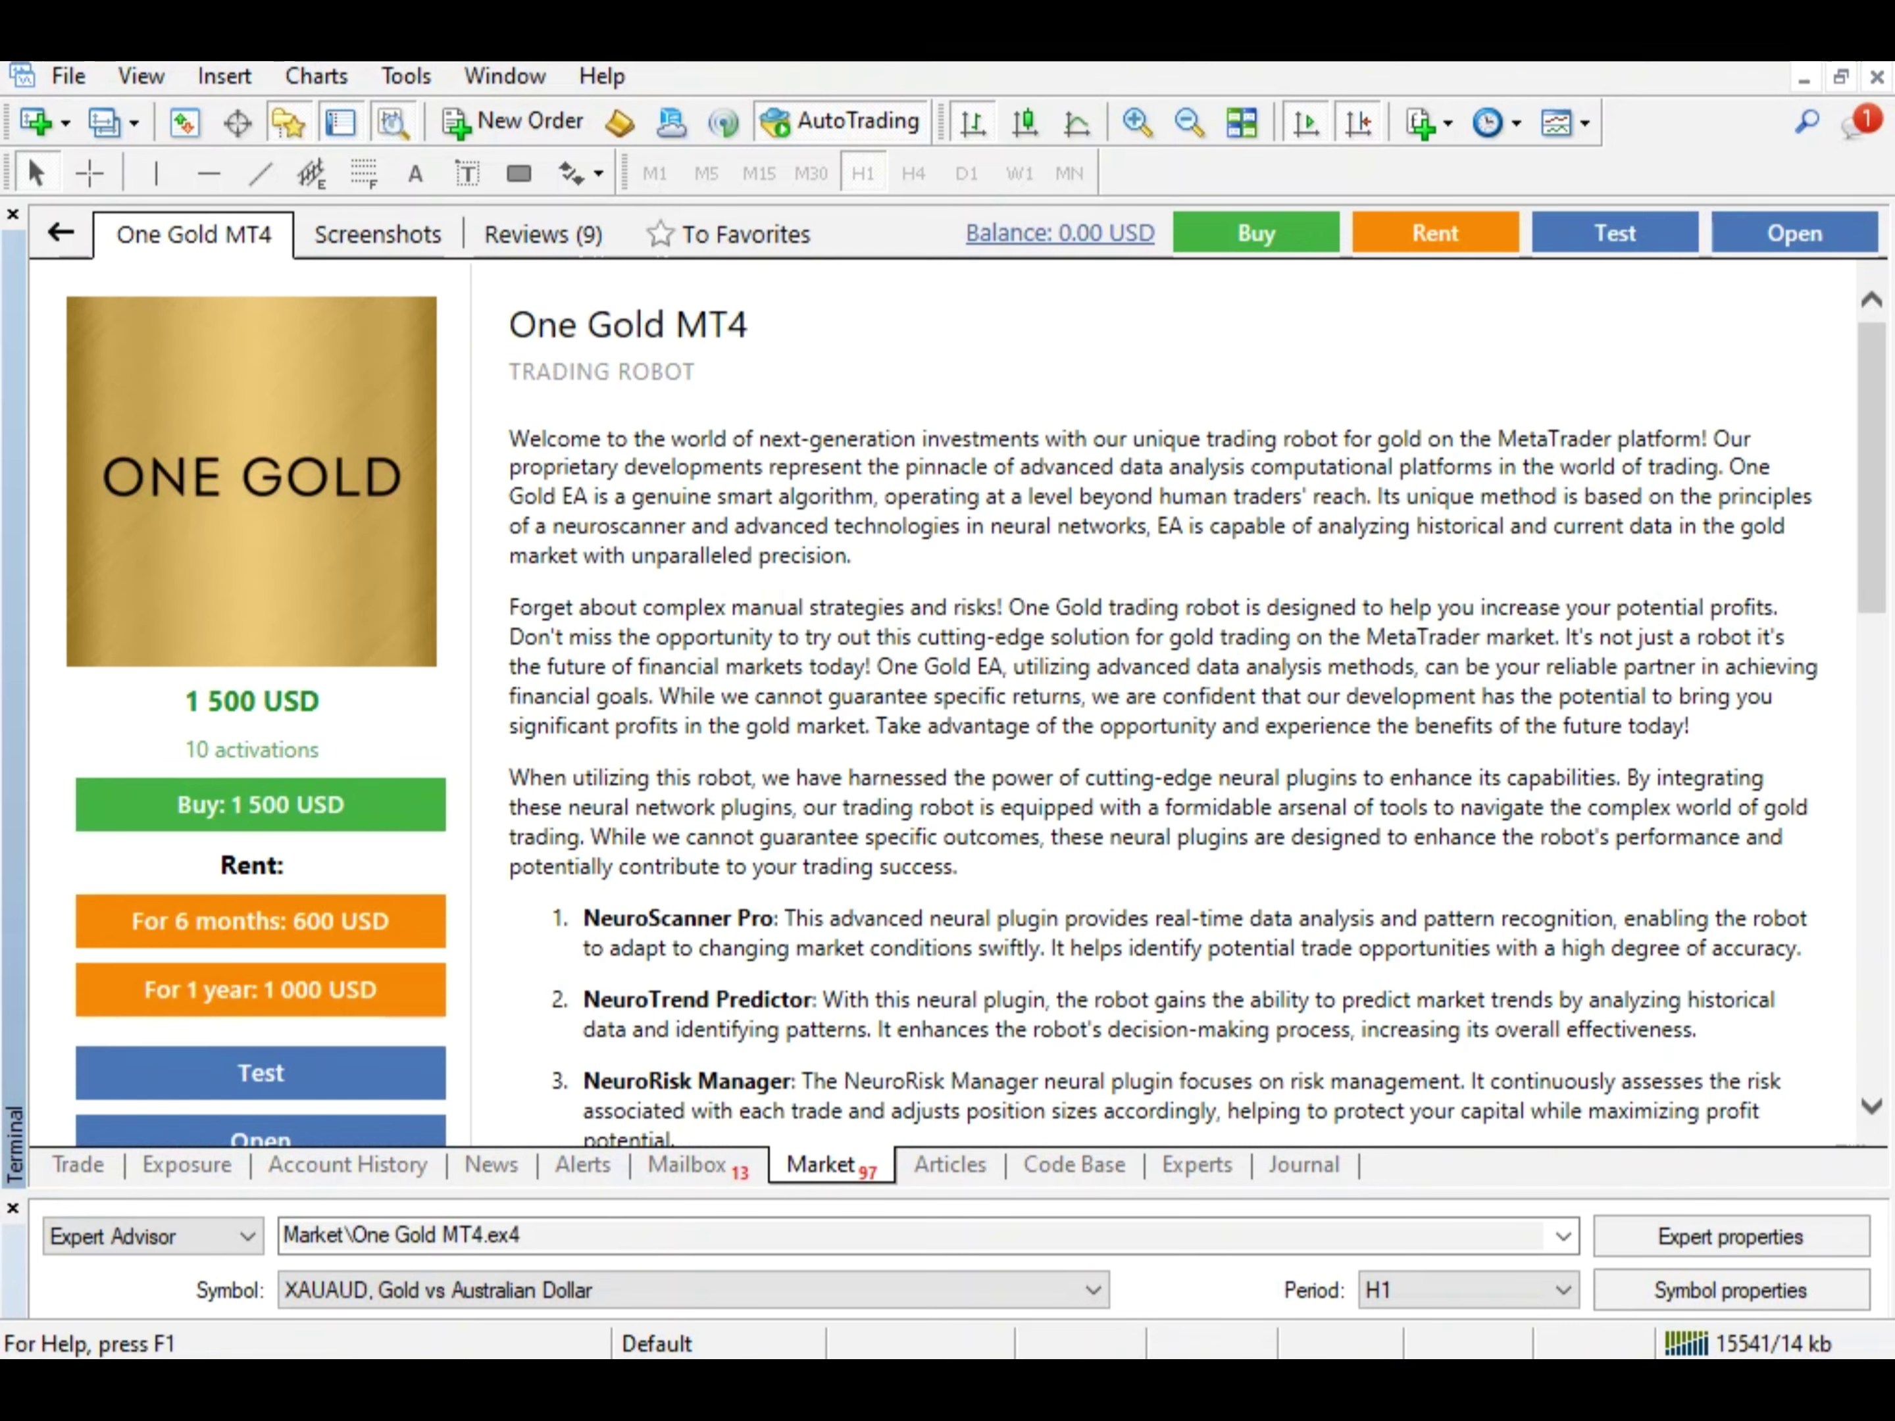
scroll(1161, 688, down, 15)
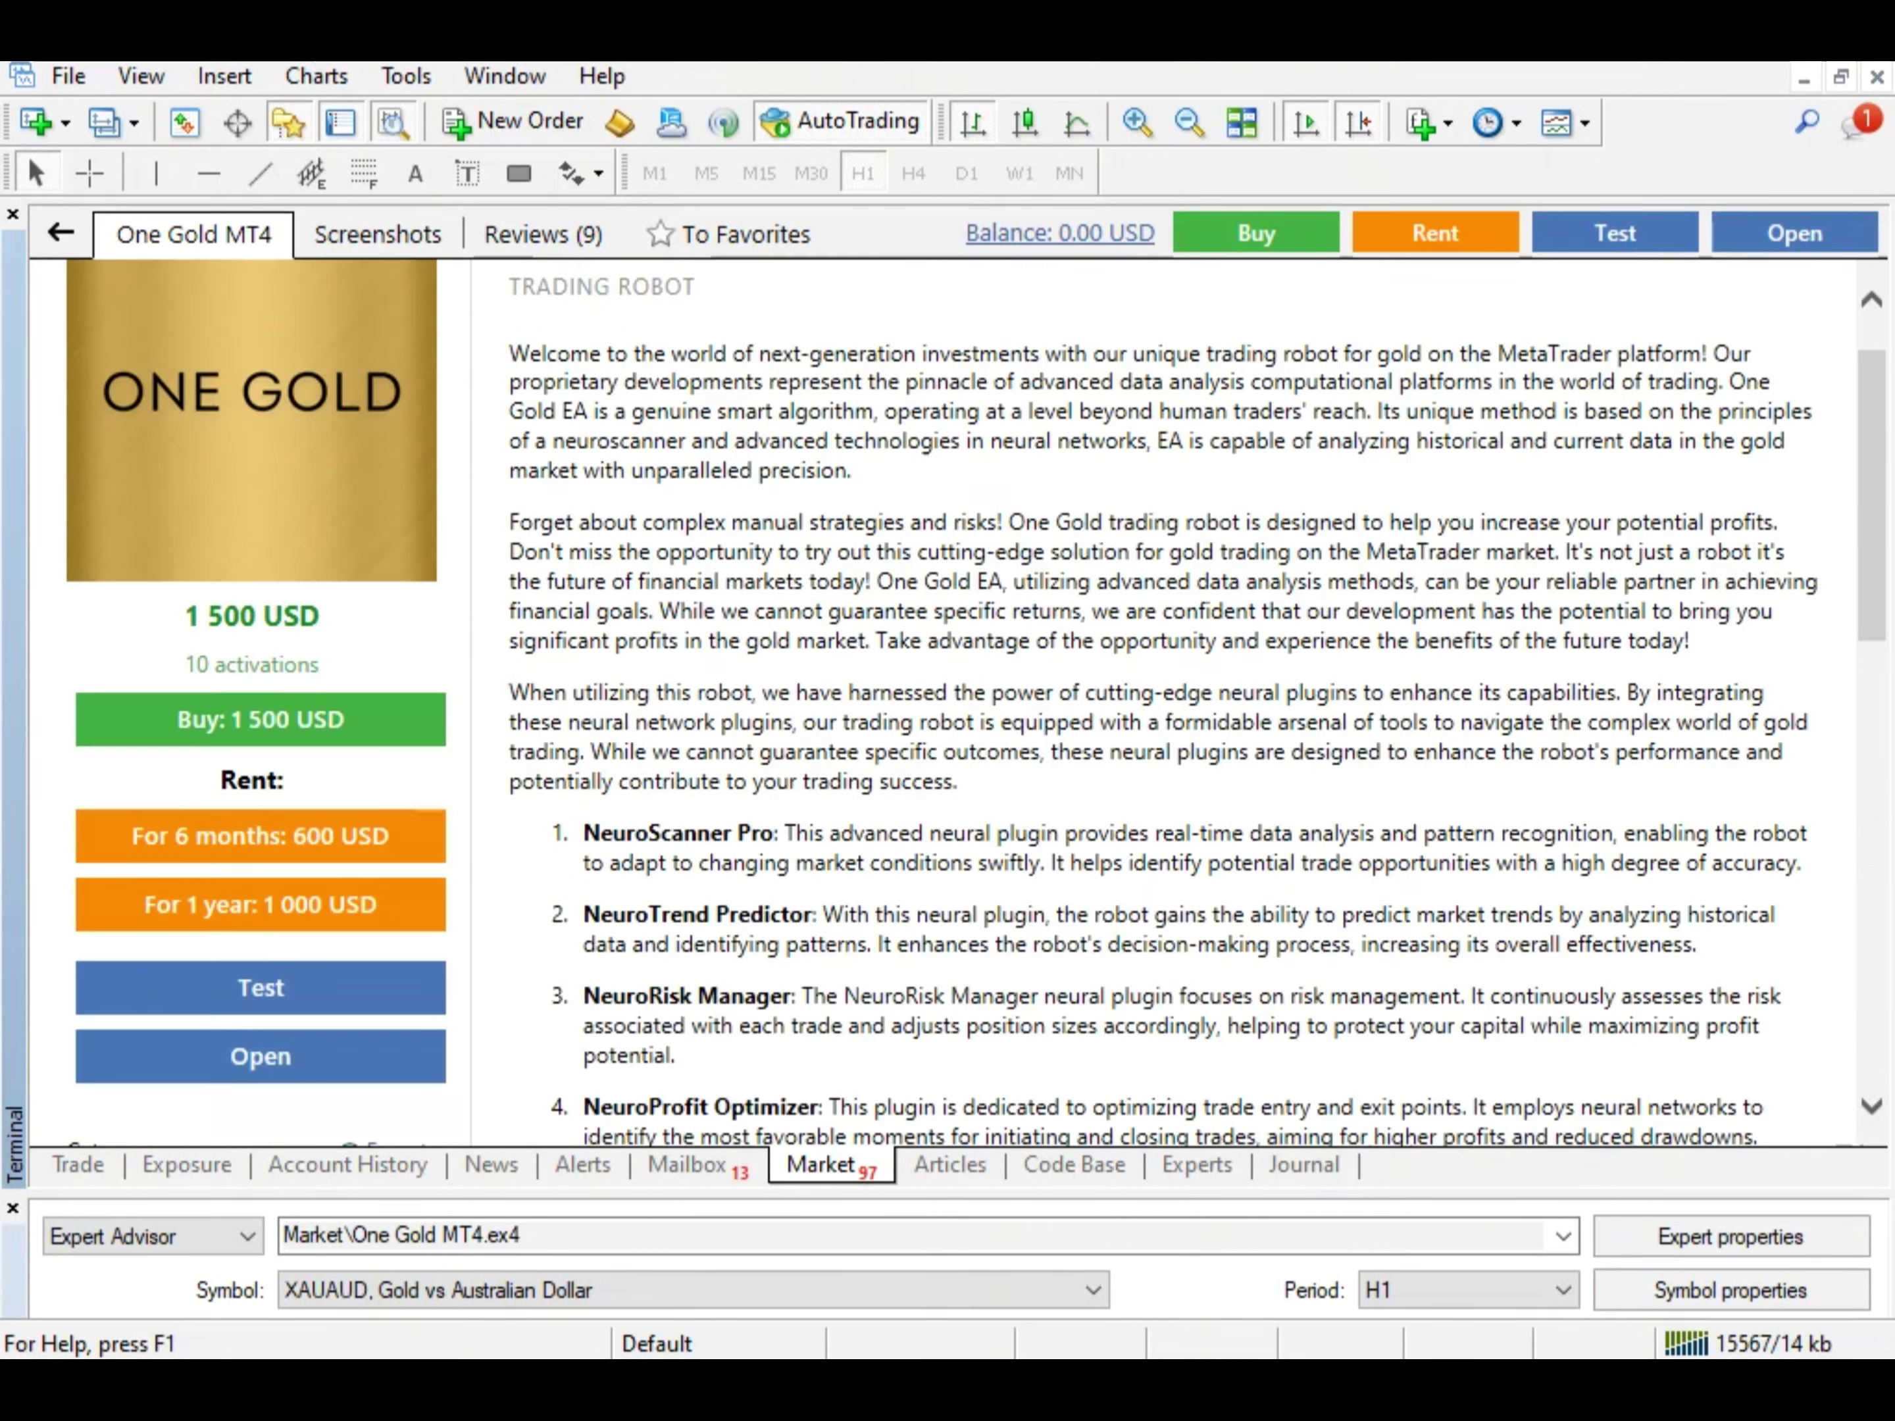
scroll(1161, 688, up, 15)
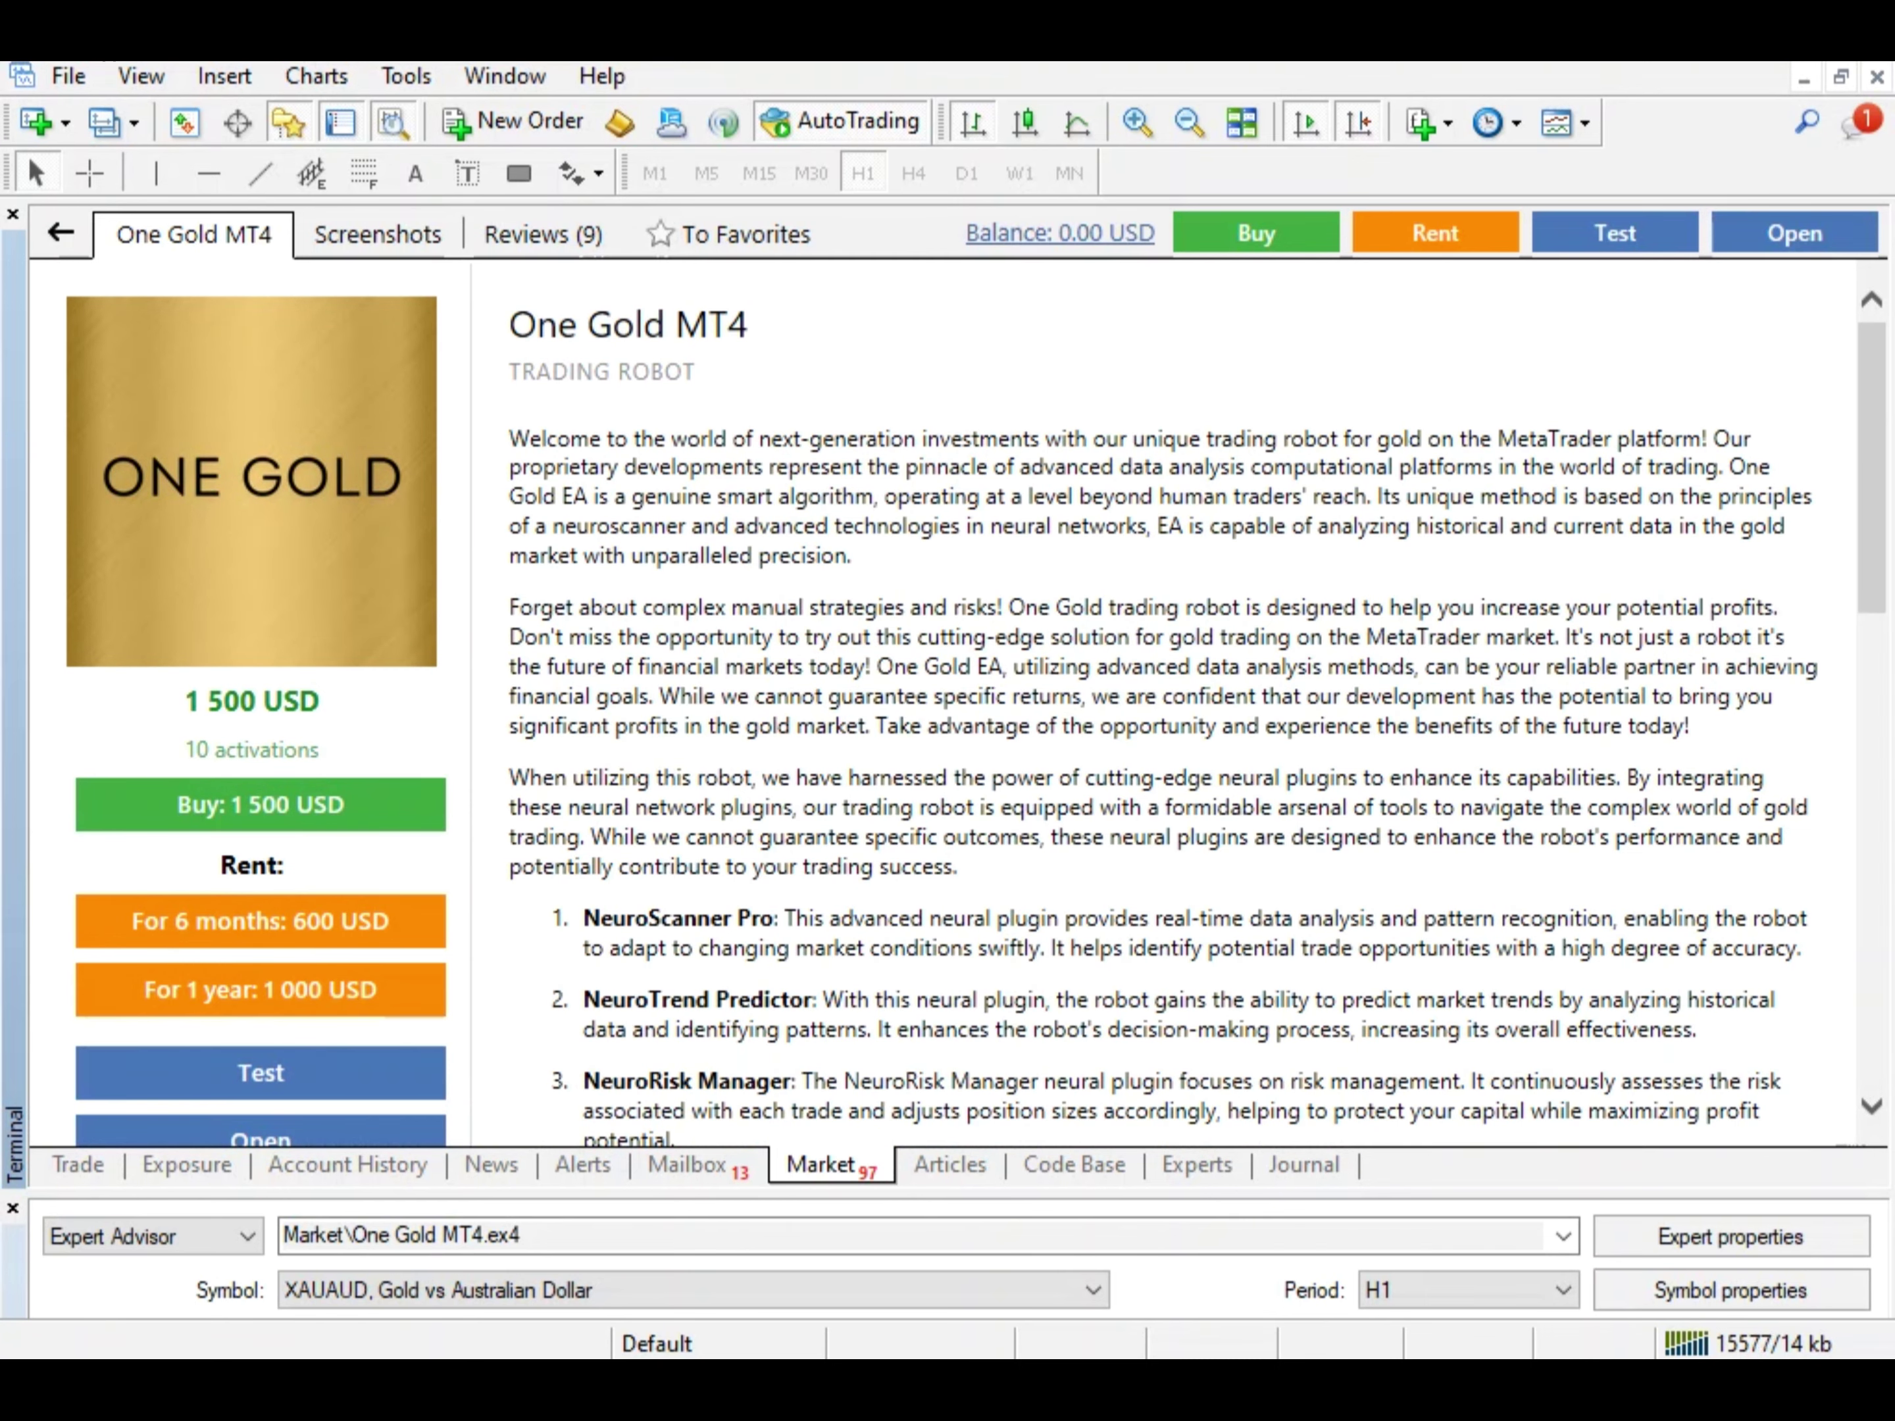
scroll(1161, 689, down, 15)
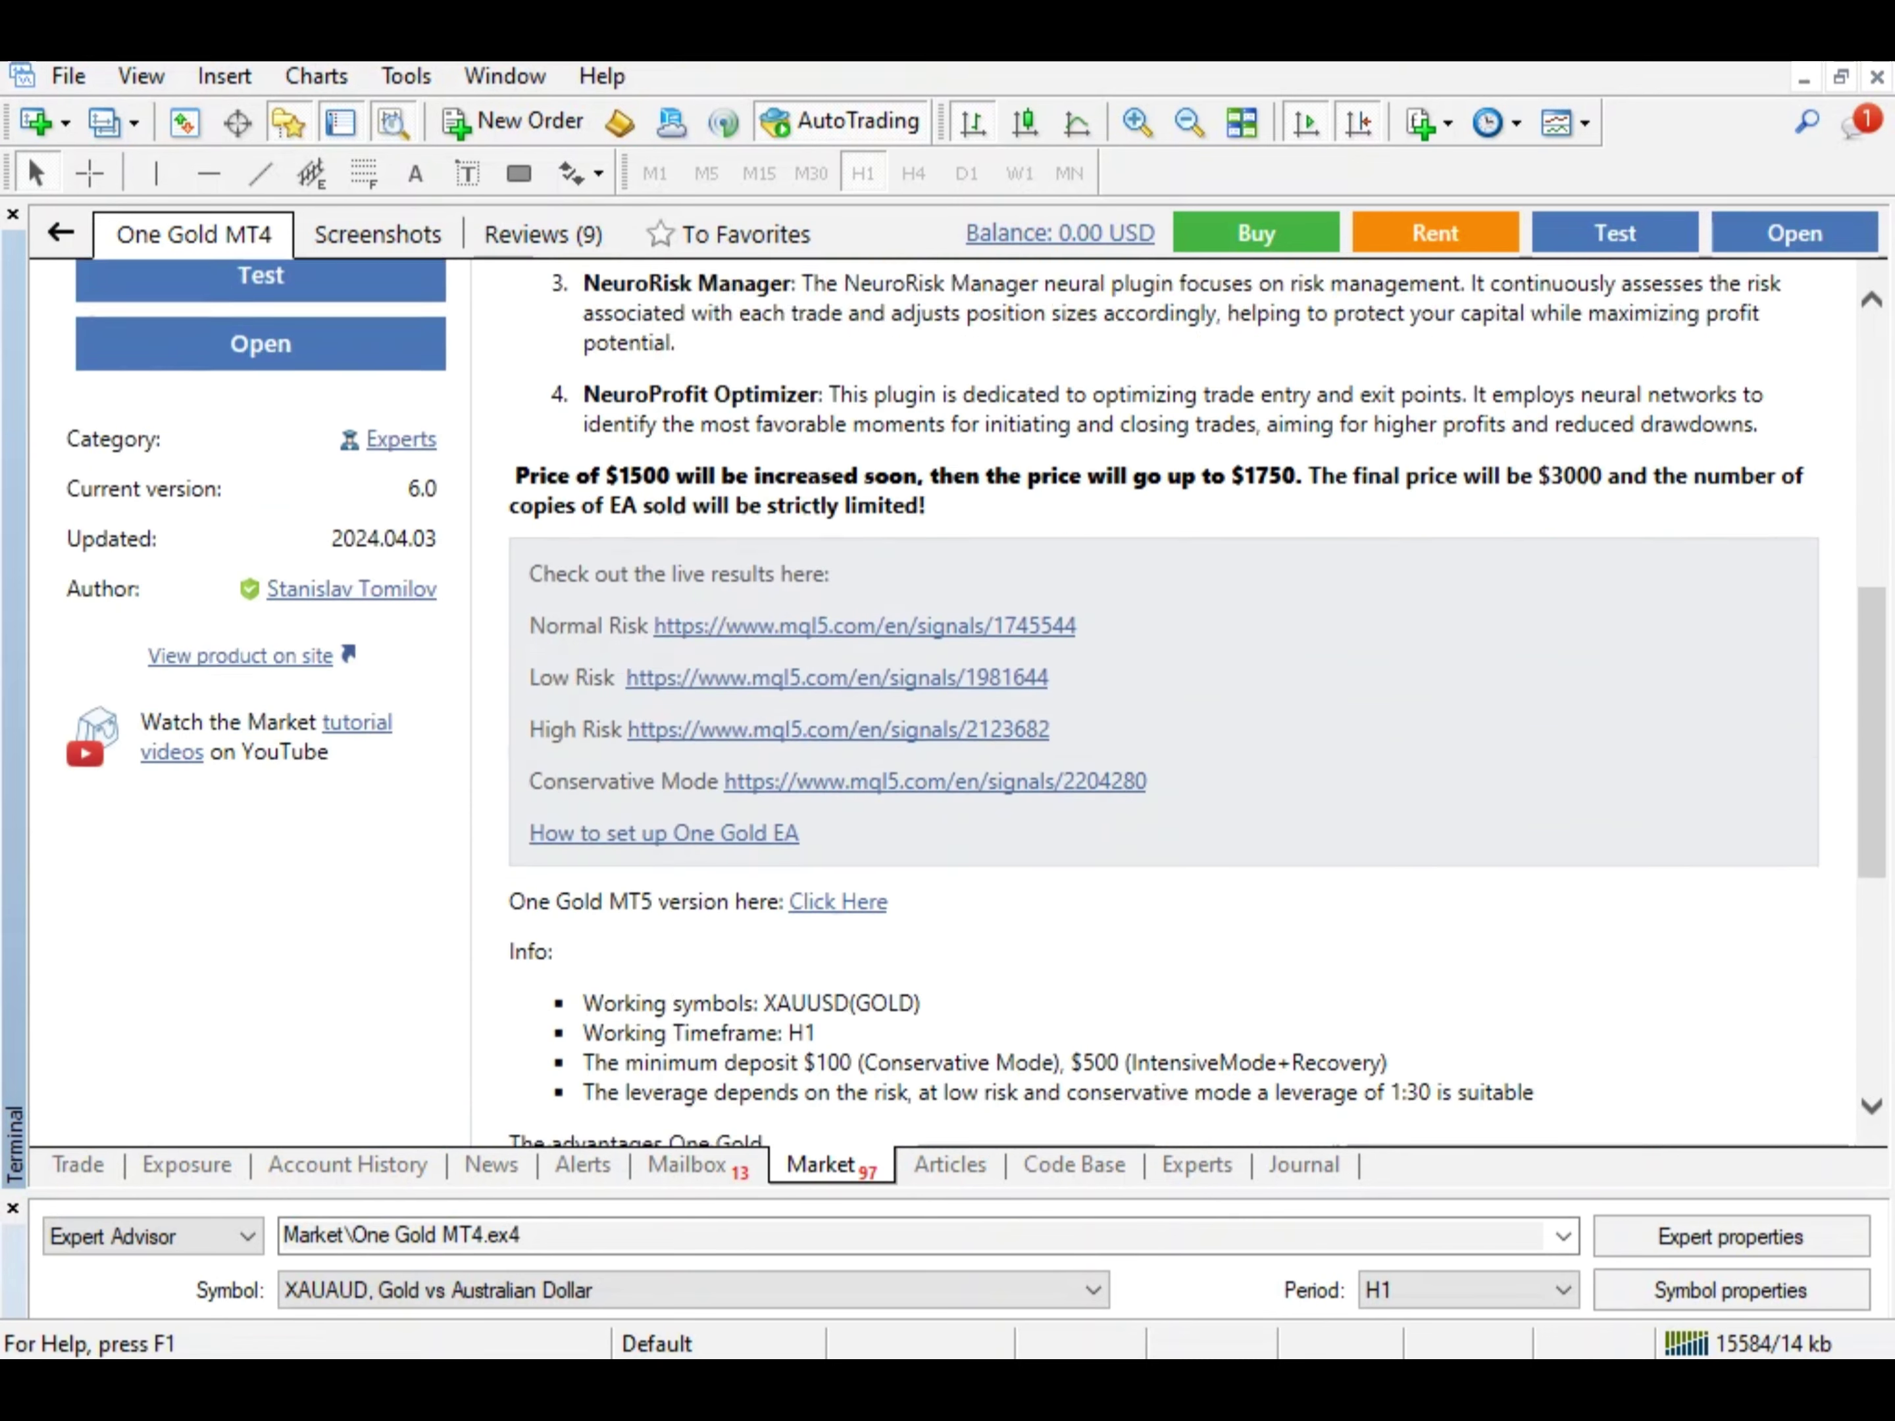
scroll(1161, 688, up, 15)
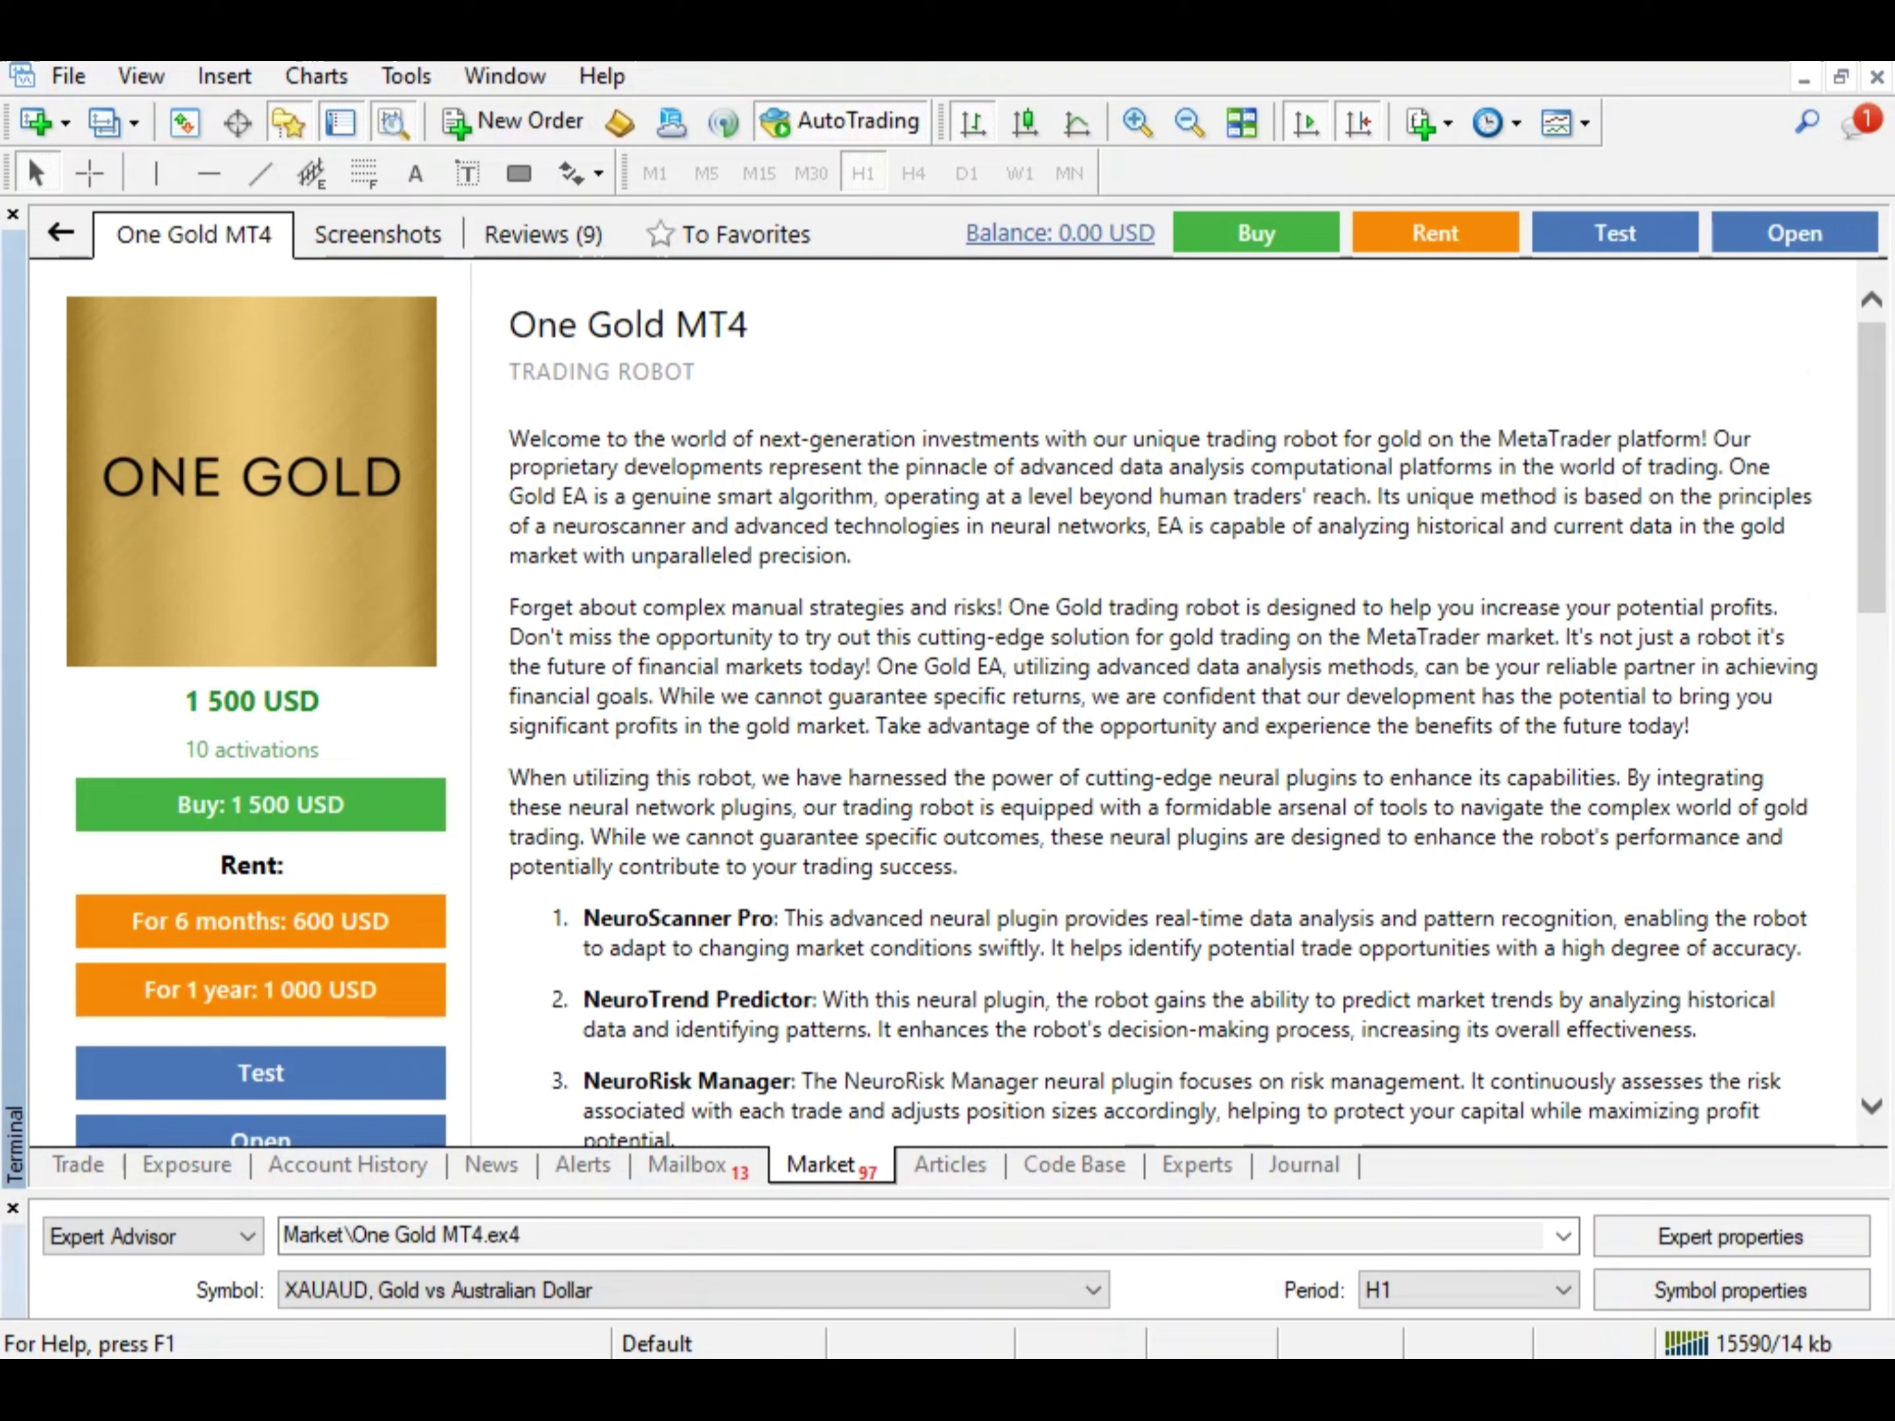
Start the One Gold MT4 visual test and show the chart as zoomed-out candlesticks without grid.
drag(945, 1192, 945, 615)
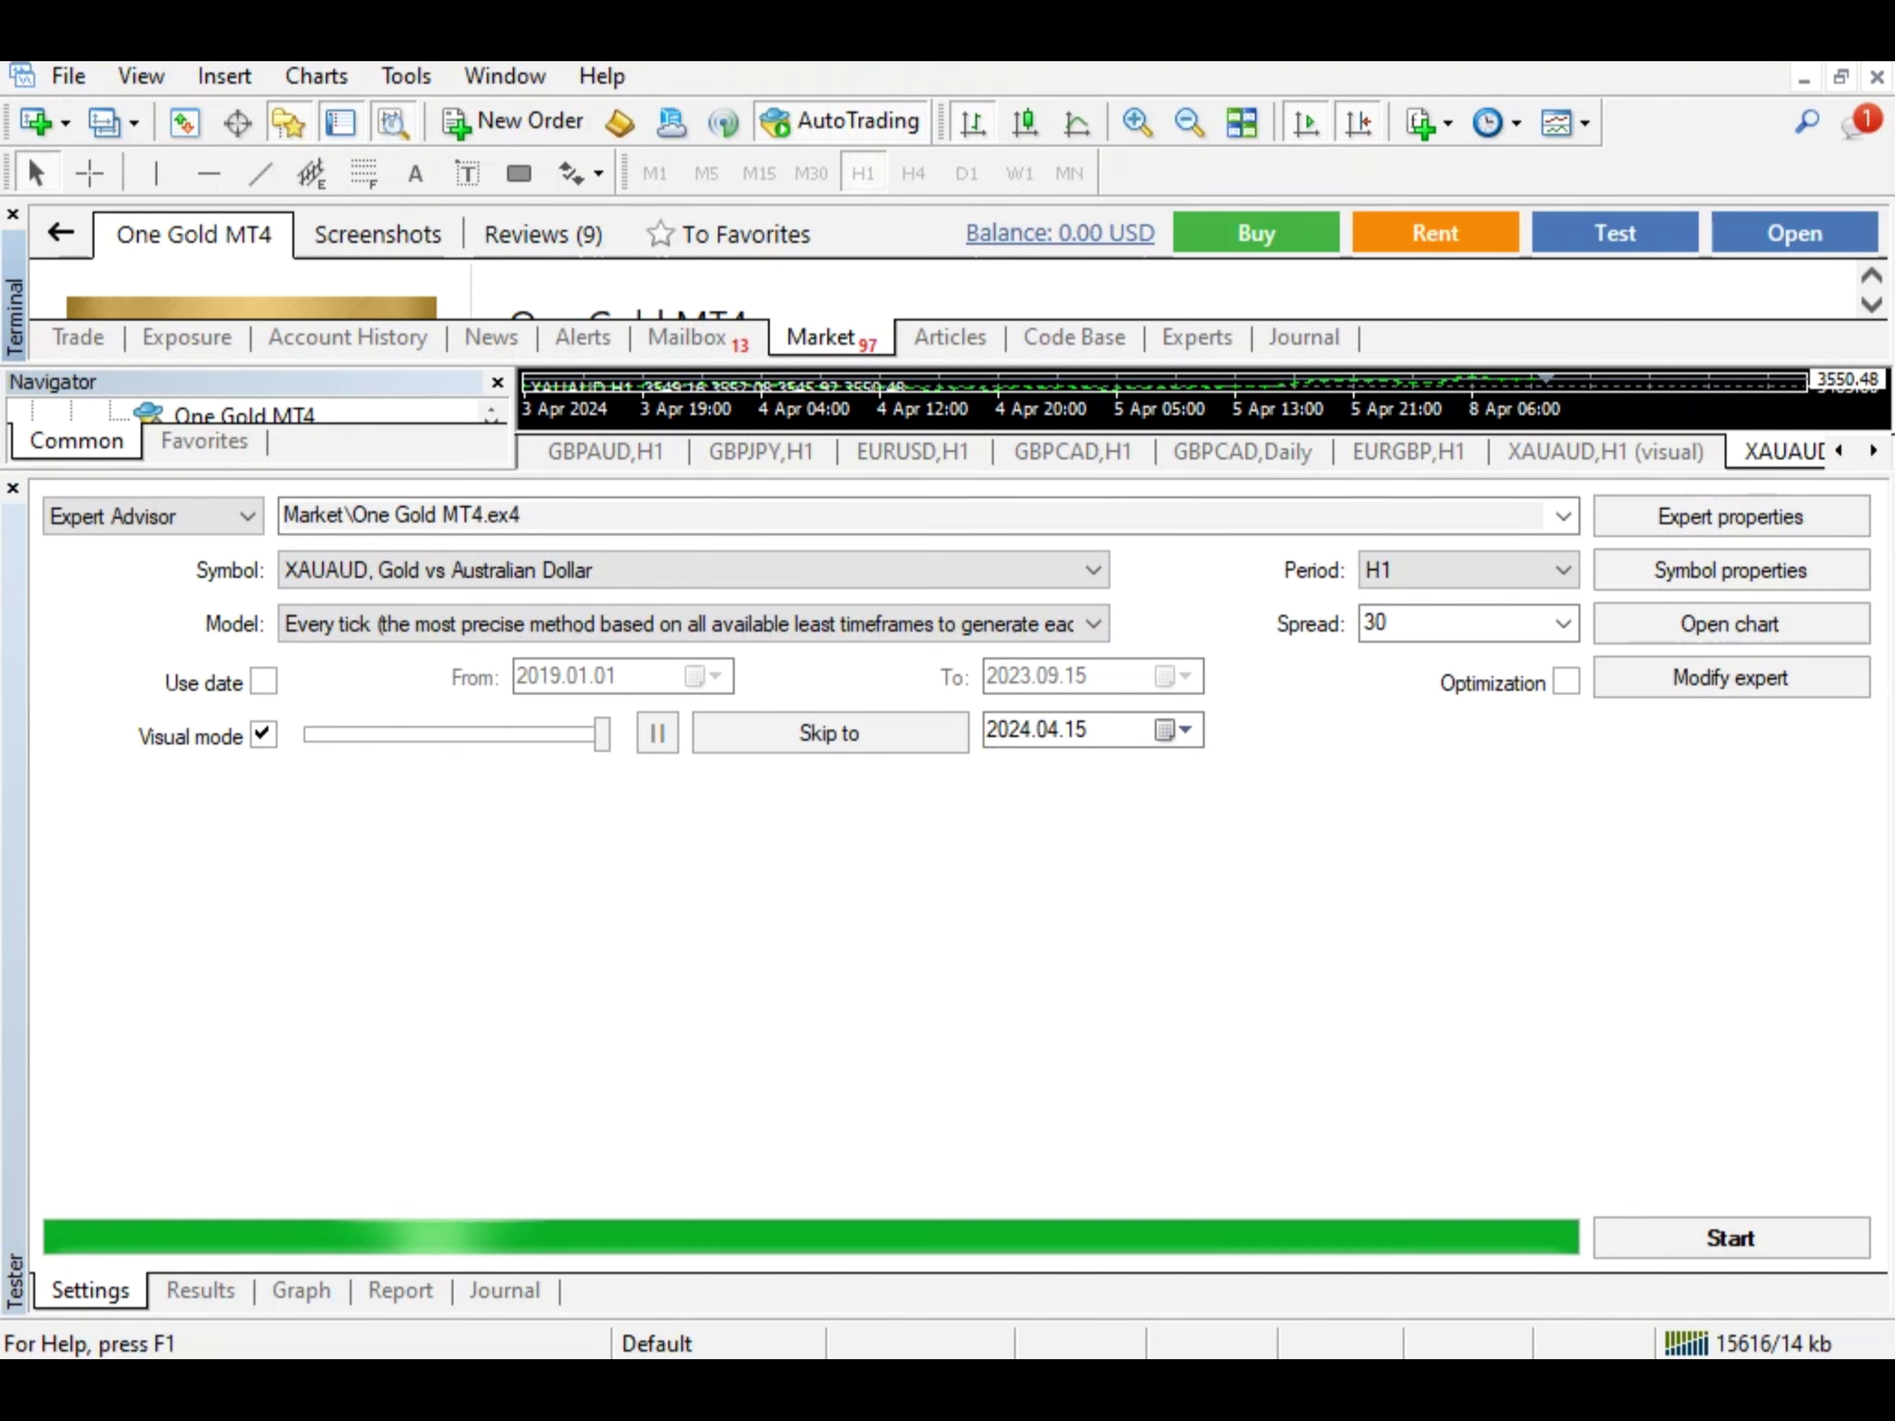
click(1731, 1239)
right_click(1212, 482)
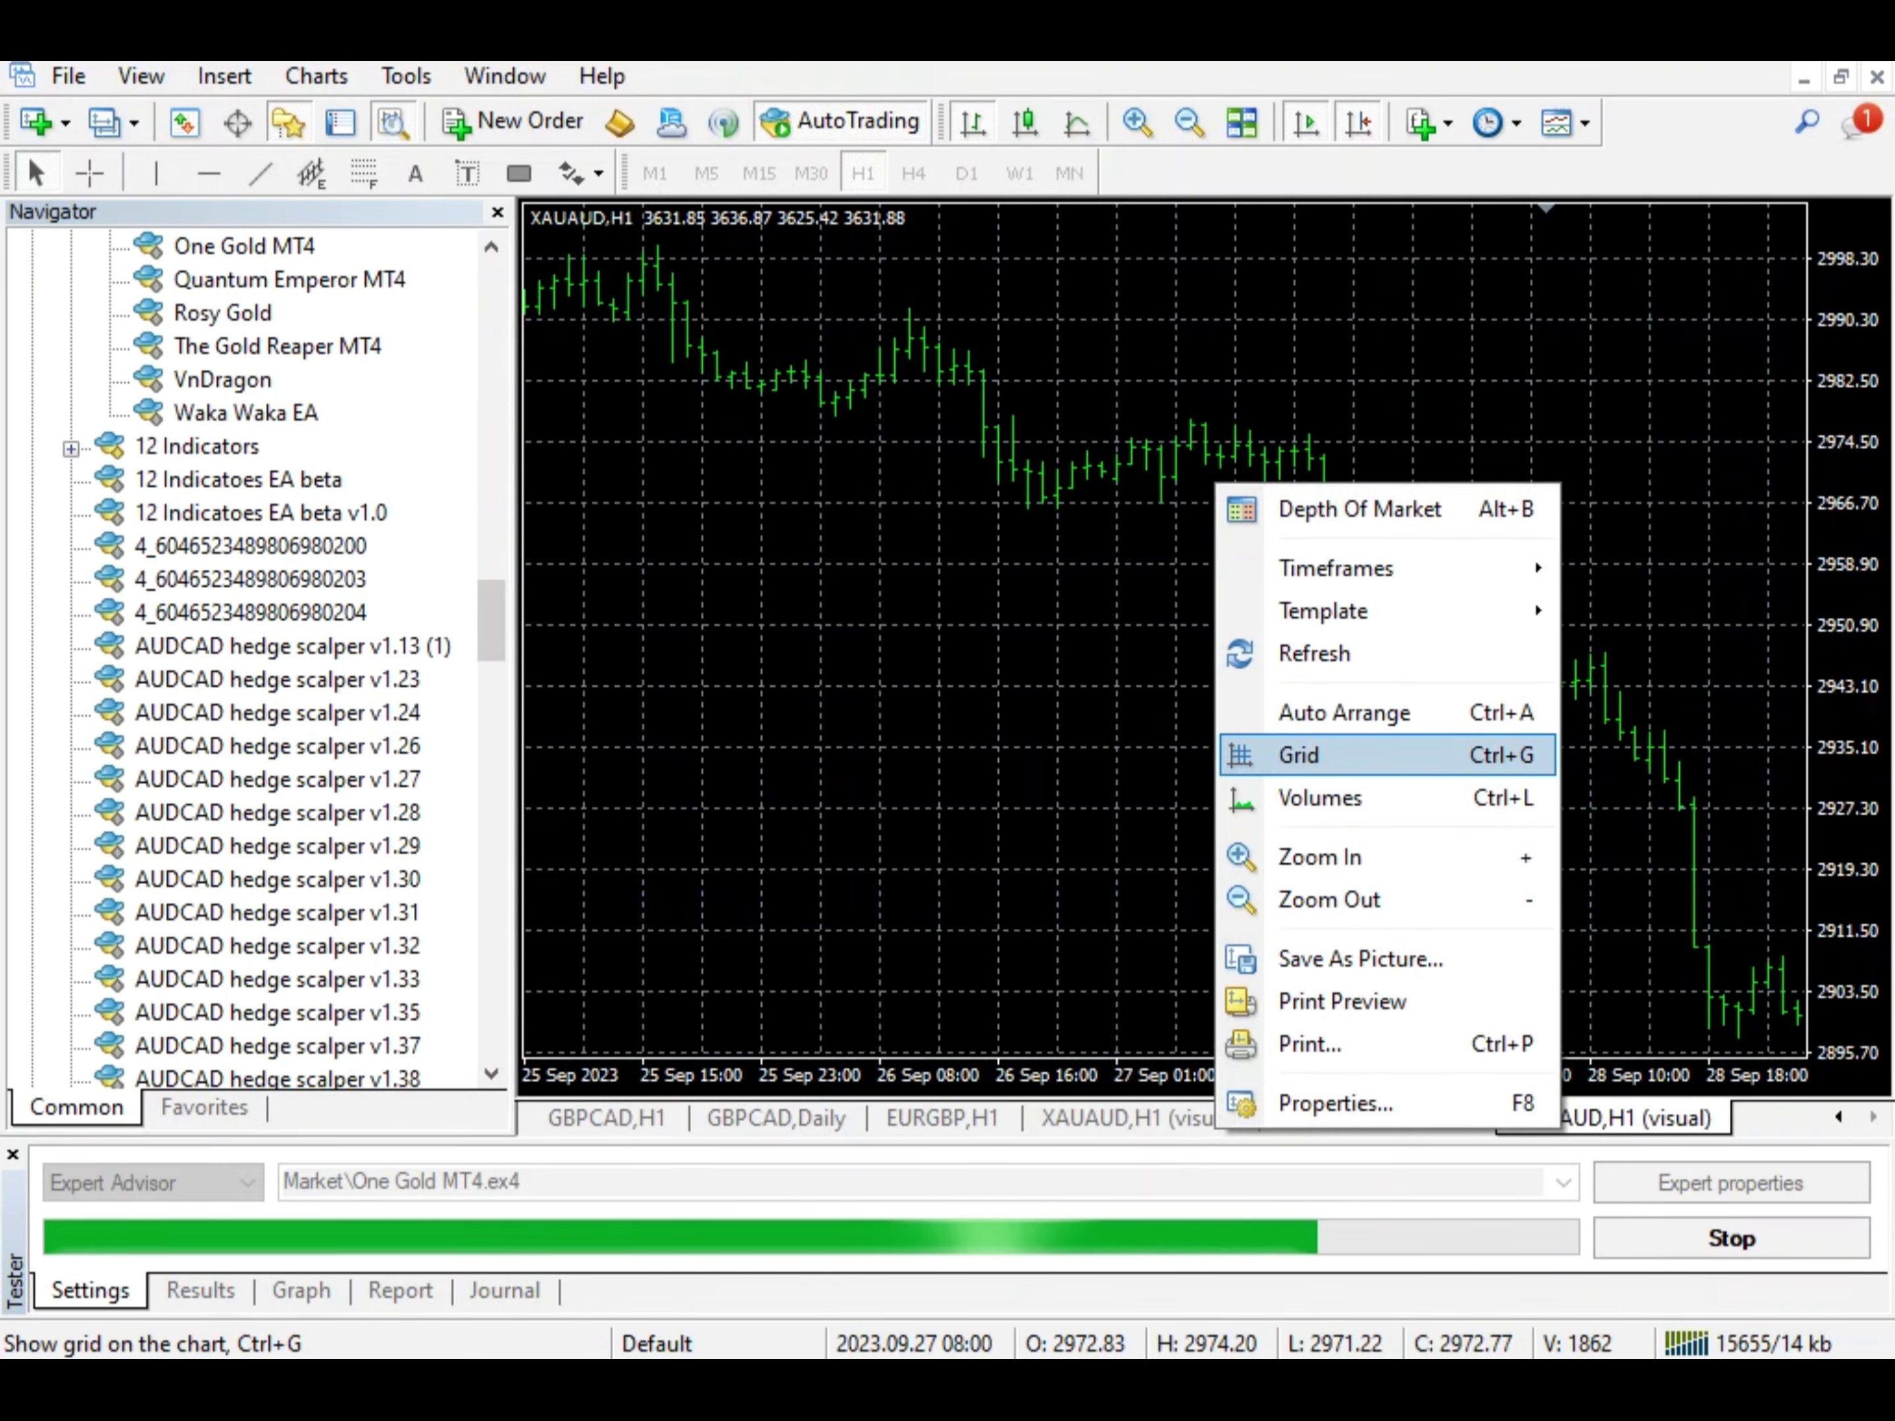
click(1247, 756)
key(alt+2)
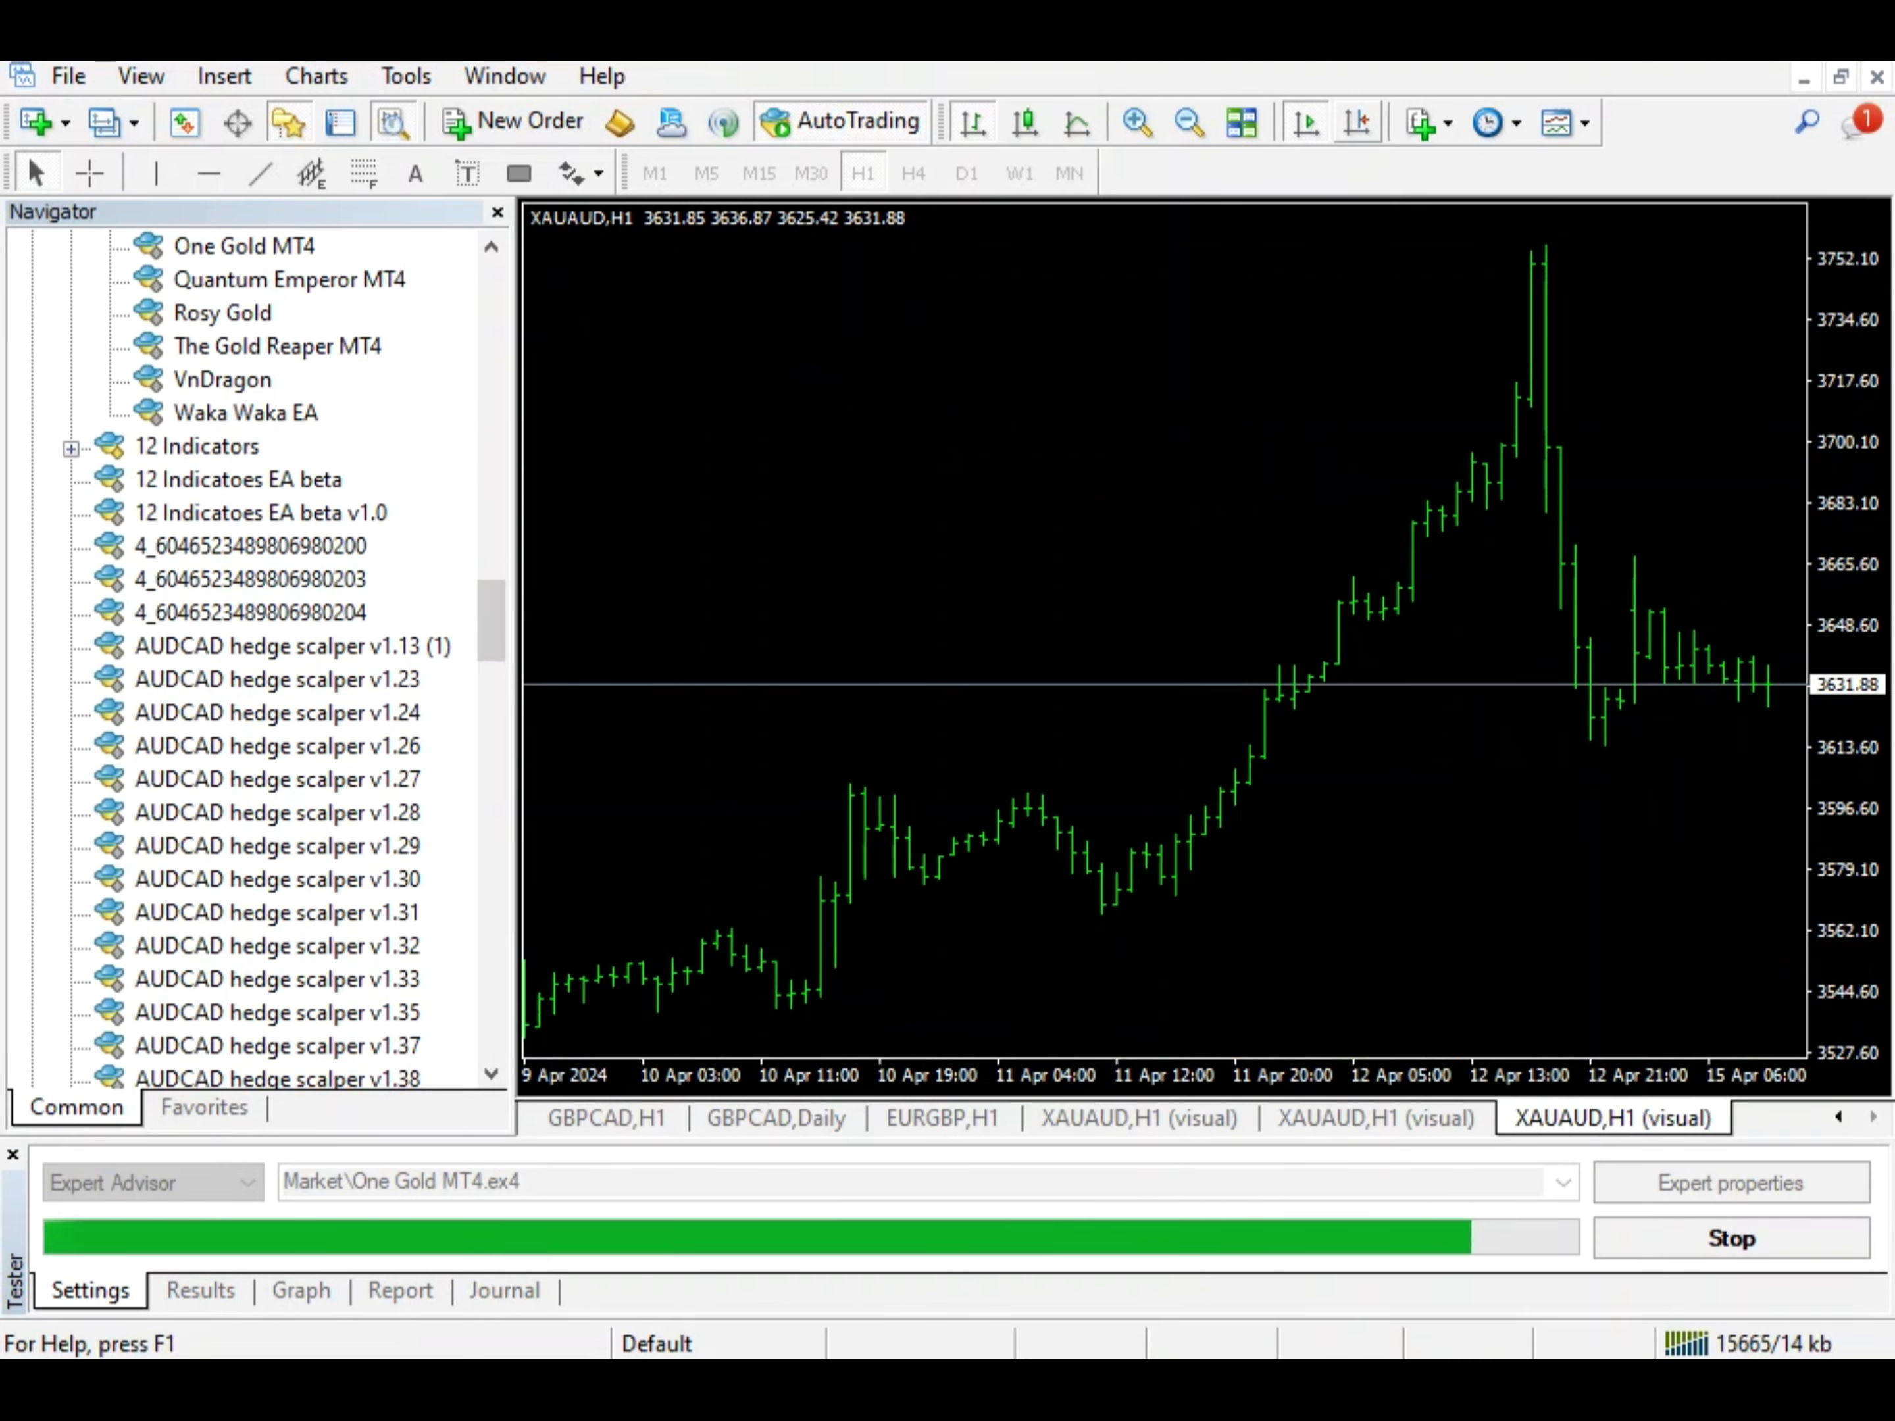
click(1189, 123)
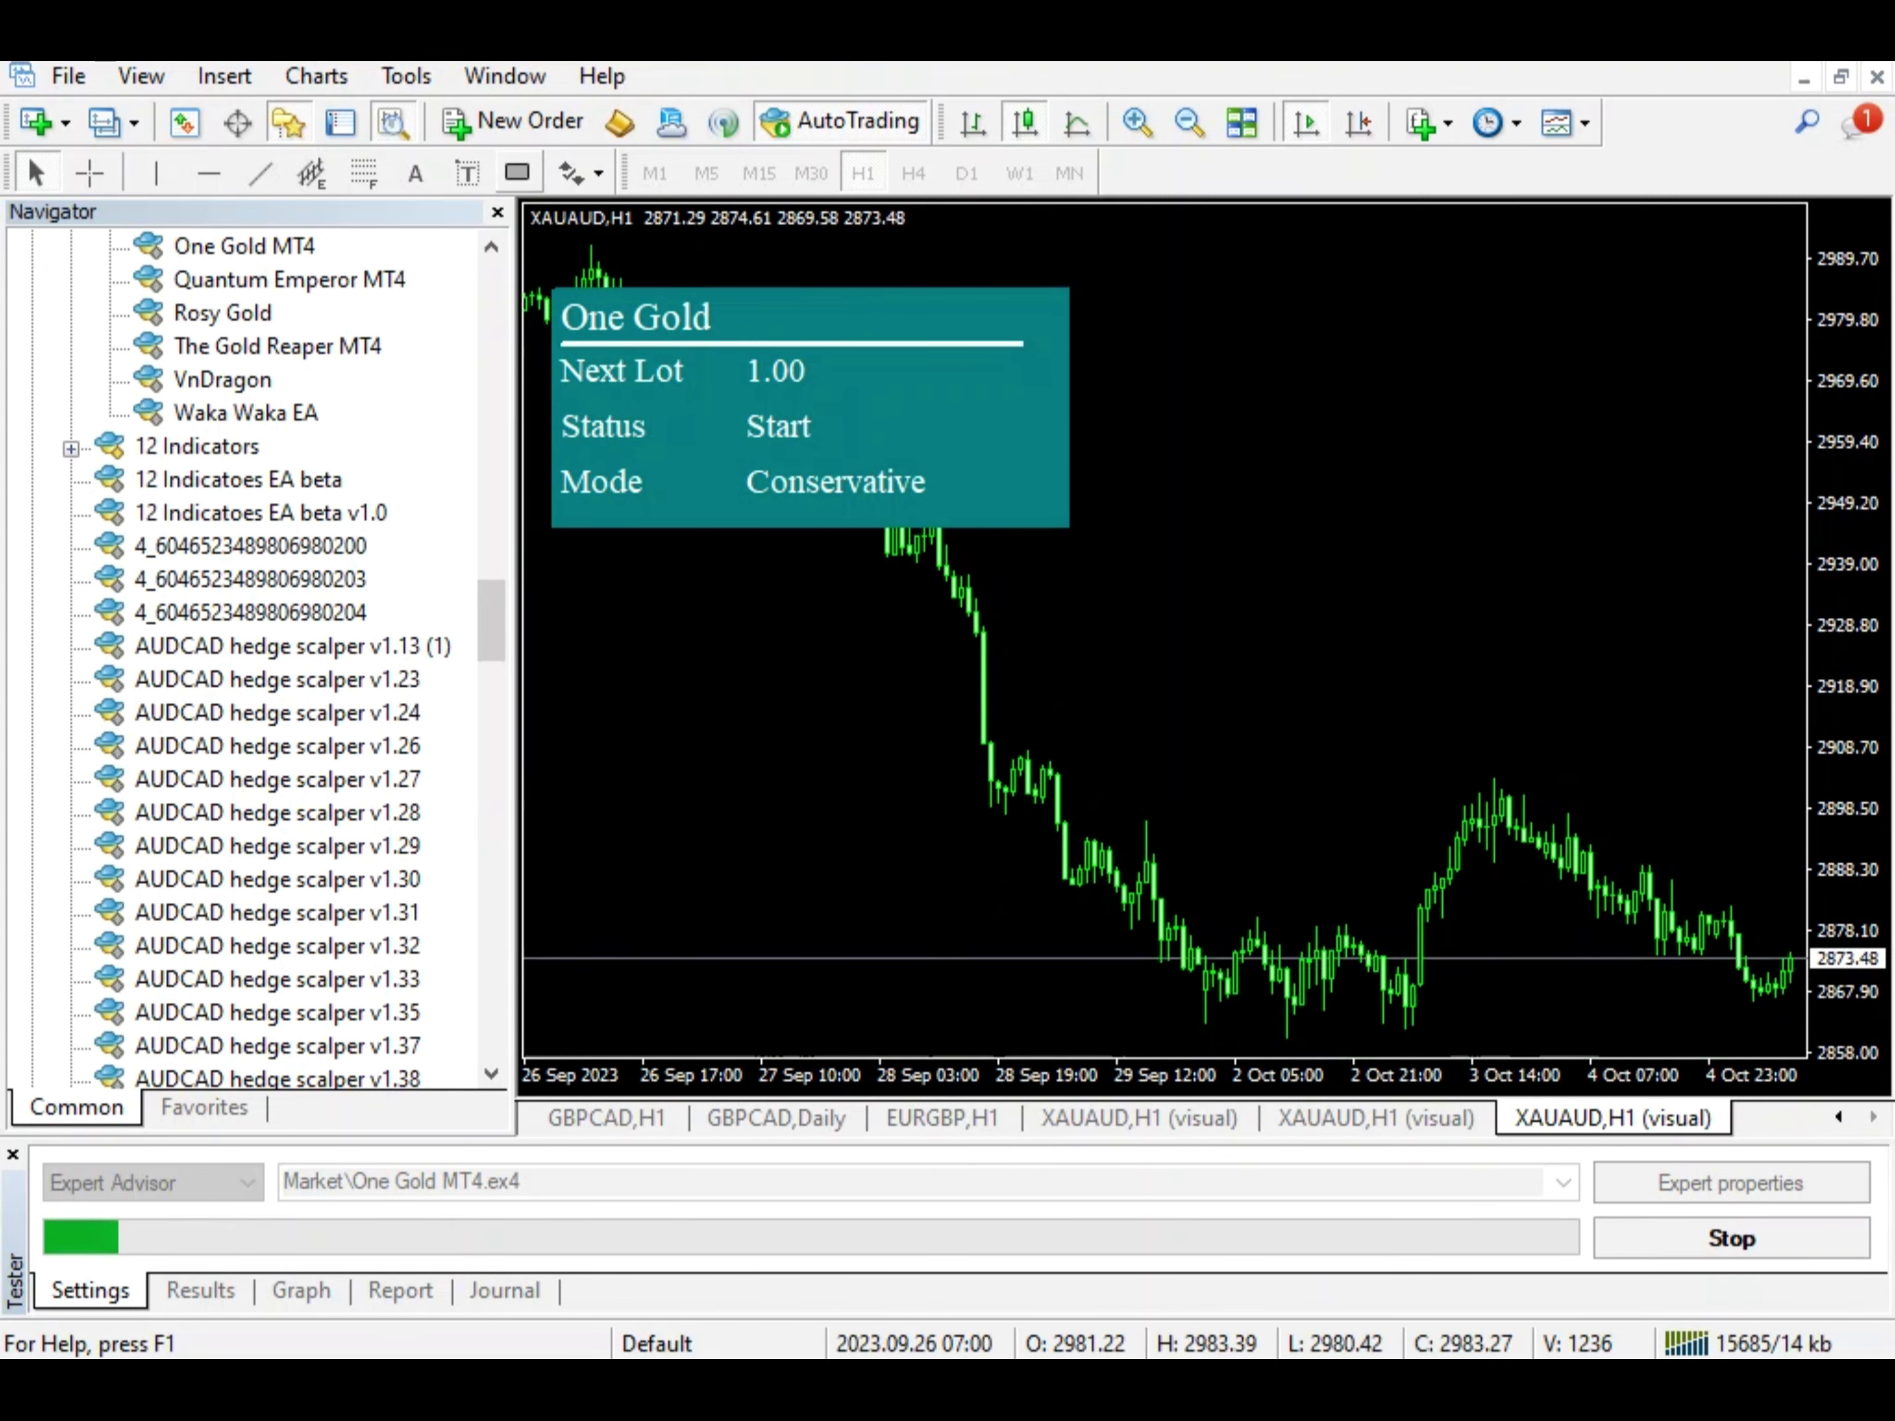
Hide the Navigator and zoom the test chart out, then in for wider candlesticks.
key(ctrl+n)
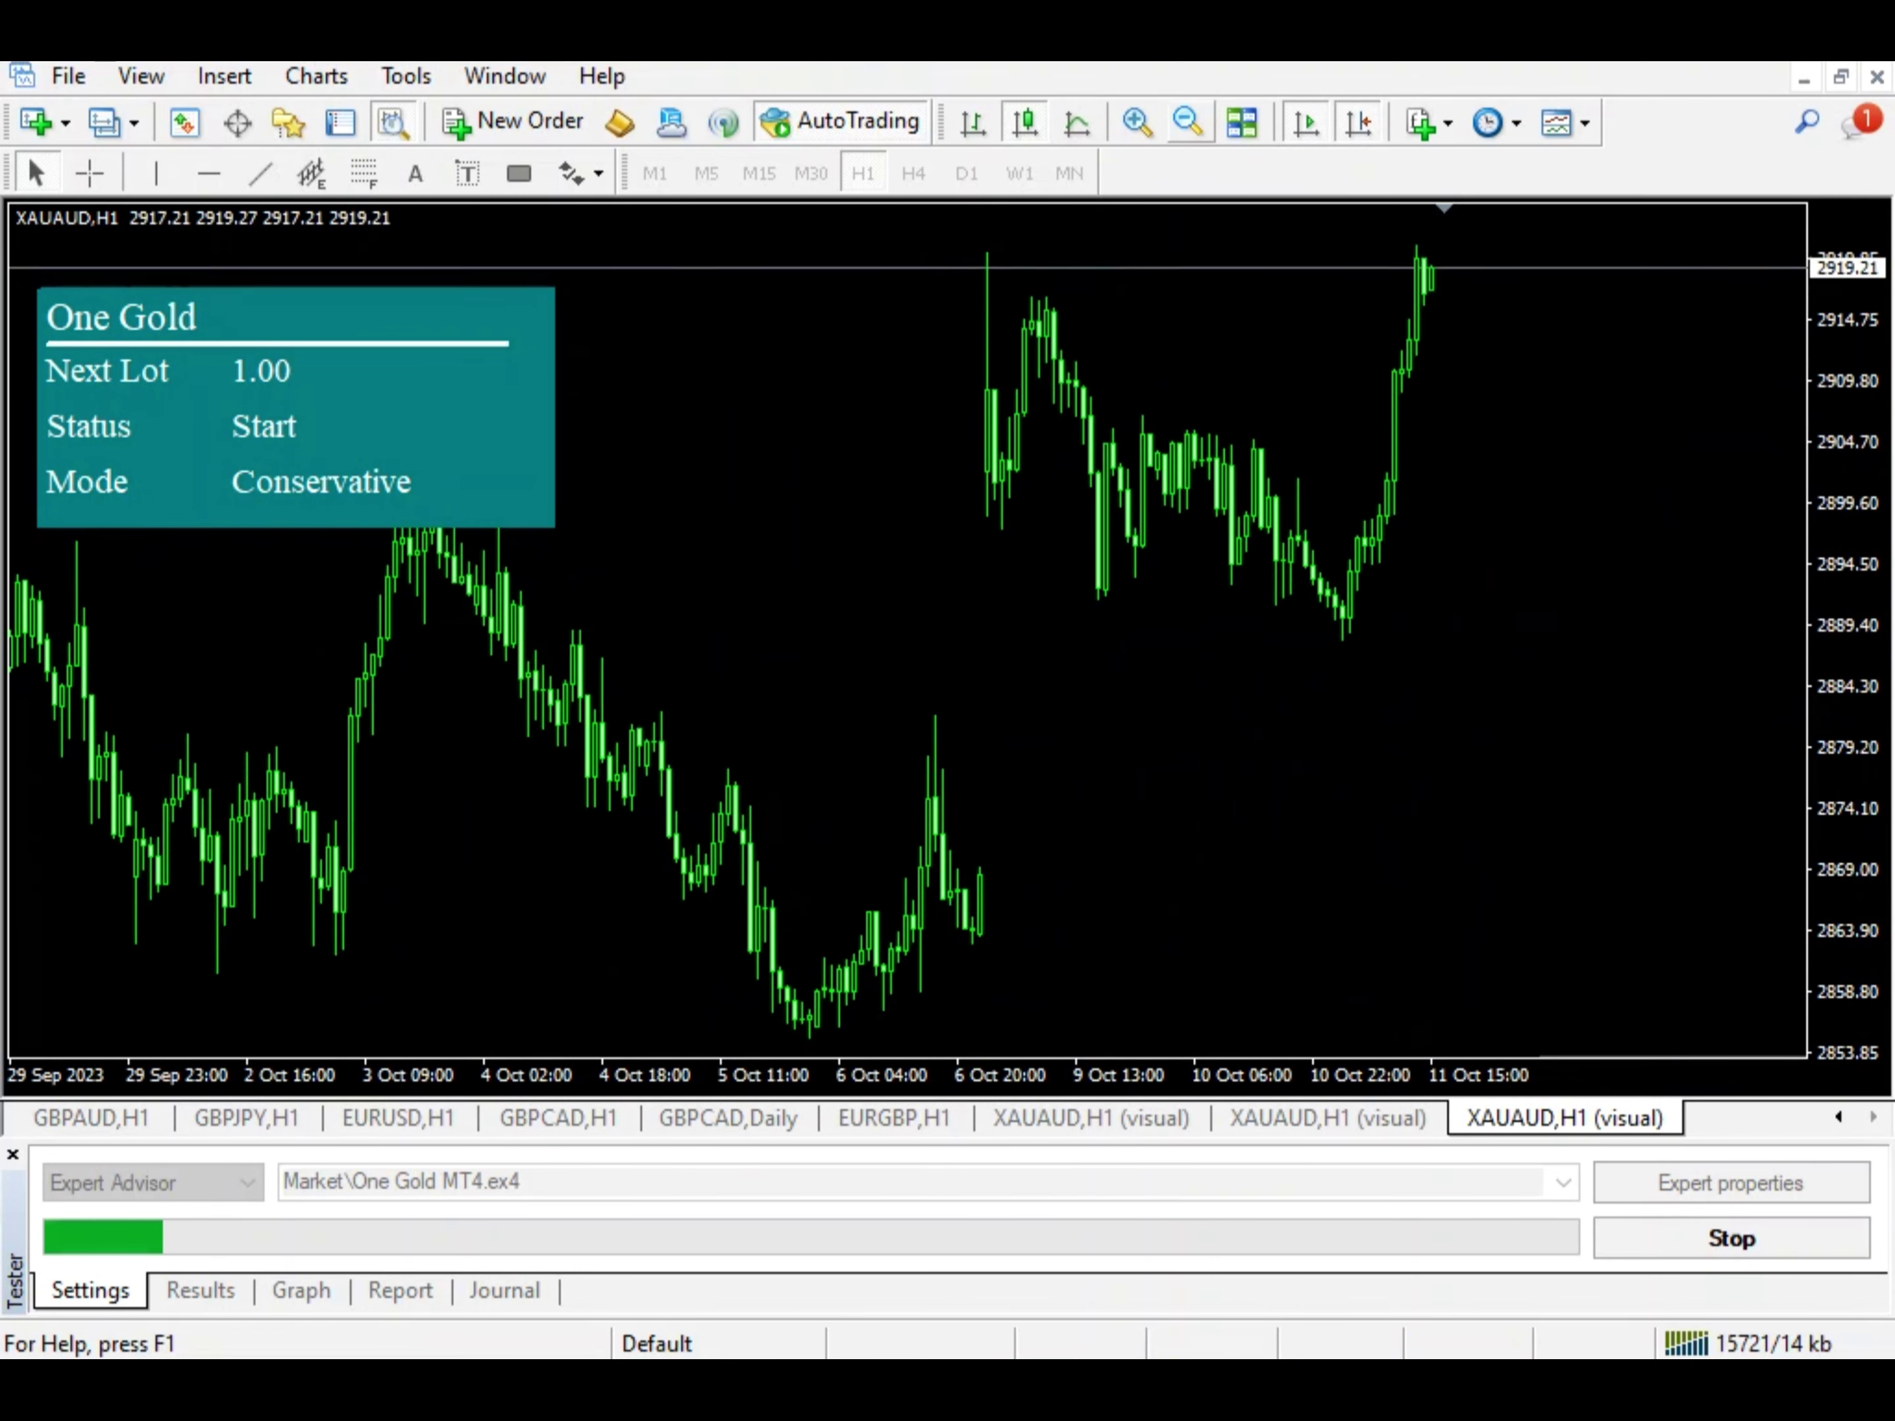
key(minus)
key(minus)
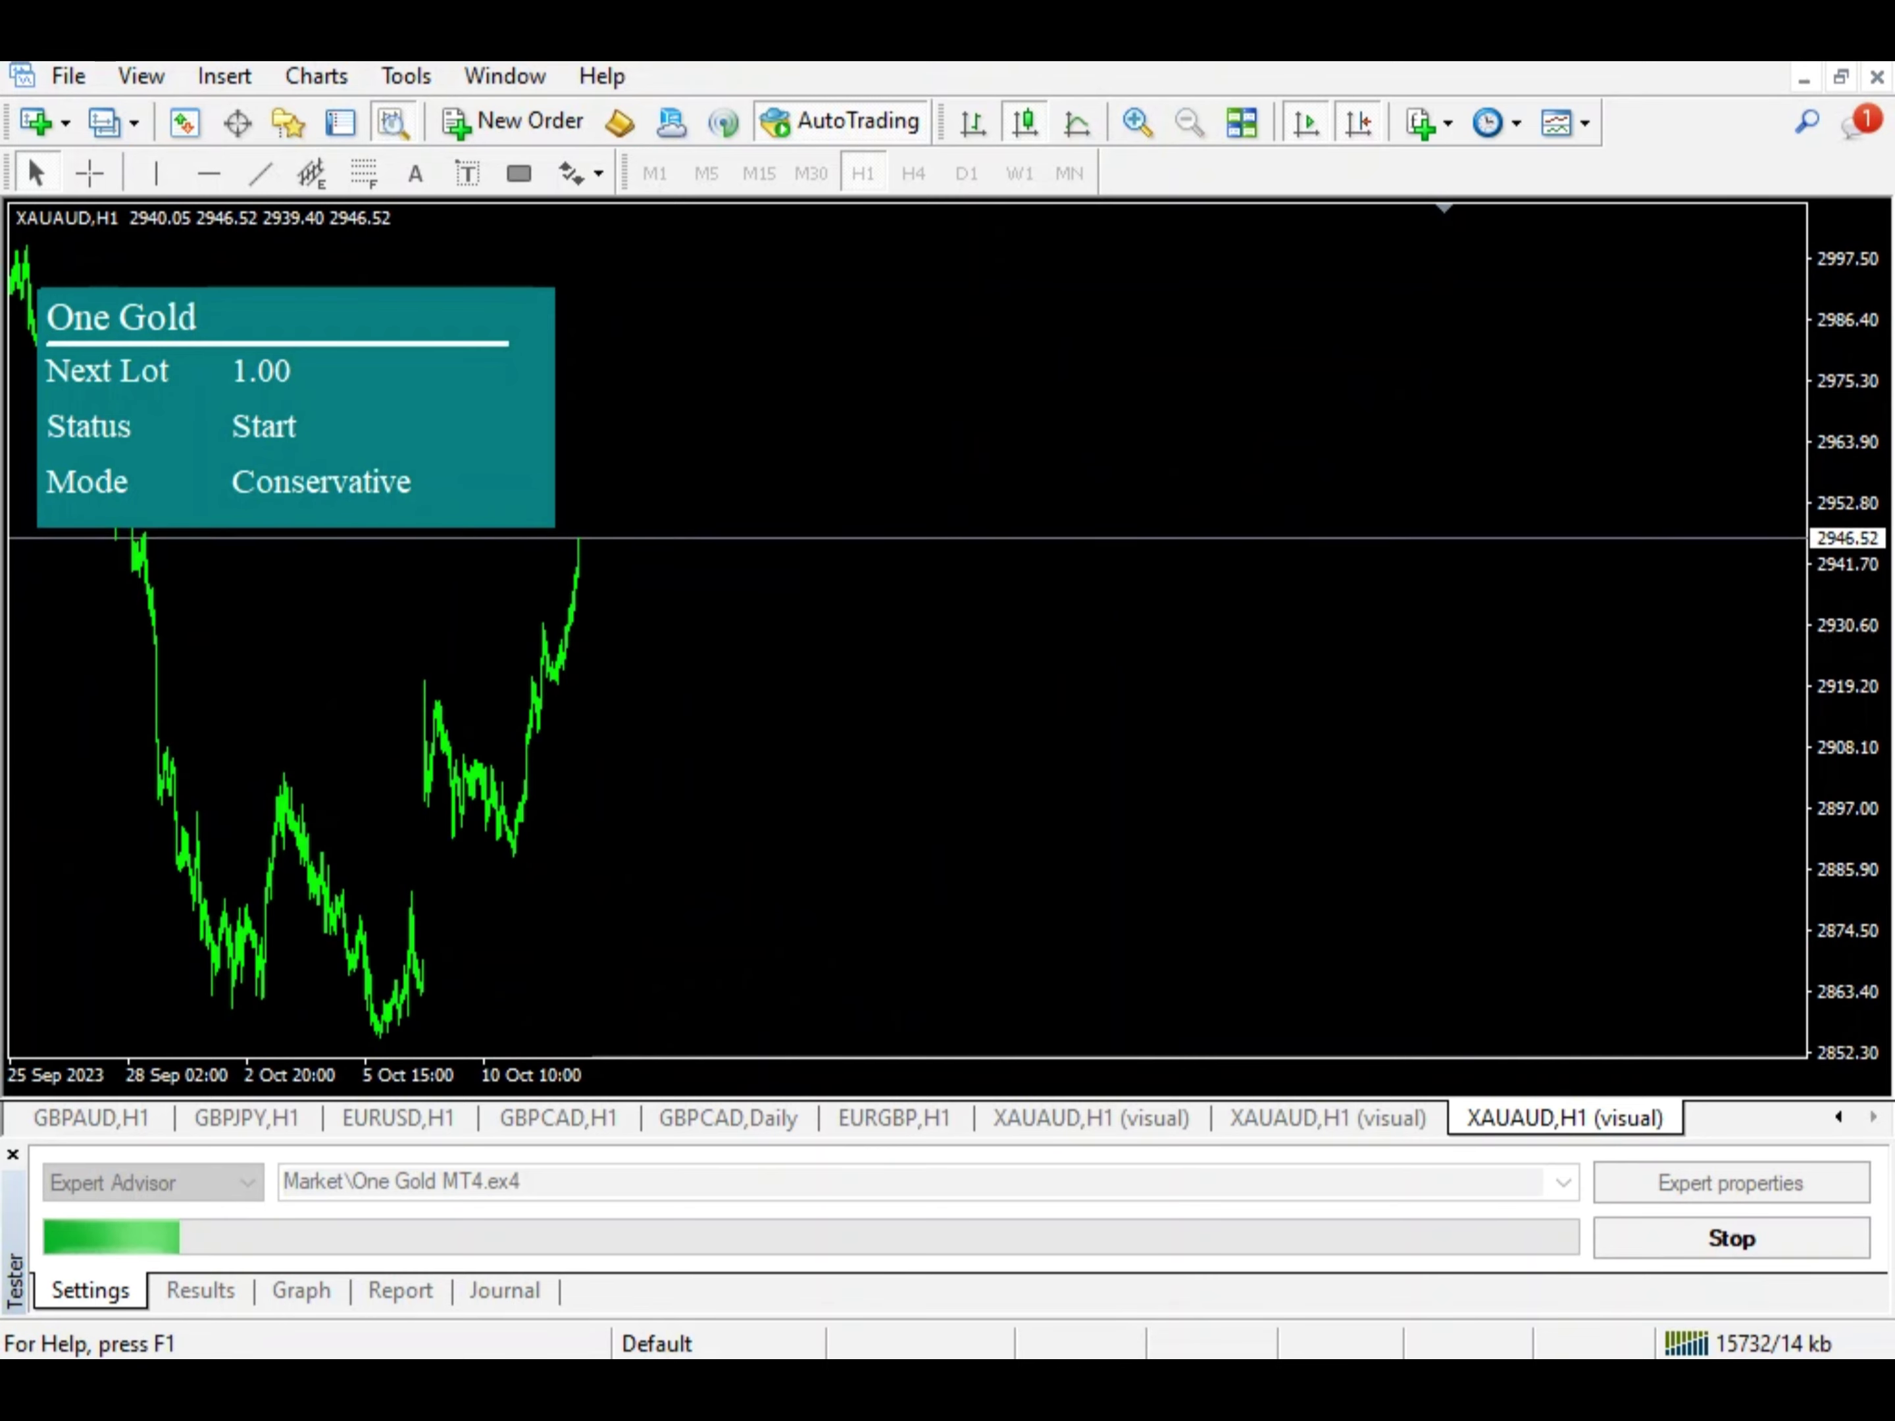
key(plus)
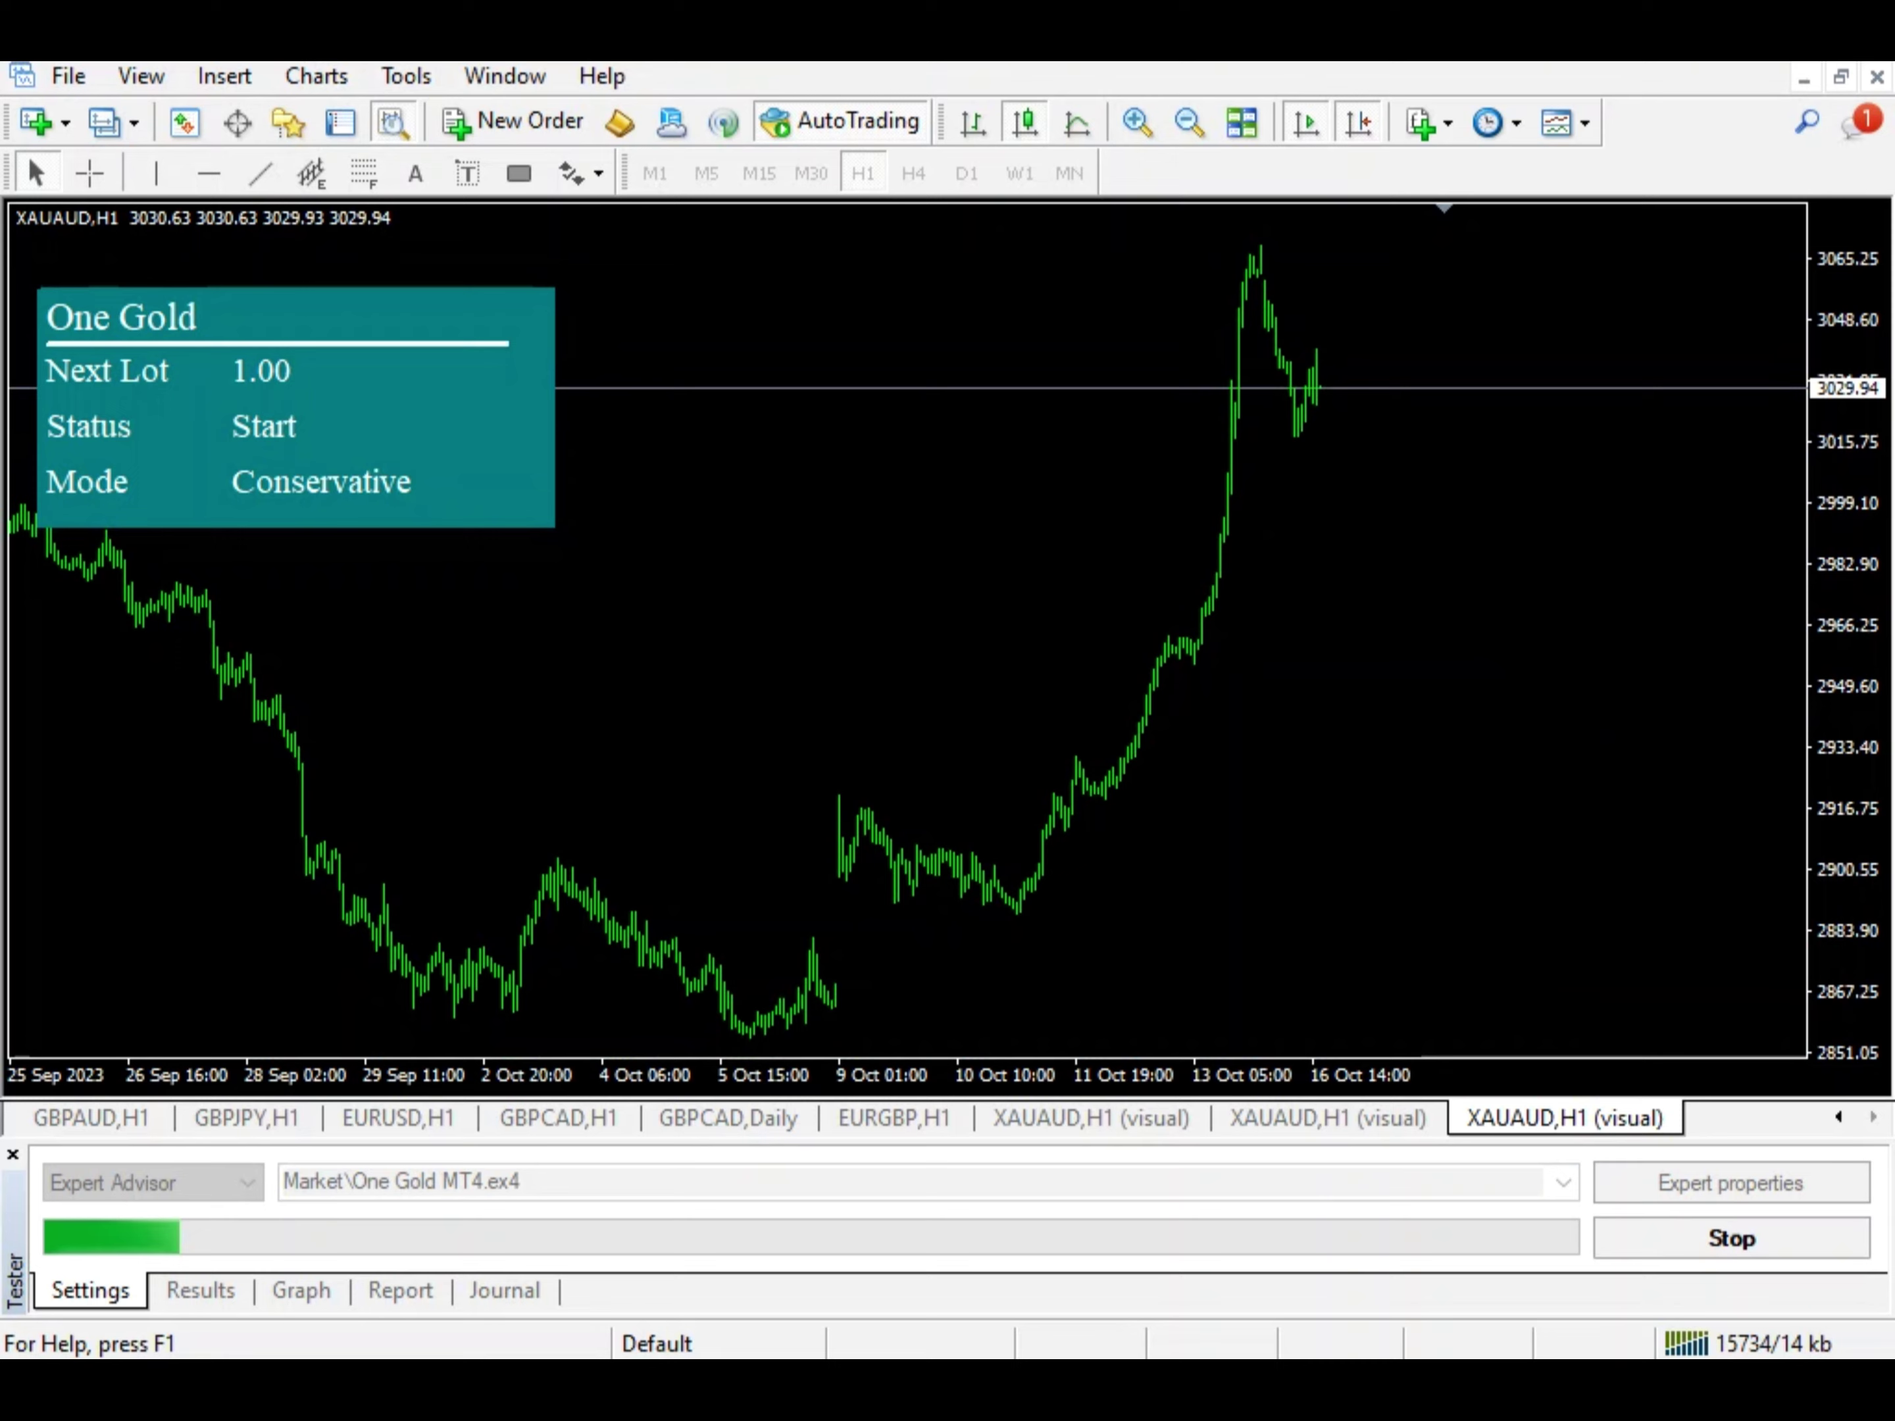
key(plus)
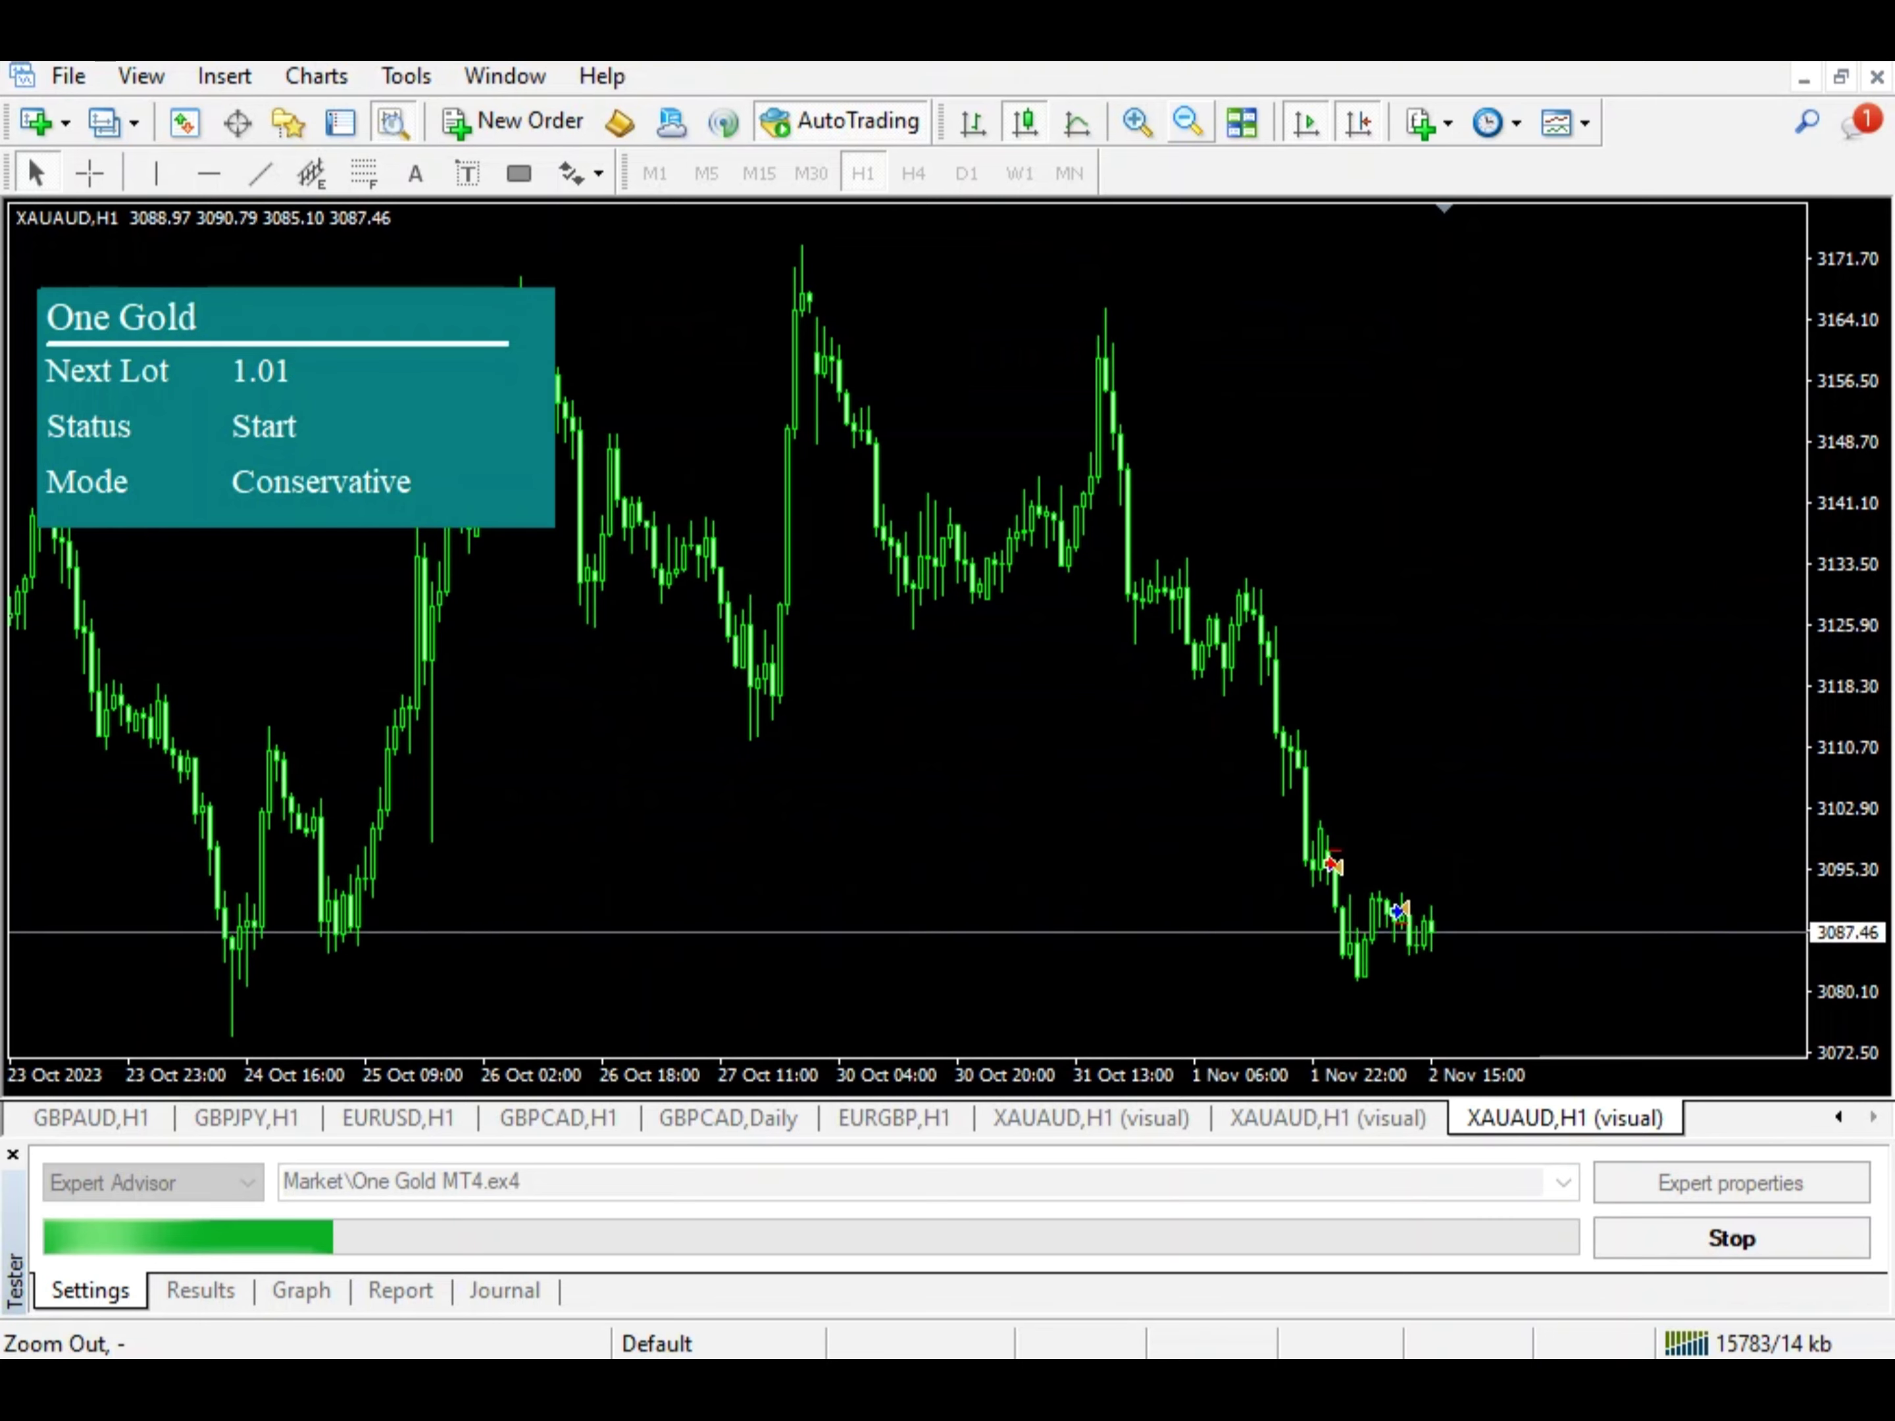
Zoom out and in over the November–December 2023 trade arrows and turn on the crosshair.
key(minus)
key(minus)
key(minus)
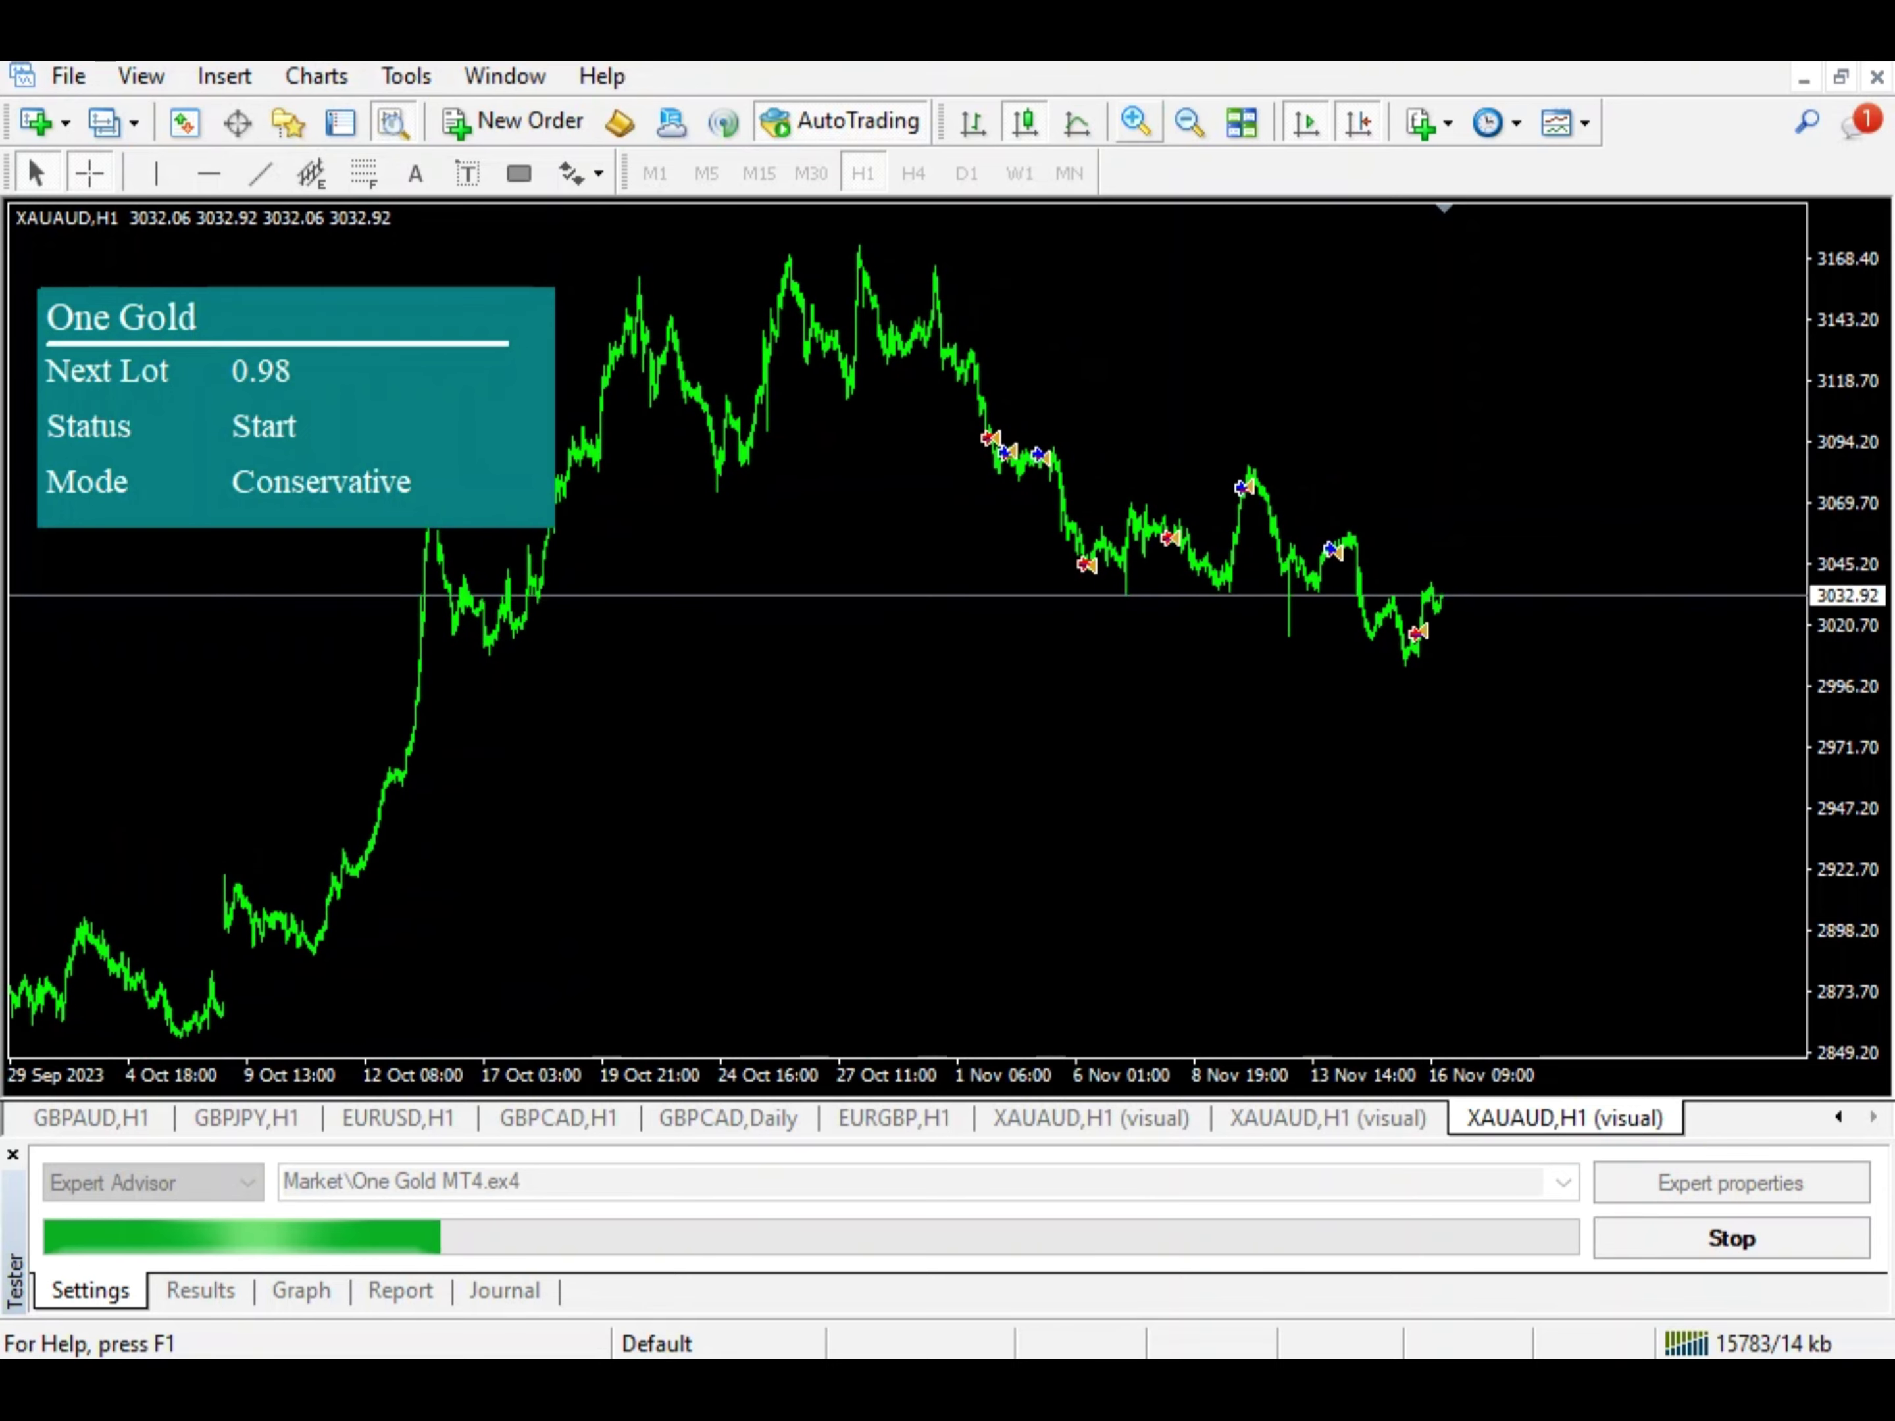
key(plus)
key(plus)
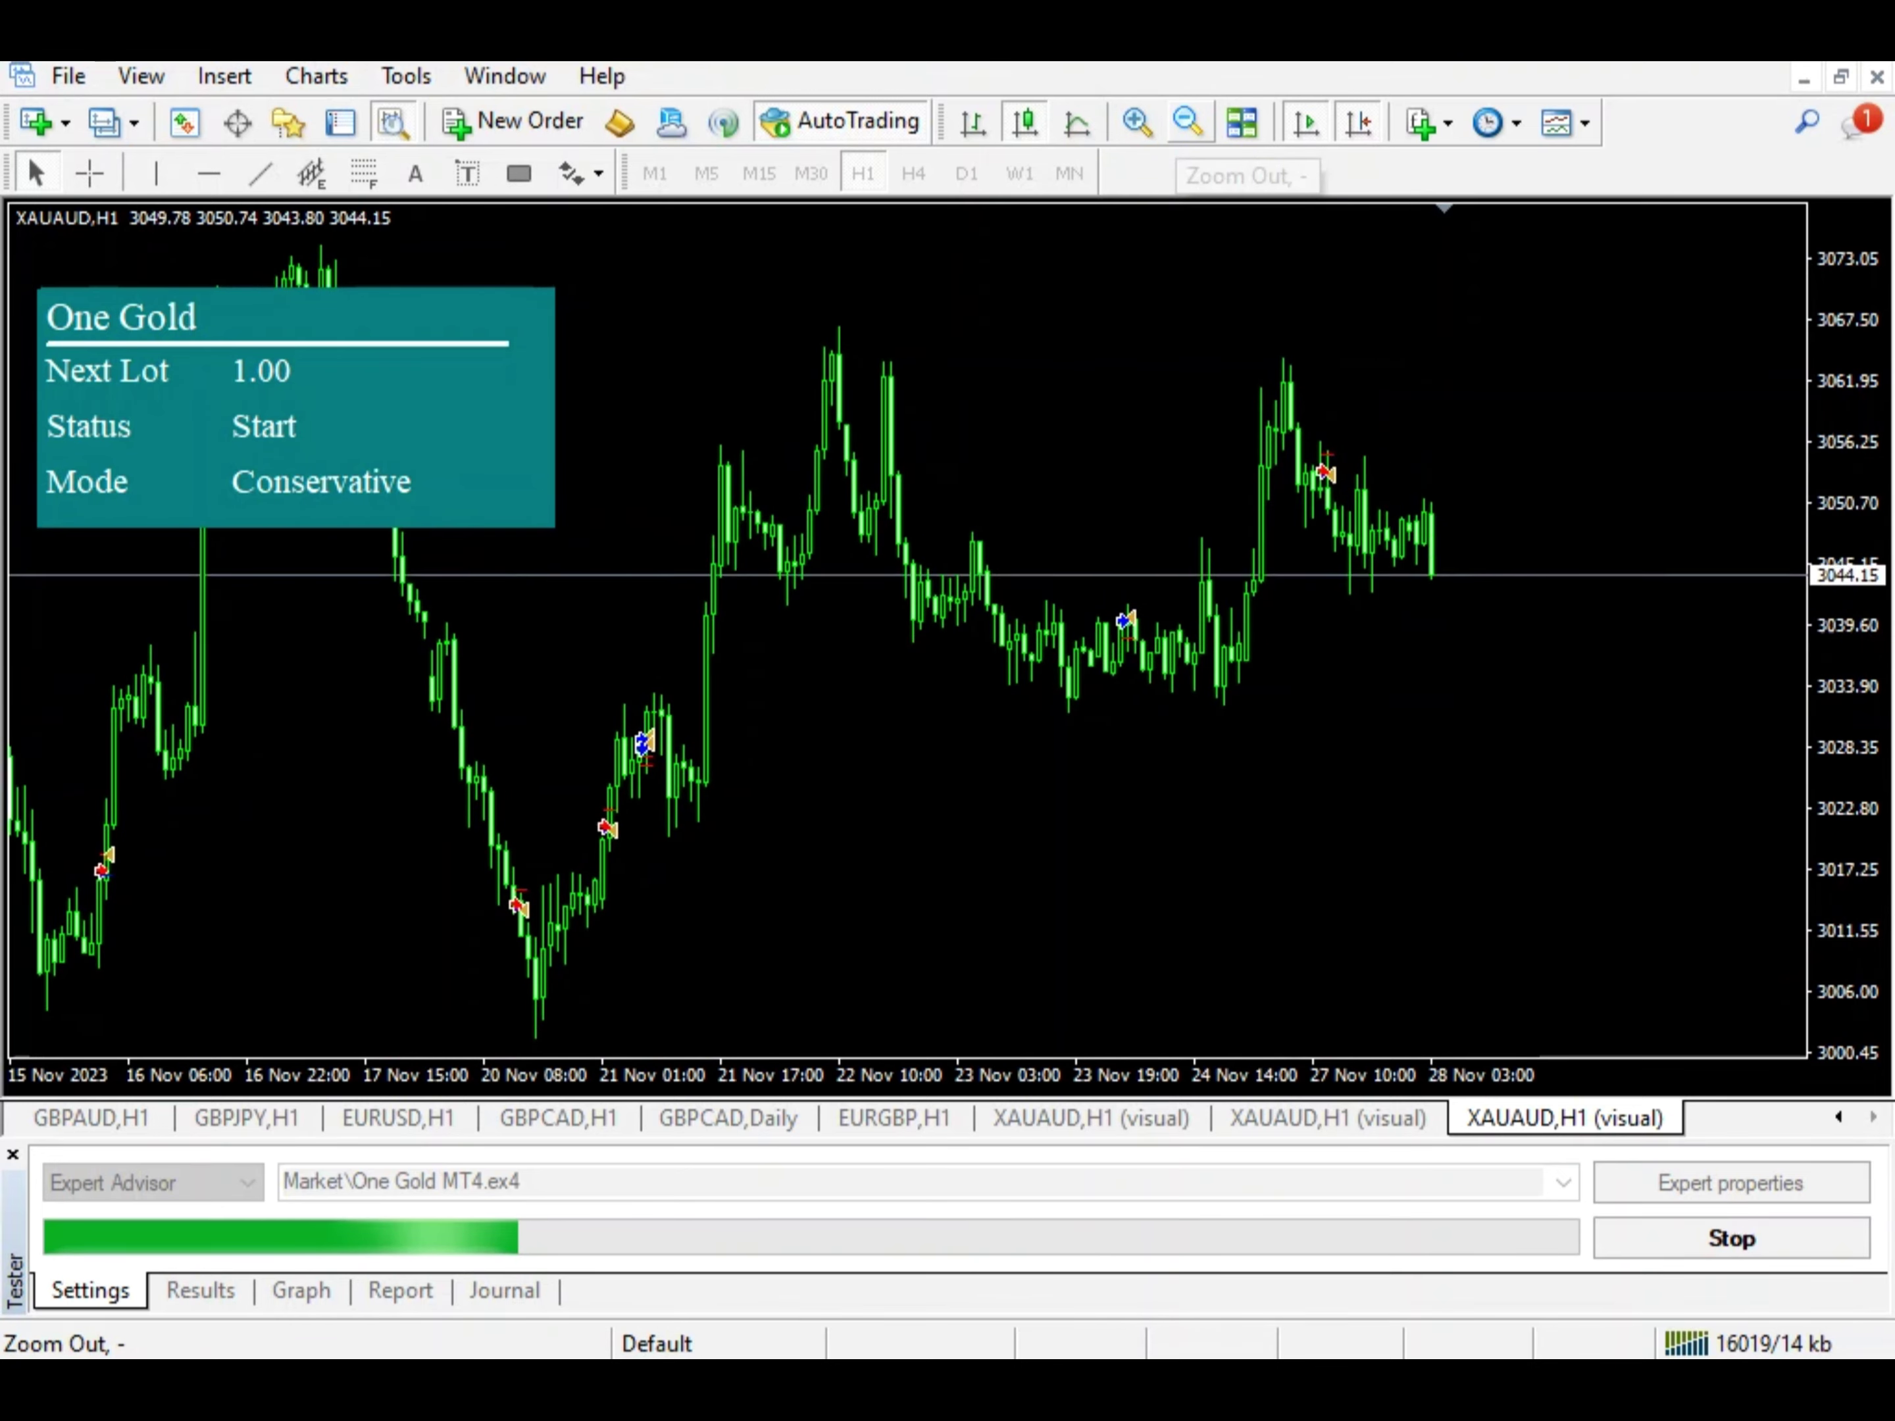
key(minus)
key(minus)
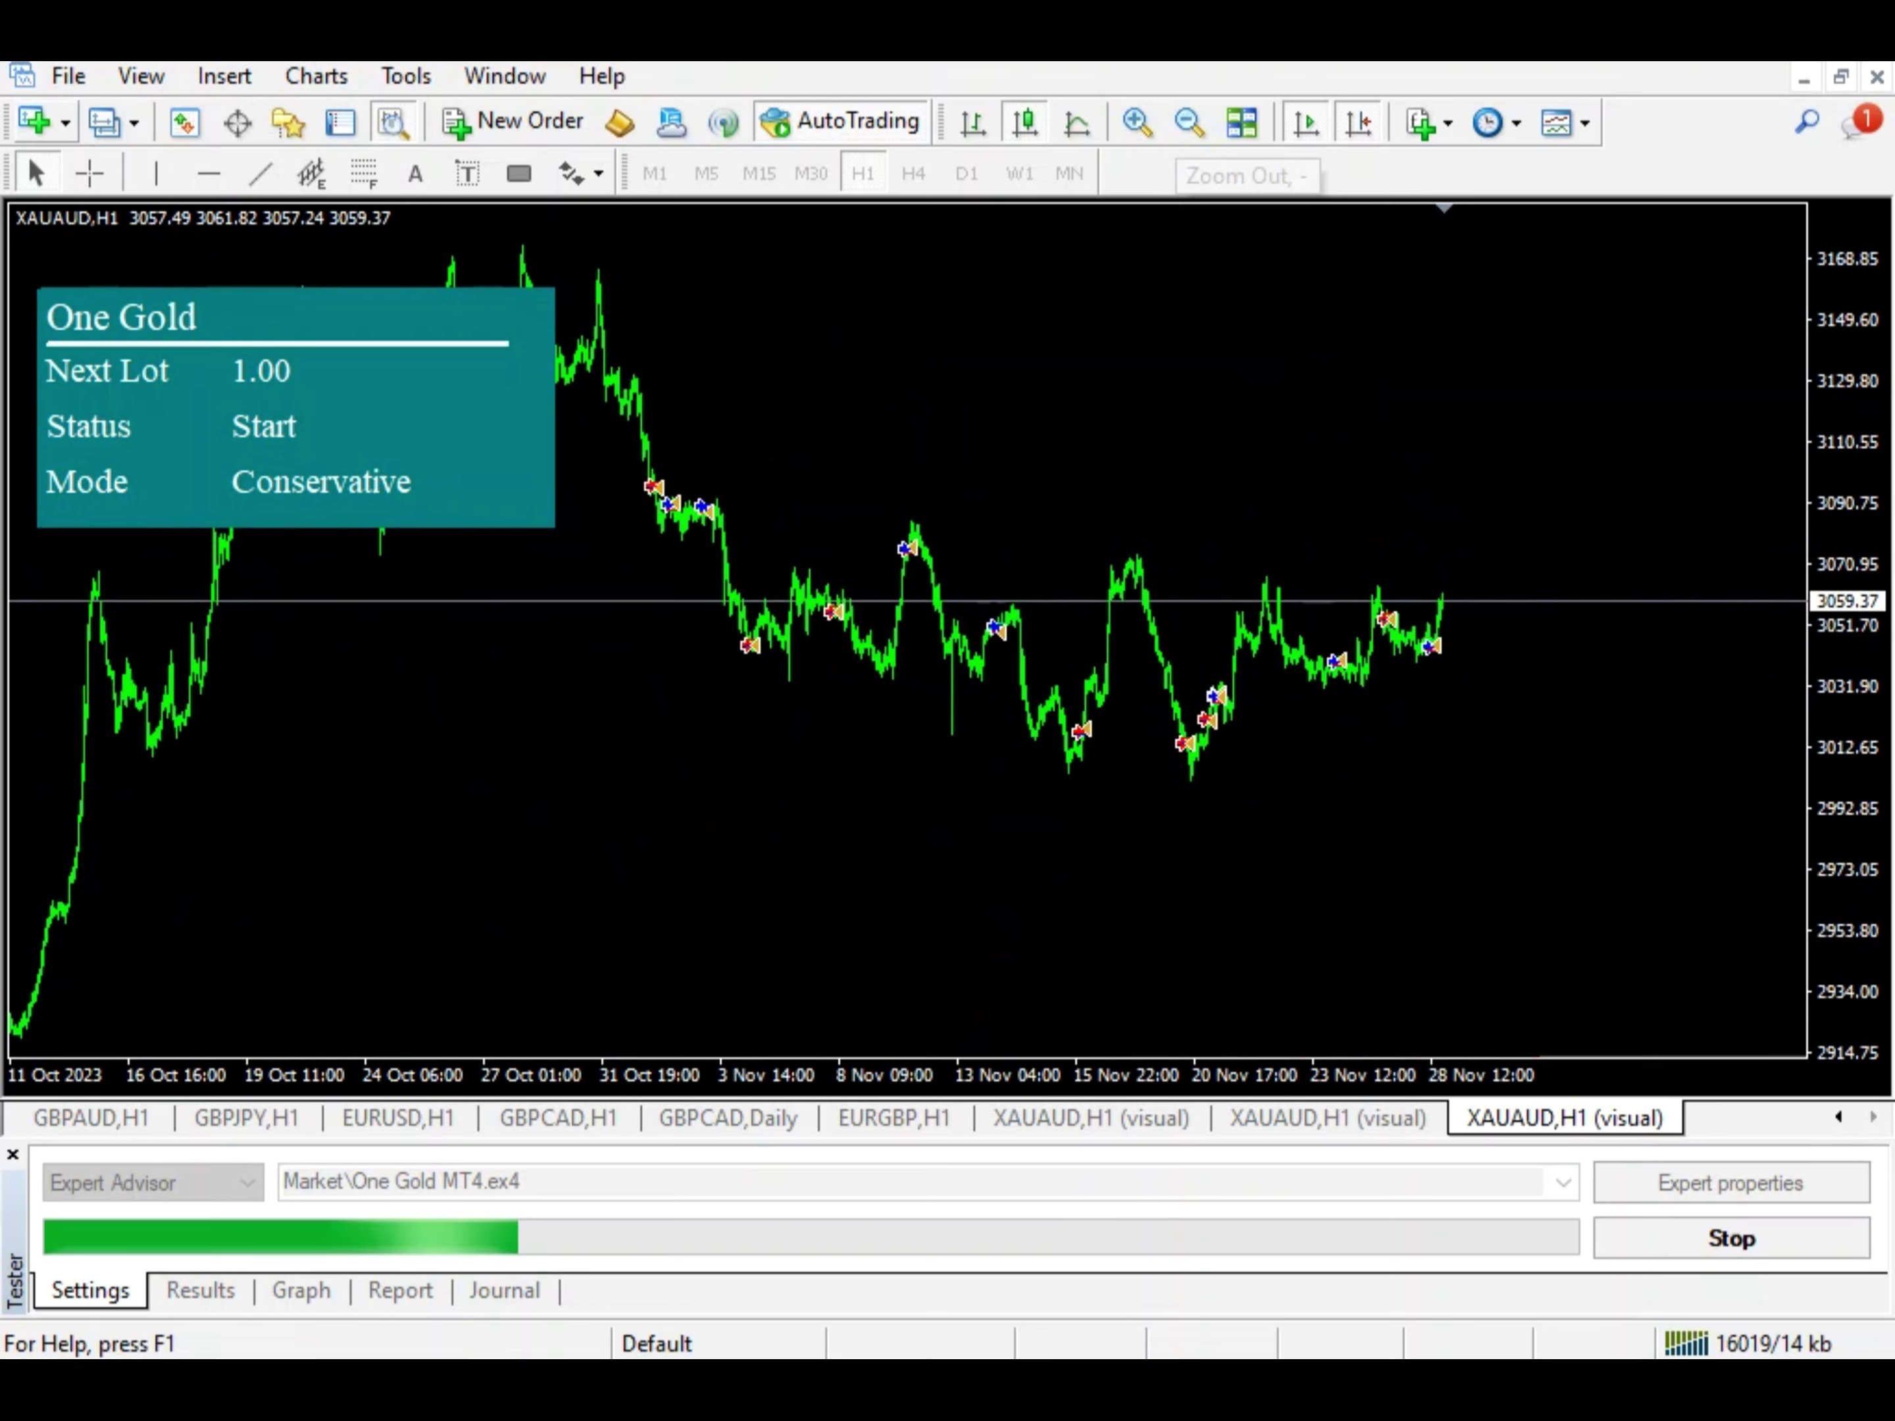
middle_click(1192, 783)
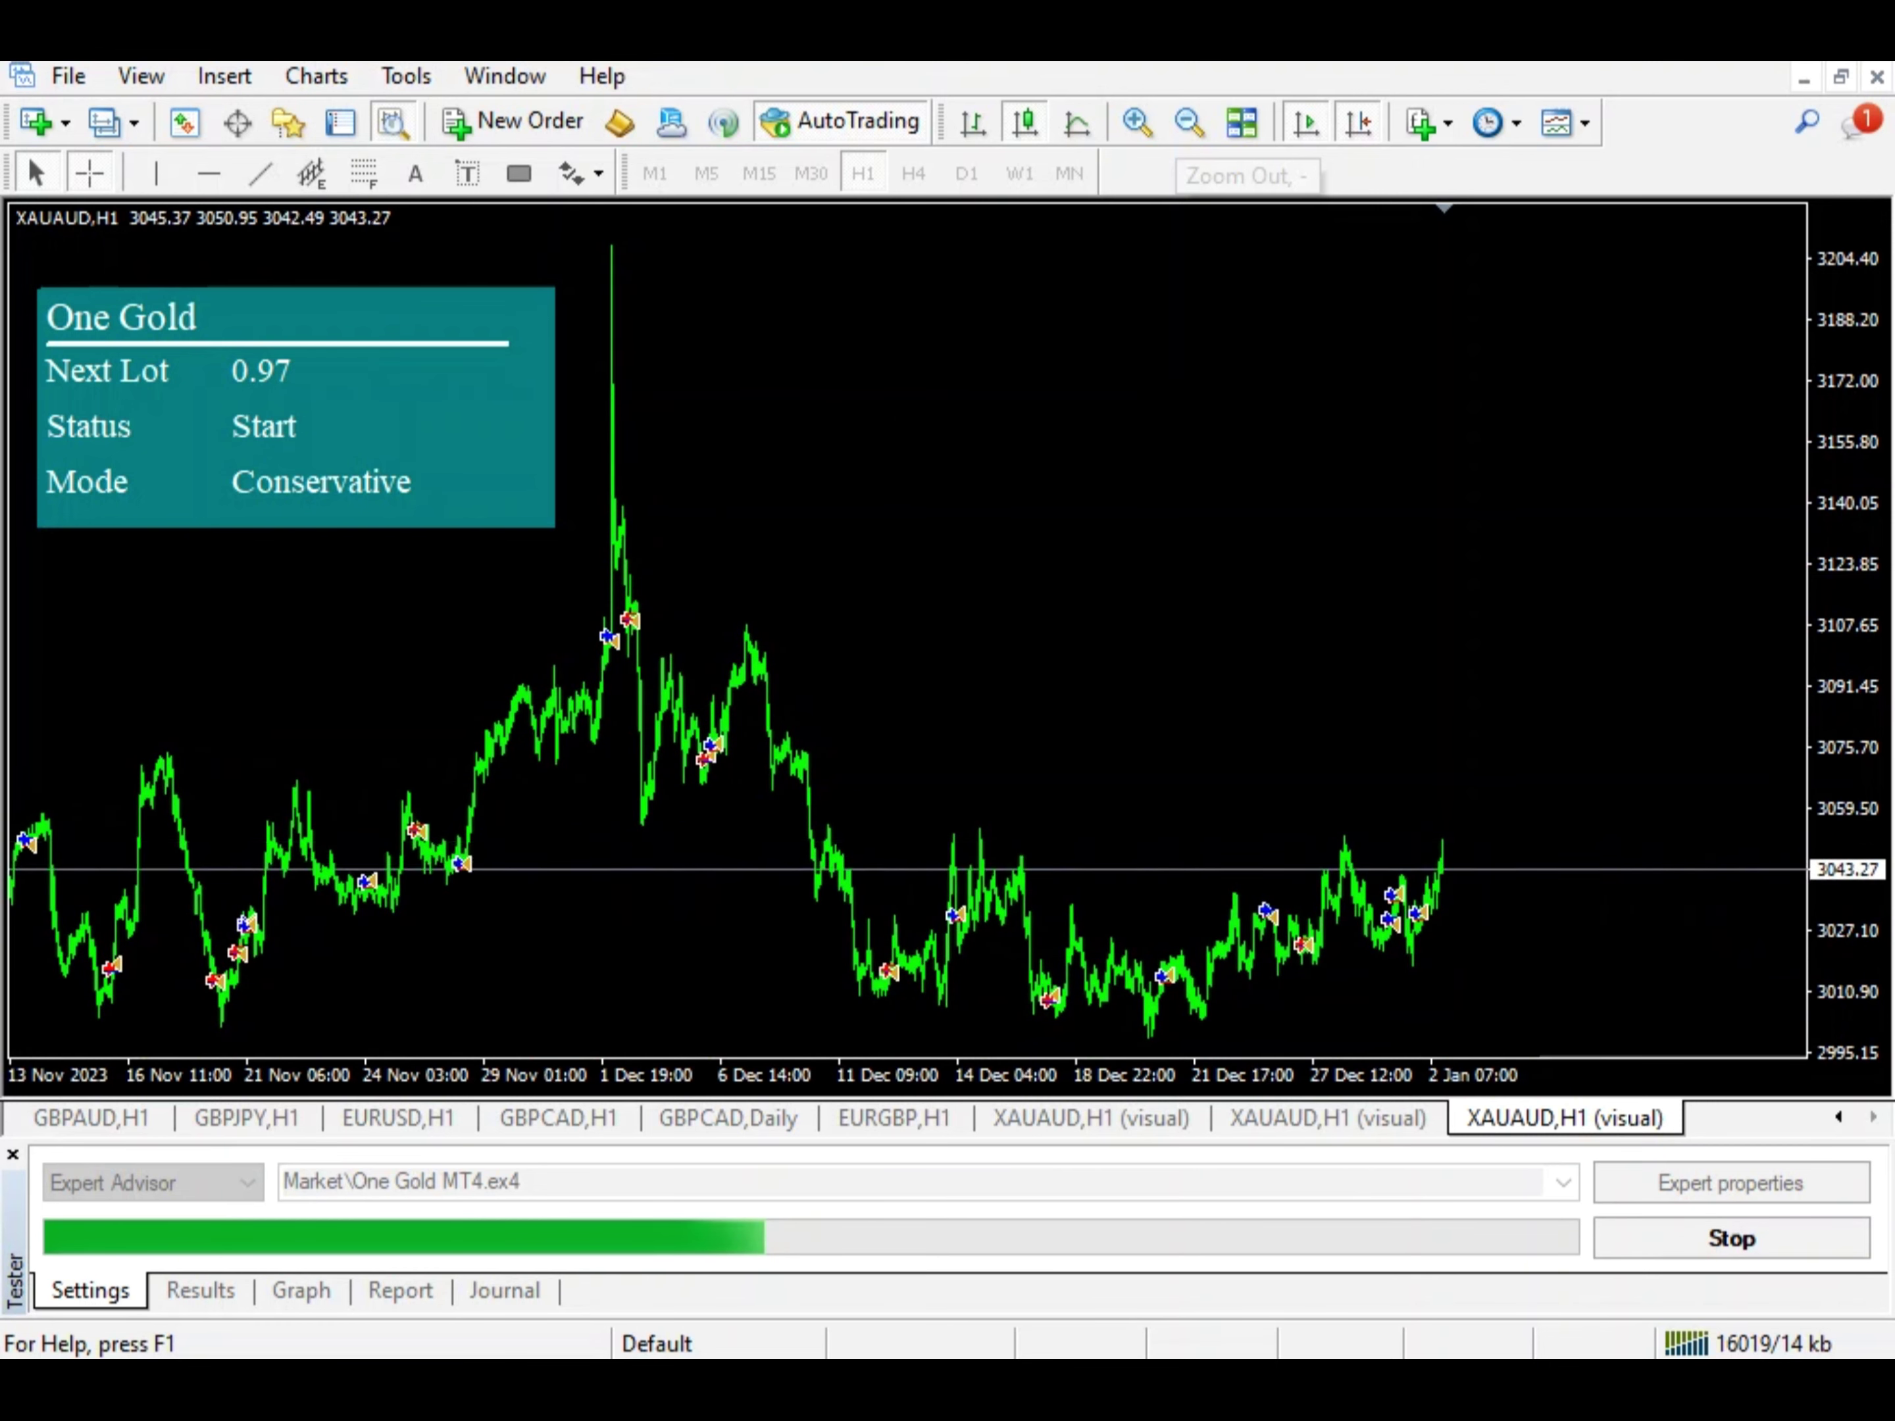
Zoom the backtest chart in, then out twice to review trade arrows from late November through January.
key(plus)
key(plus)
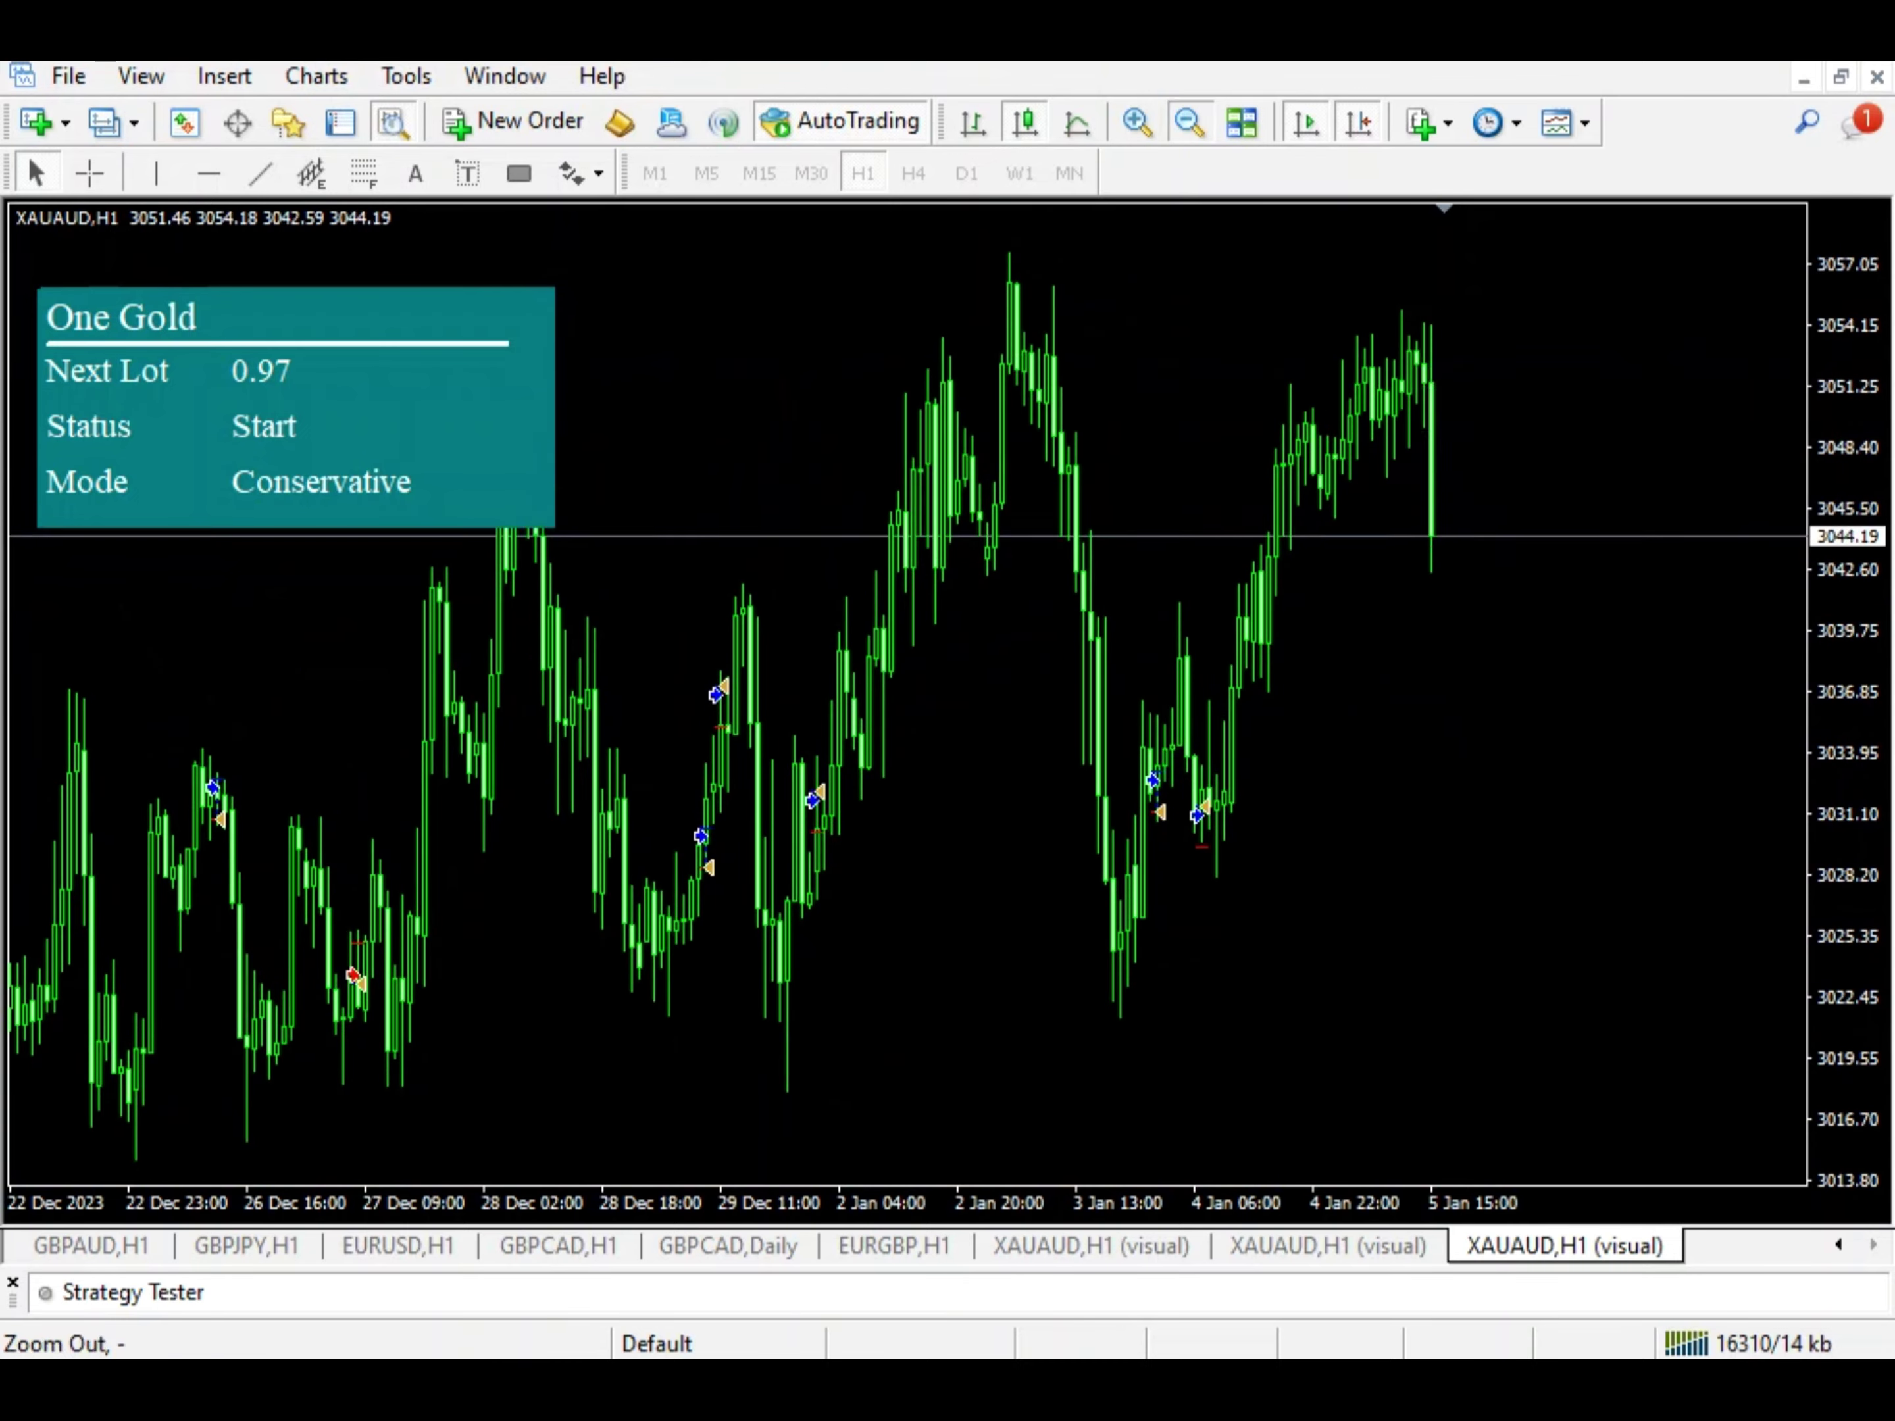
click(1189, 122)
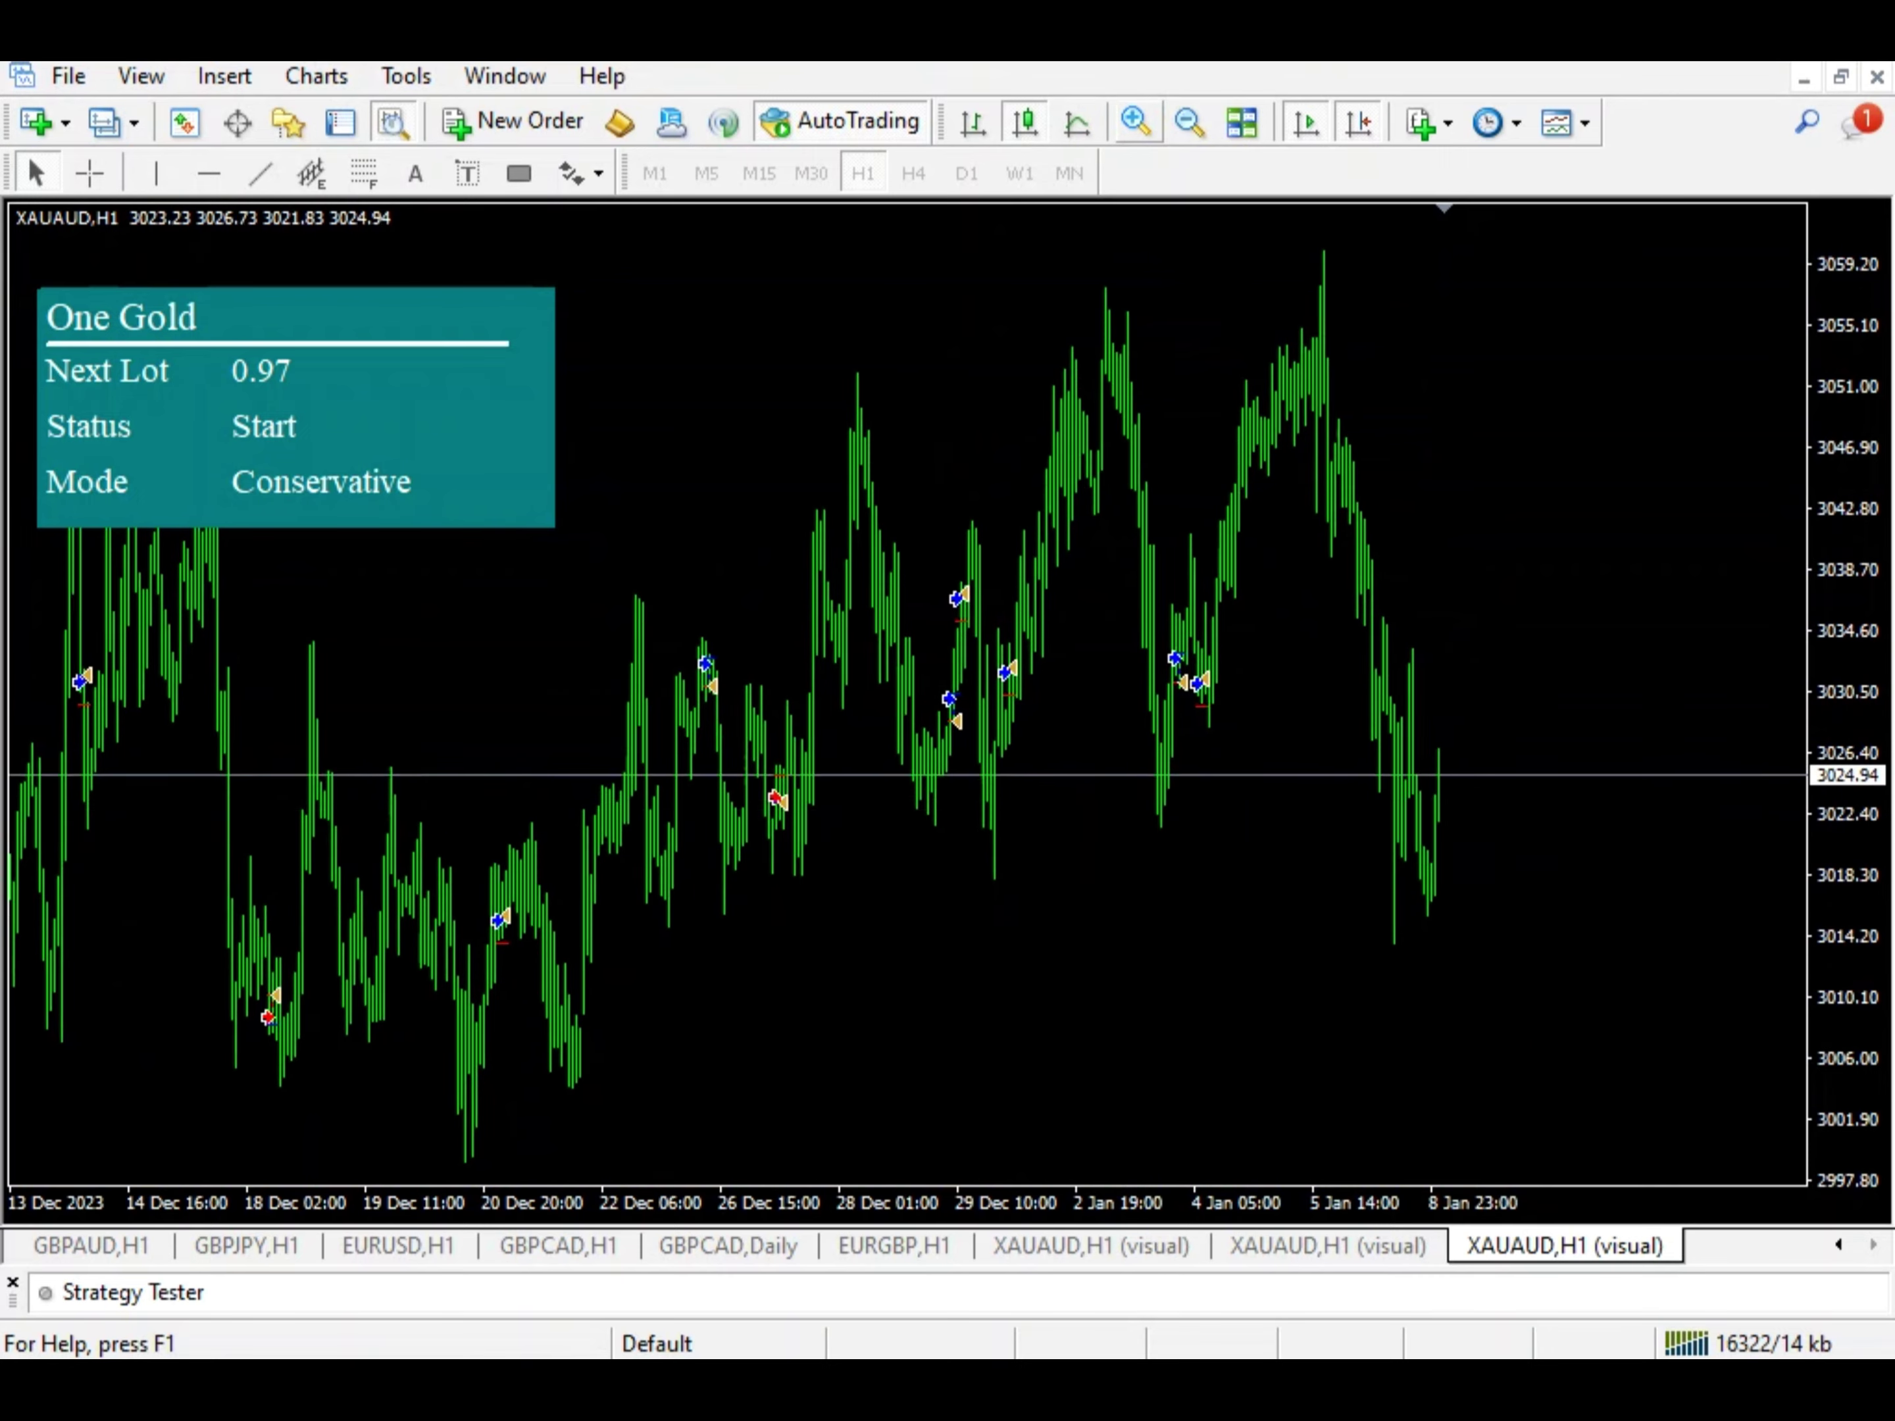
click(1189, 122)
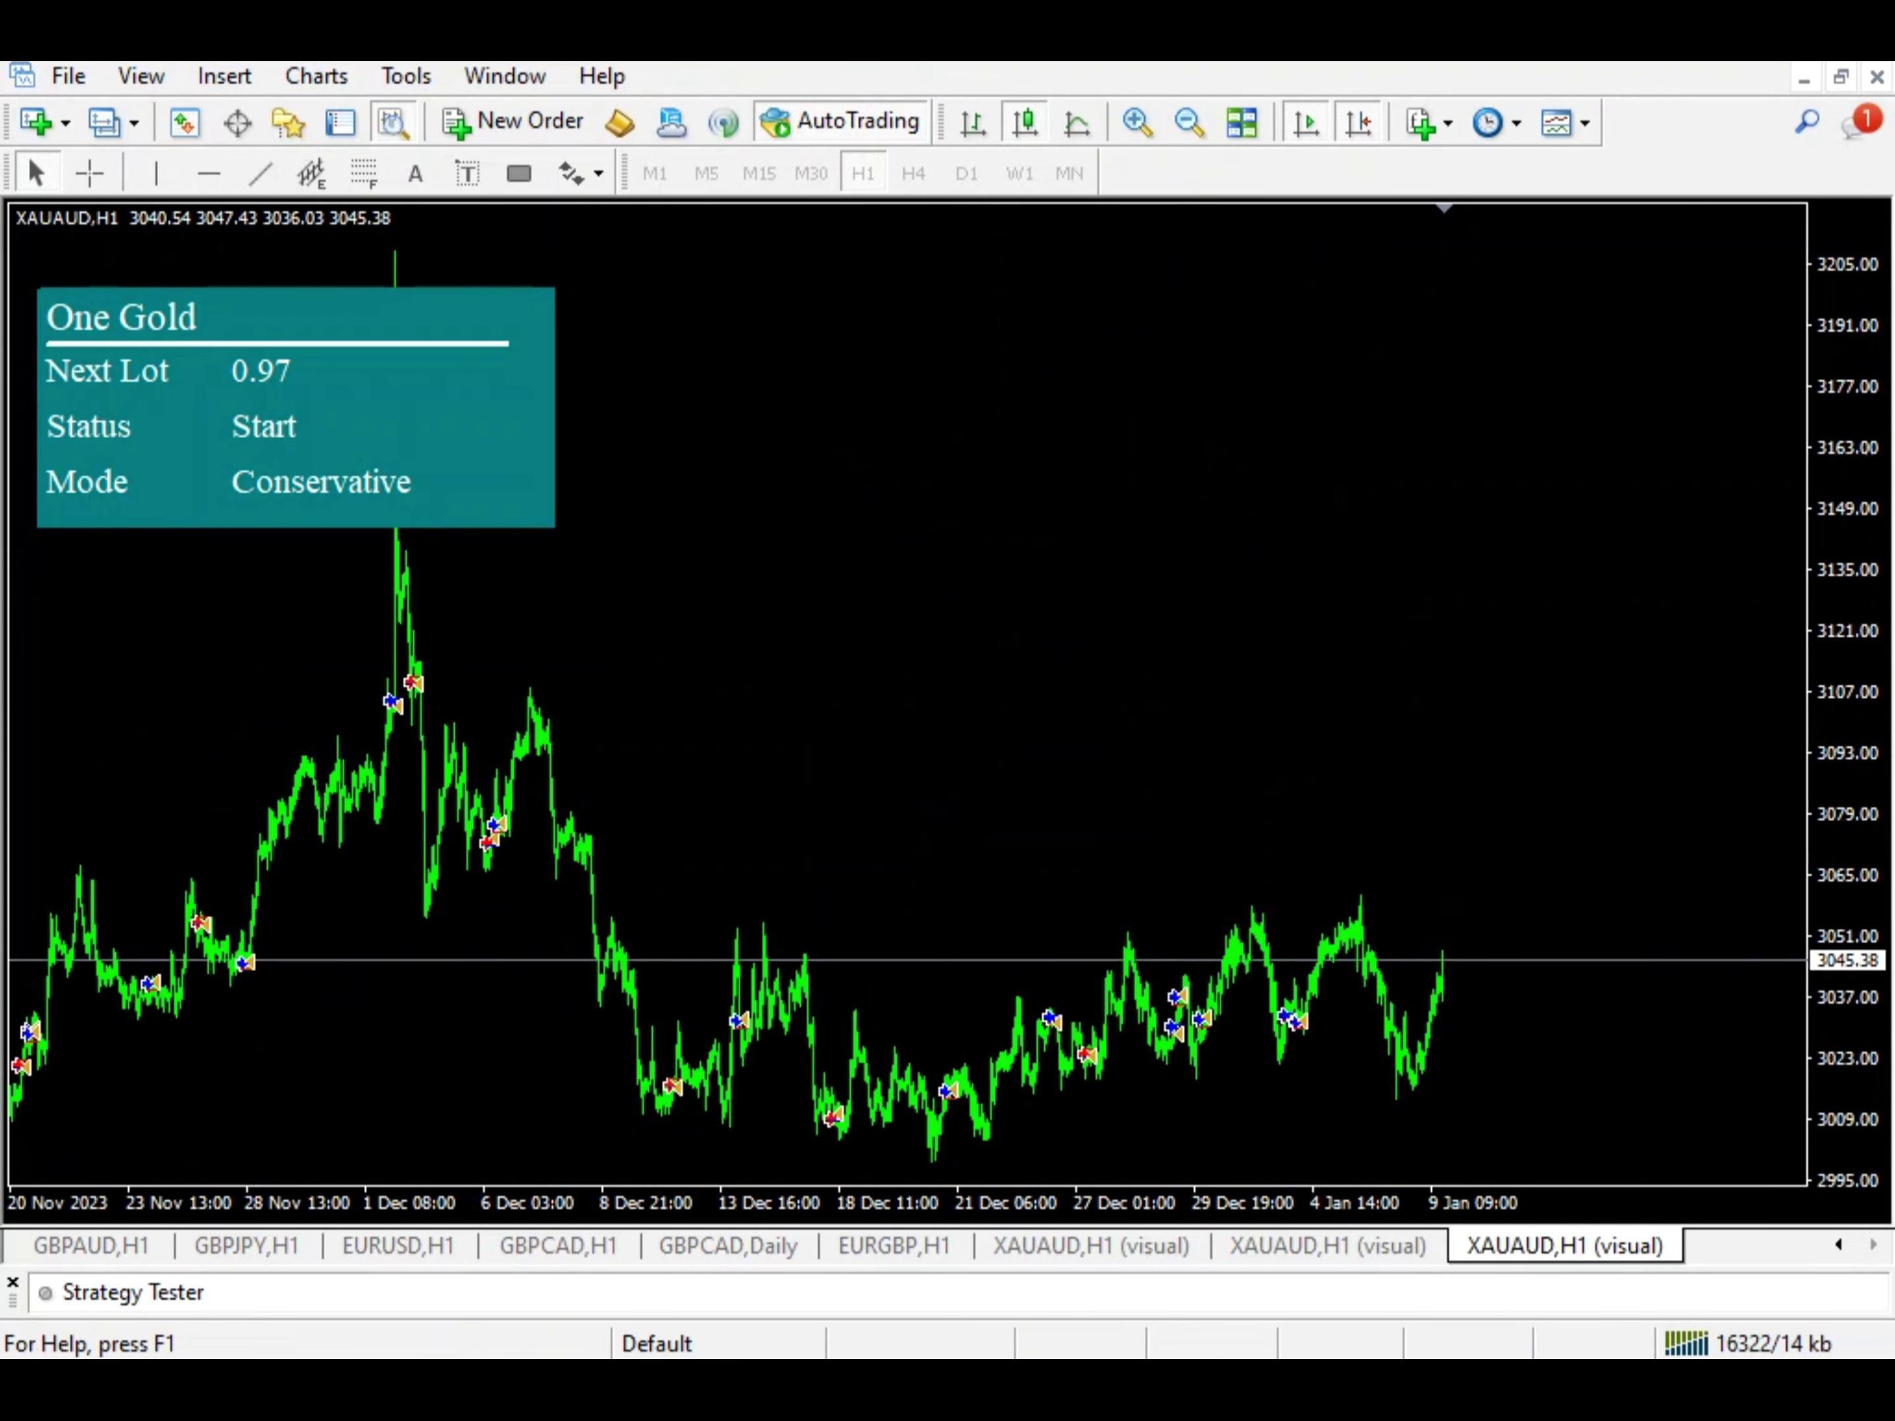